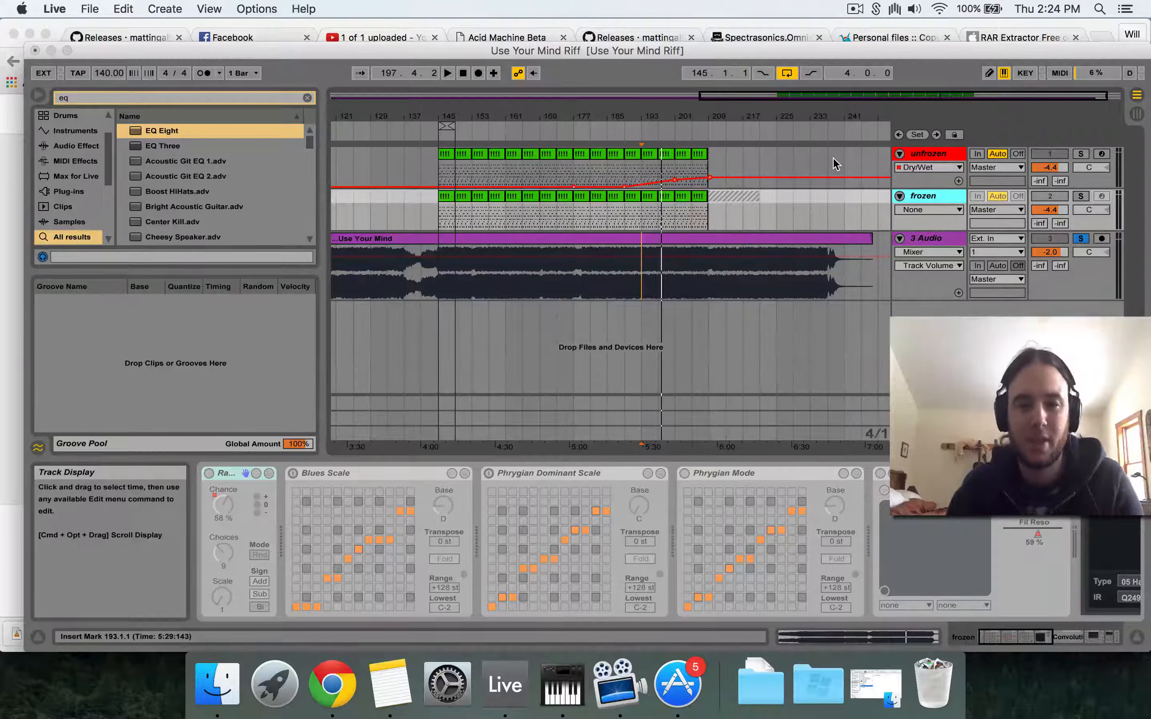
# Solo the frozen track, play it from bar 169 and switch the window to full screen
pyautogui.click(541, 220)
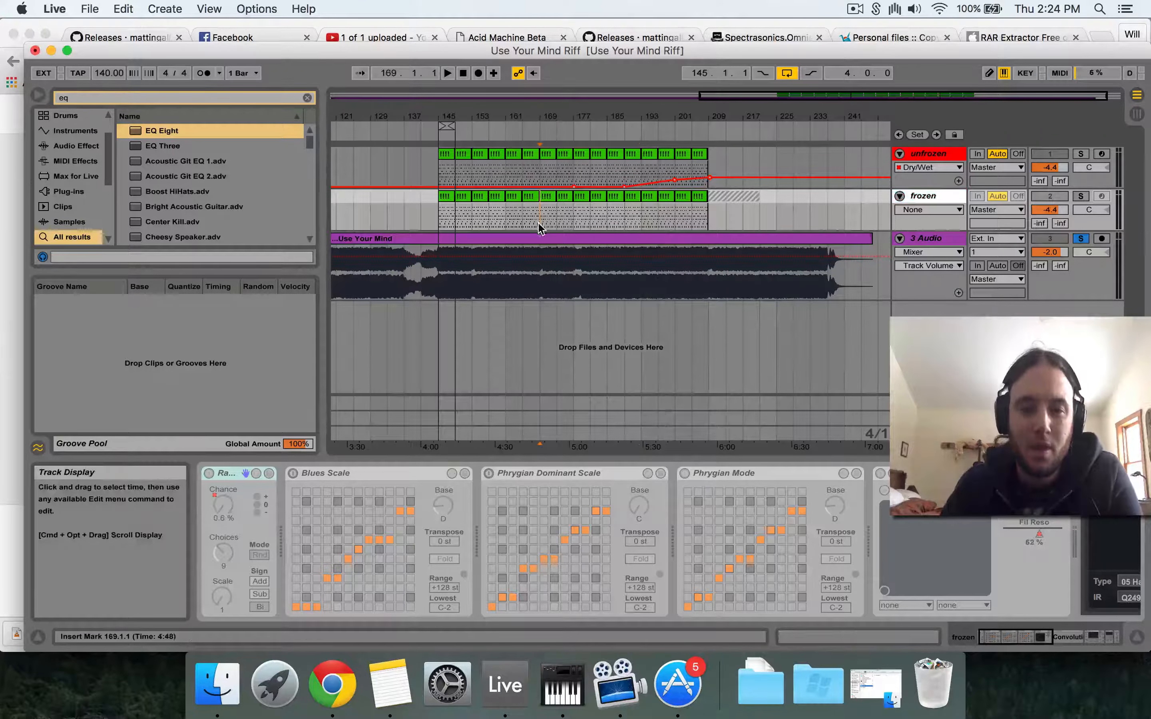
pyautogui.click(1080, 197)
pyautogui.press('space')
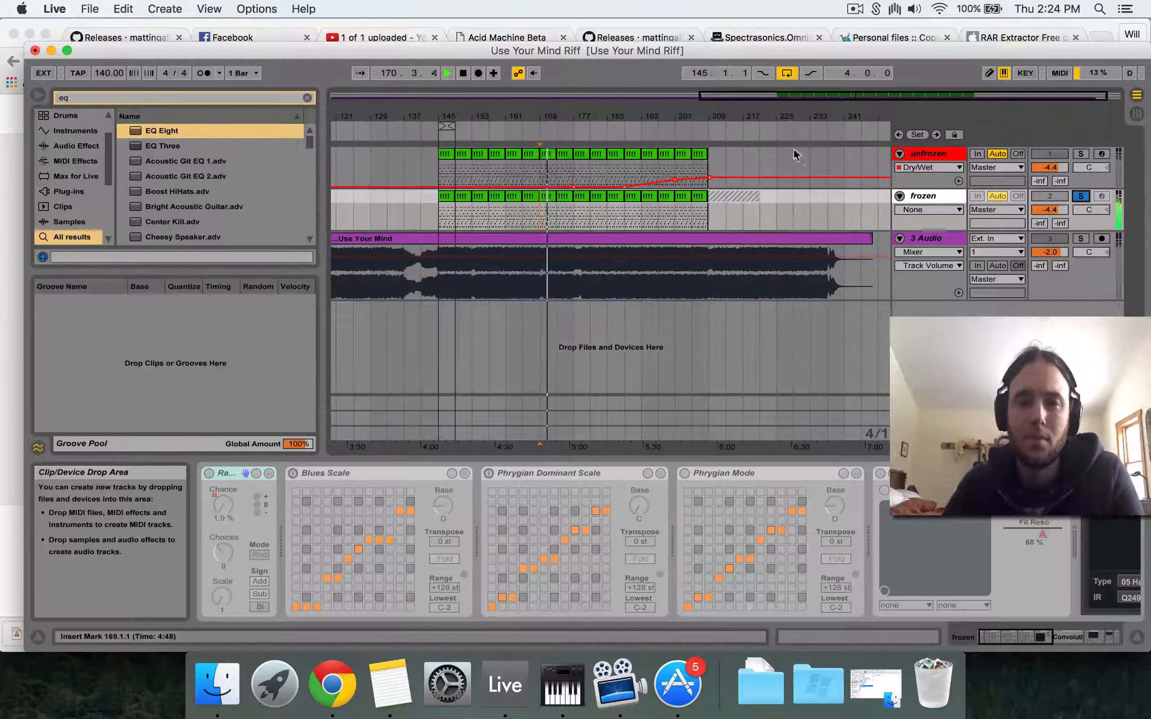
pyautogui.click(67, 51)
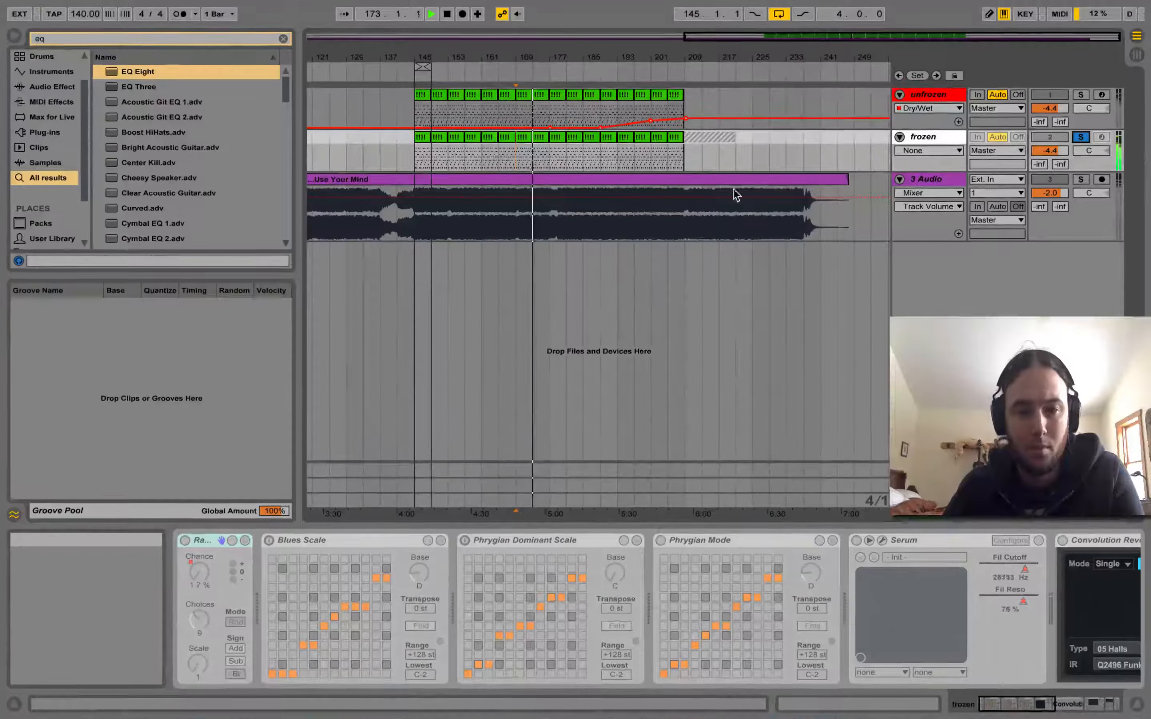
# Solo the 3 Audio track and listen to the full mix up to about bar 196
pyautogui.click(1081, 180)
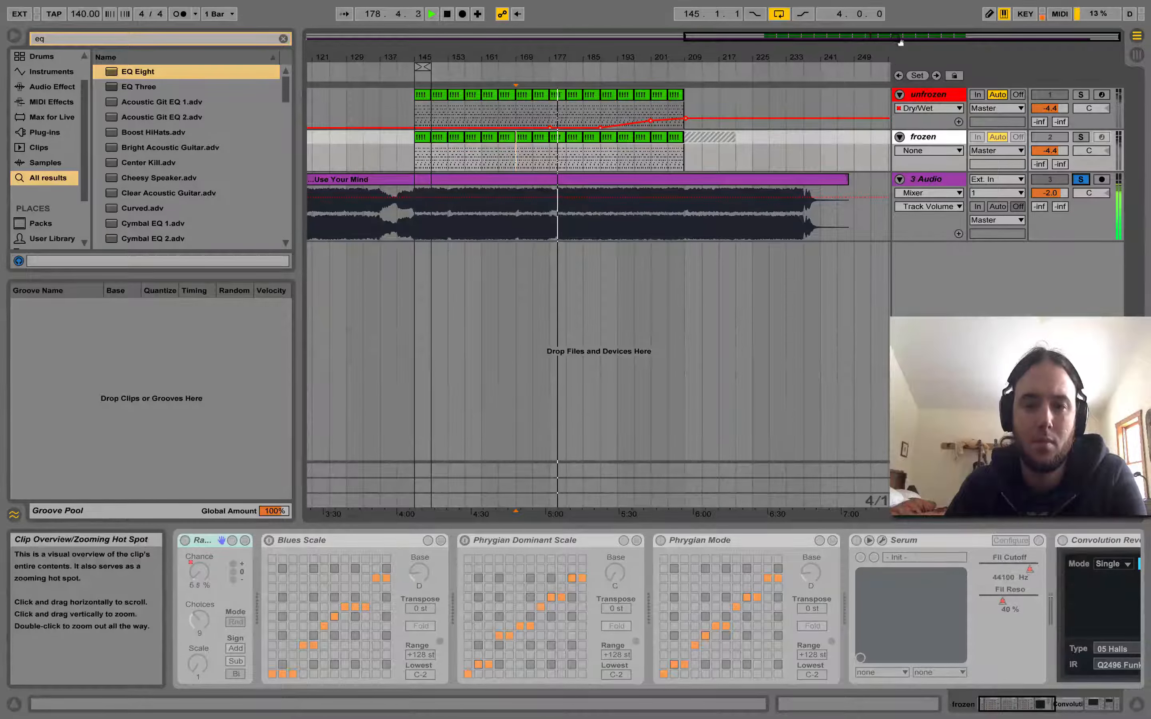
pyautogui.moveTo(900, 42)
pyautogui.mouseDown()
pyautogui.moveTo(900, 86)
pyautogui.moveTo(883, 42)
pyautogui.mouseUp()
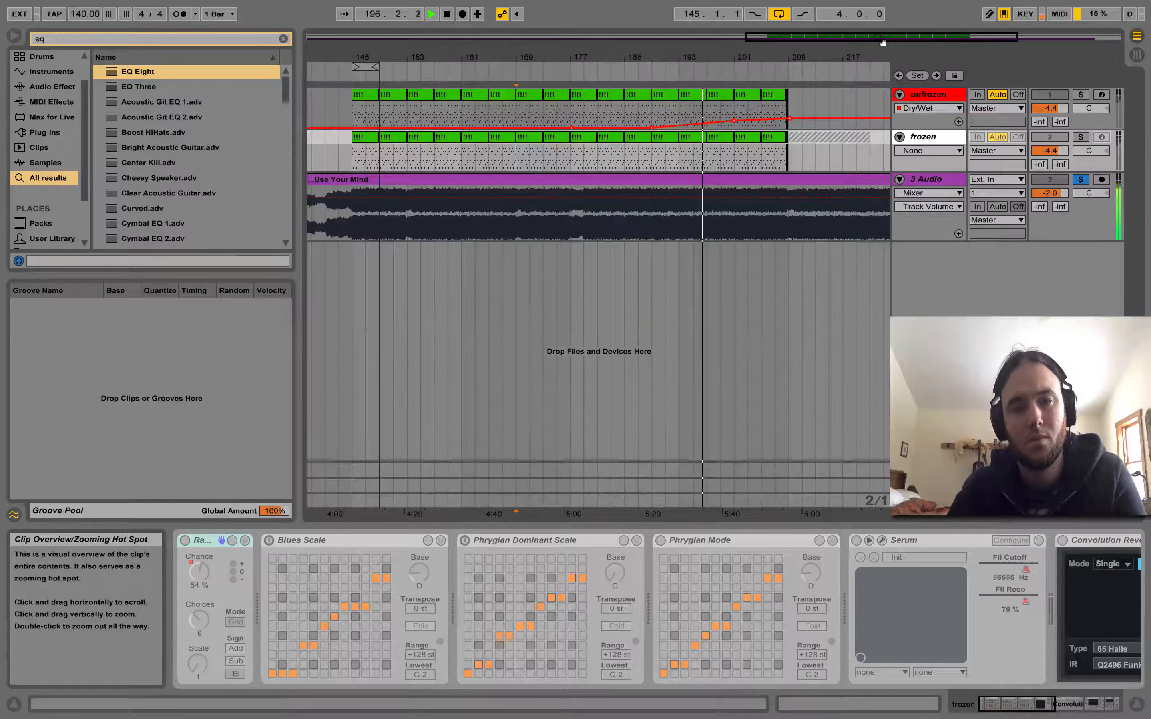
pyautogui.press('space')
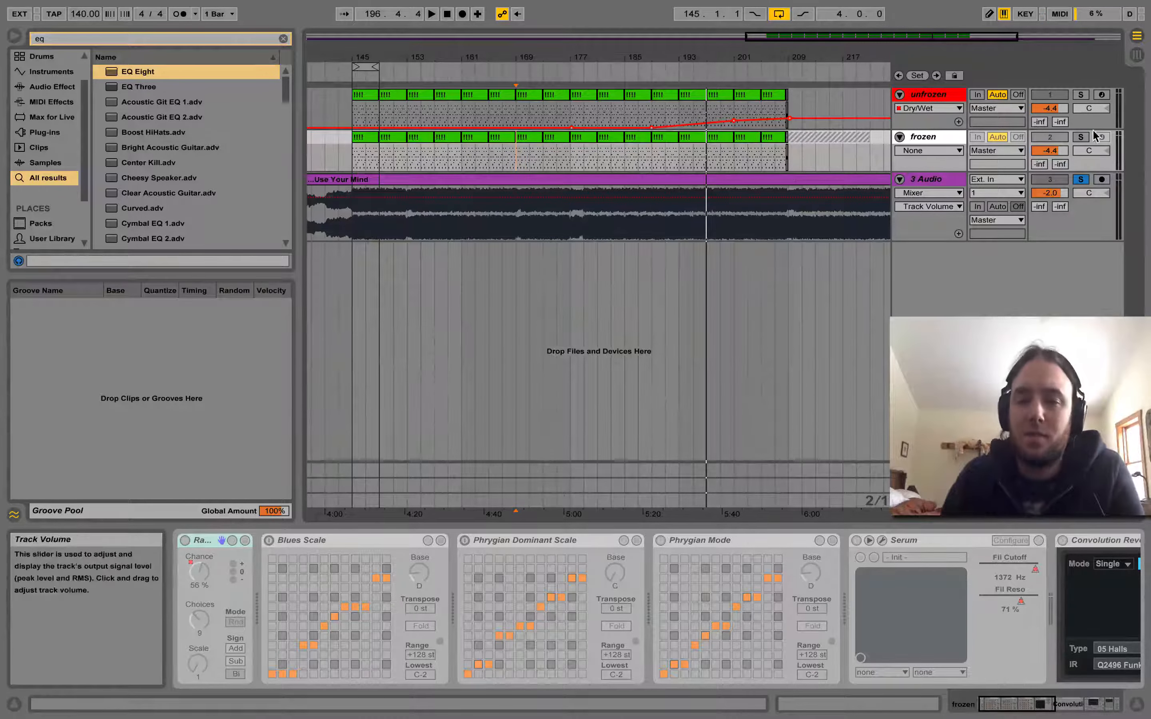
# Solo the frozen track and audition it from bar 145 and from bar 161
pyautogui.click(1082, 138)
pyautogui.click(364, 160)
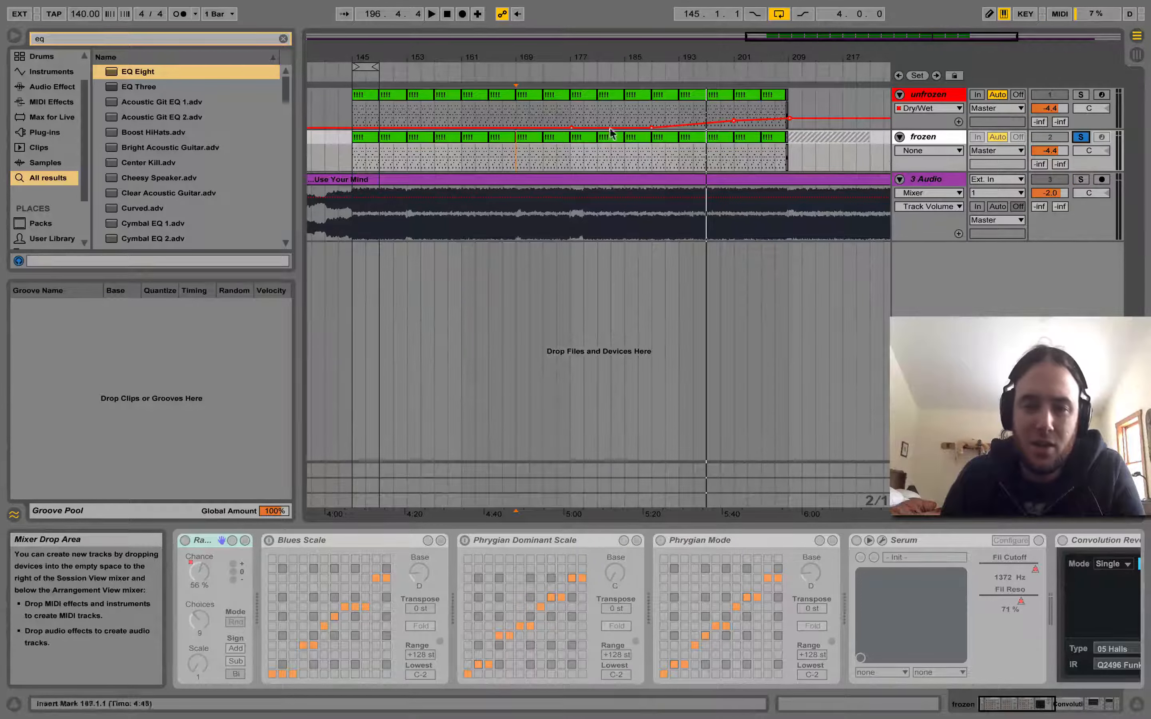
pyautogui.click(355, 161)
pyautogui.press('space')
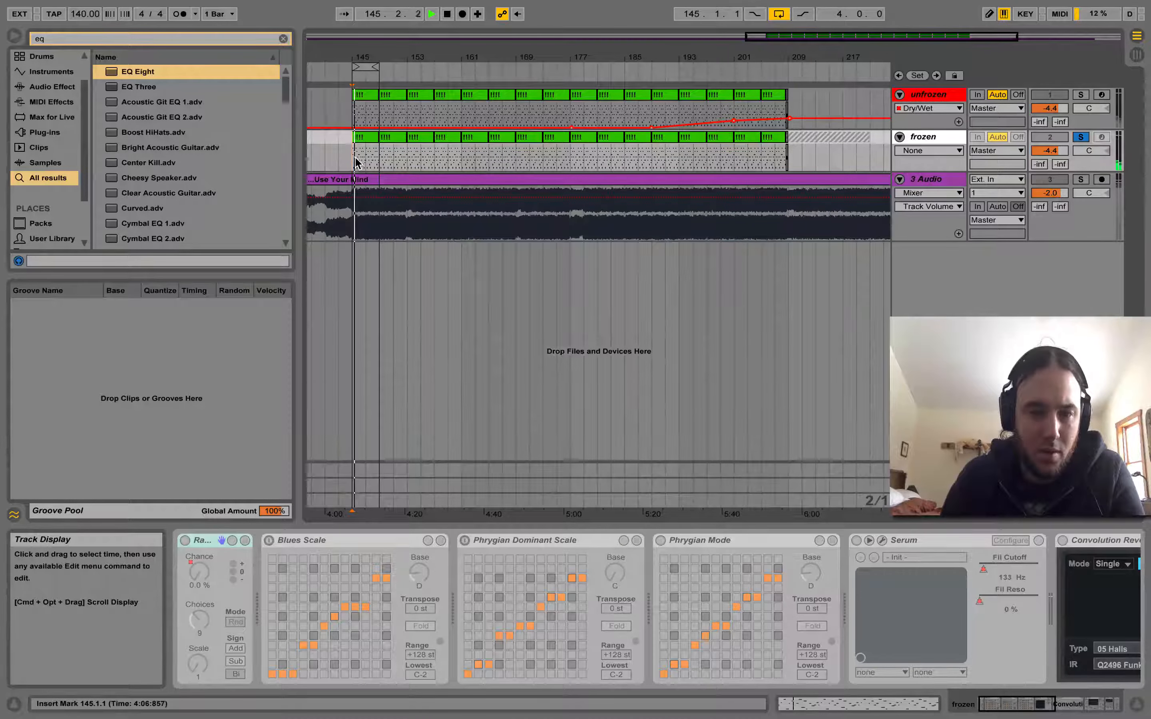
pyautogui.click(460, 160)
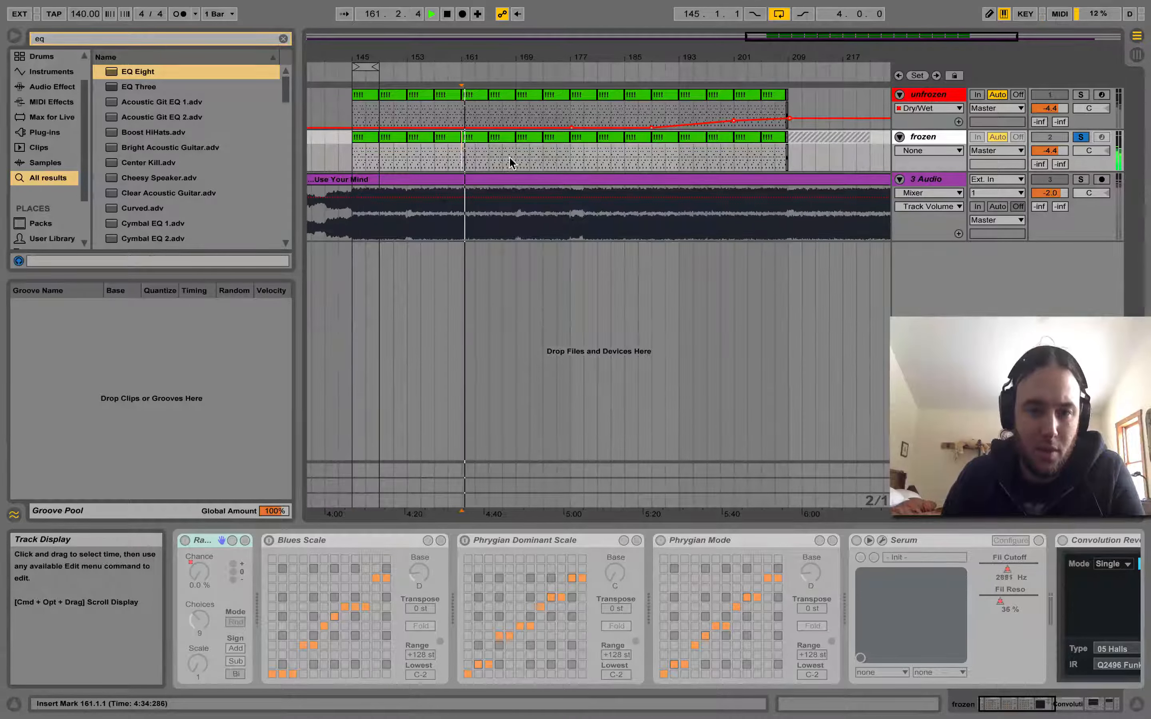
pyautogui.press('space')
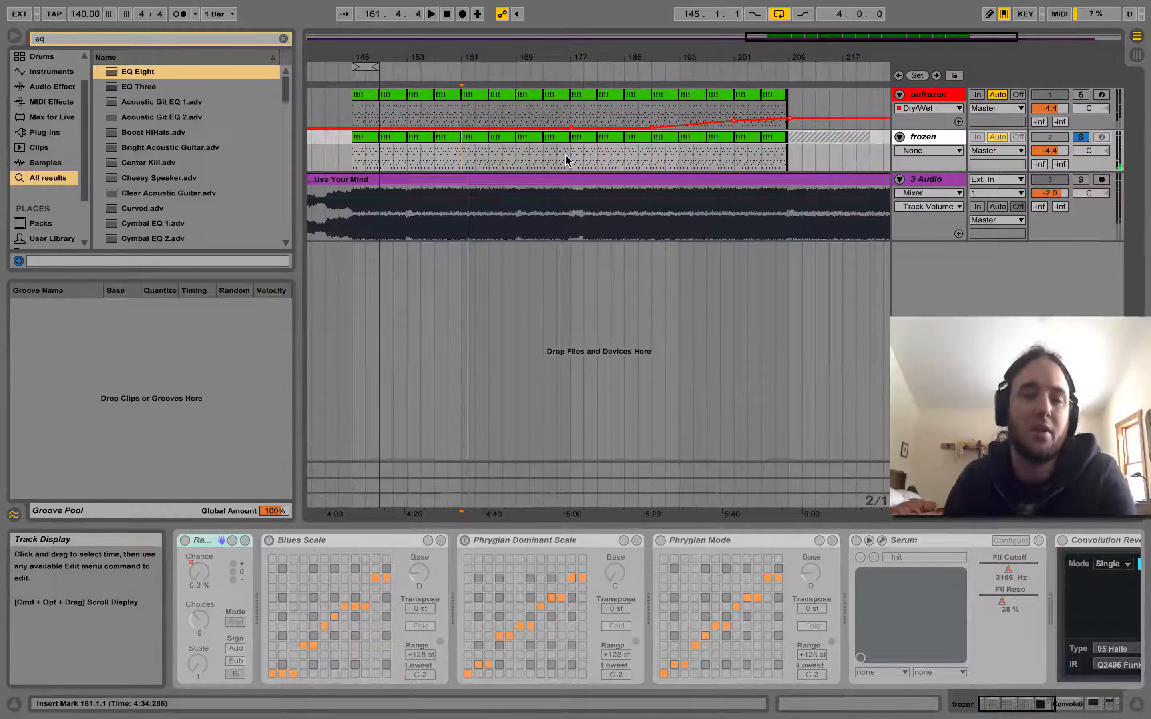
# Select bars 145 to 177 of the frozen track and audition it from bars 177, 185 and 193
pyautogui.moveTo(352, 160); pyautogui.dragTo(573, 162)
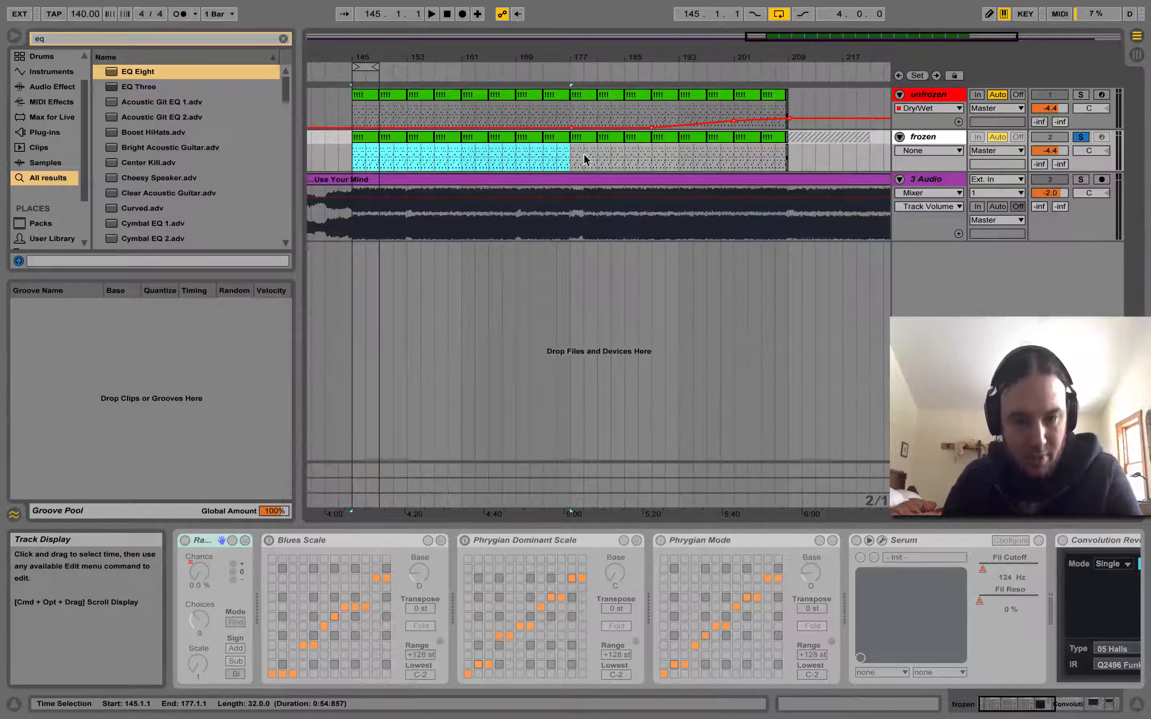
pyautogui.click(572, 160)
pyautogui.press('space')
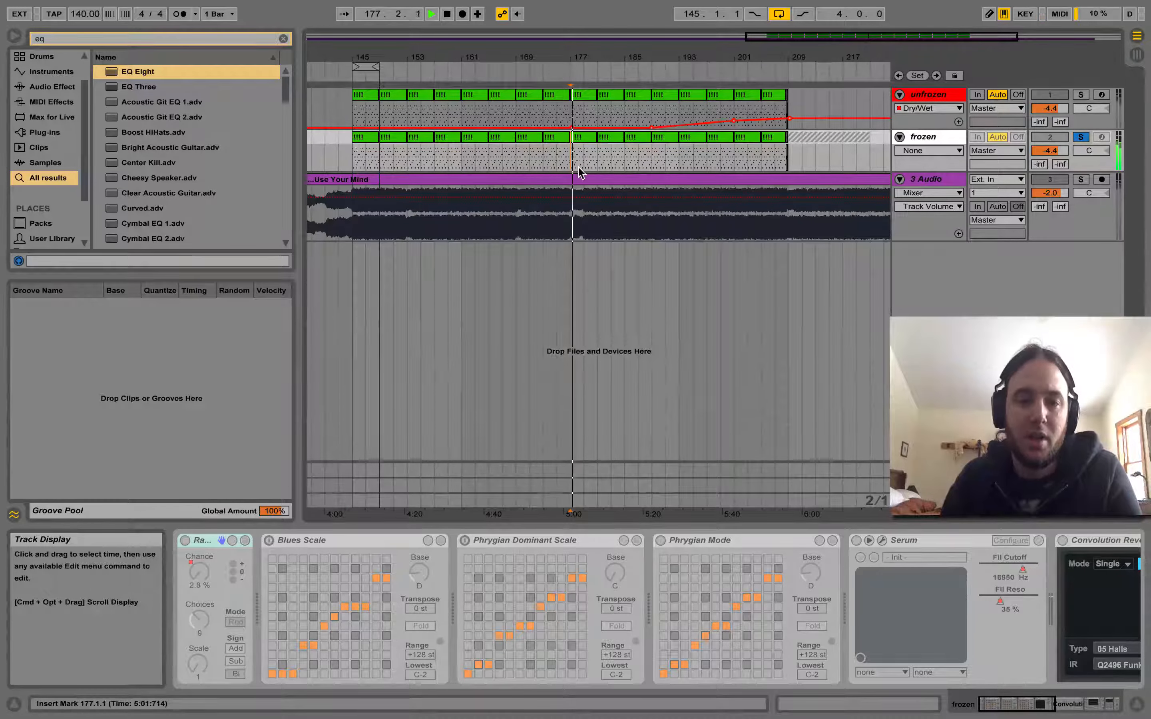
pyautogui.click(626, 160)
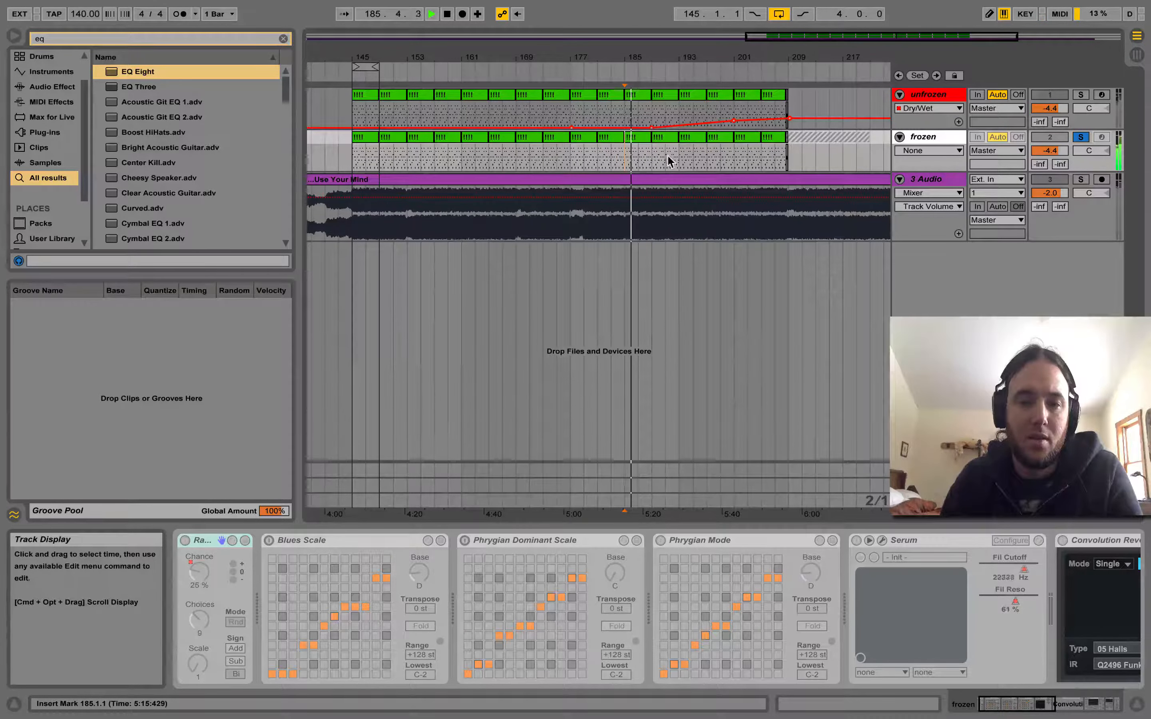
pyautogui.click(679, 155)
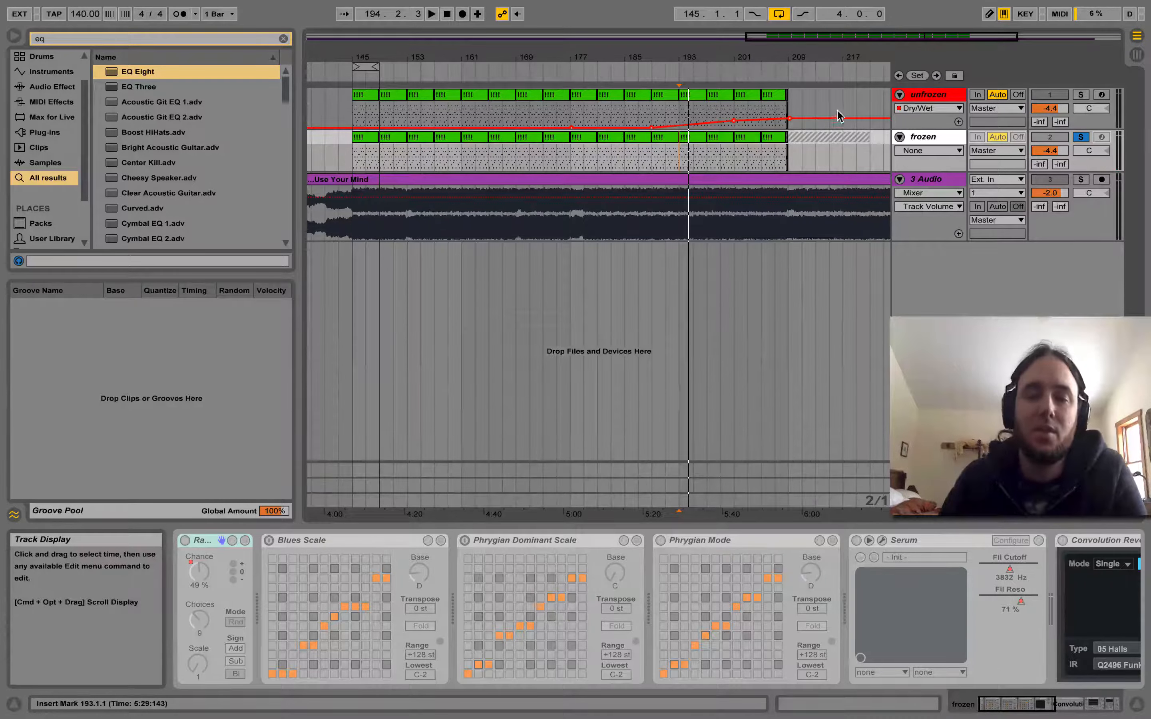
# Solo the unfrozen track and open its first MIDI clip at bar 145 in the note editor
pyautogui.click(1081, 94)
pyautogui.click(953, 98)
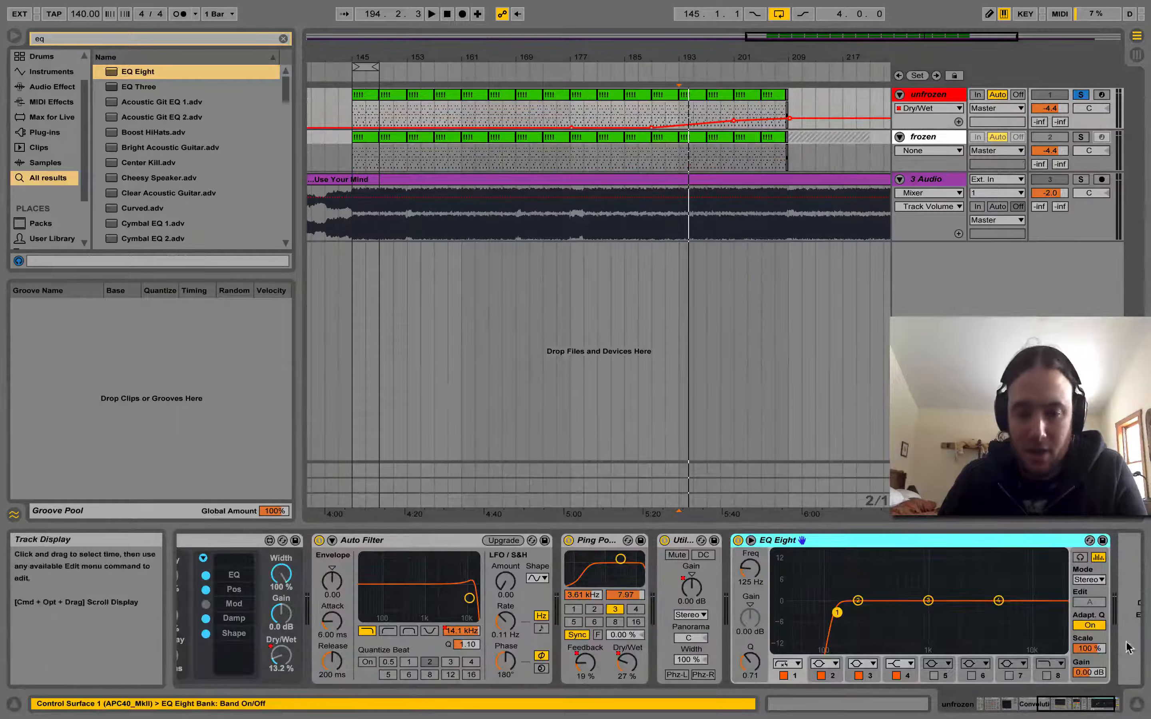
pyautogui.moveTo(1087, 704); pyautogui.dragTo(990, 681)
pyautogui.doubleClick(365, 112)
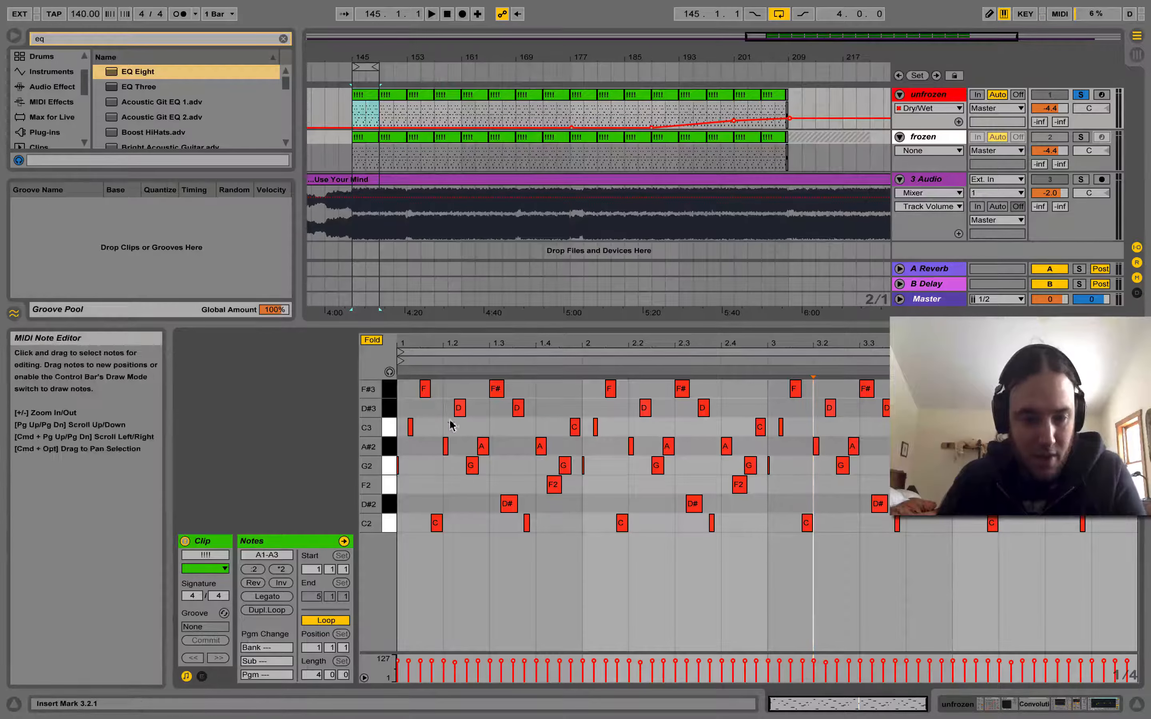
# Display the unfrozen track's device chain and show the Random device's Chance automation across the clips
pyautogui.doubleClick(951, 96)
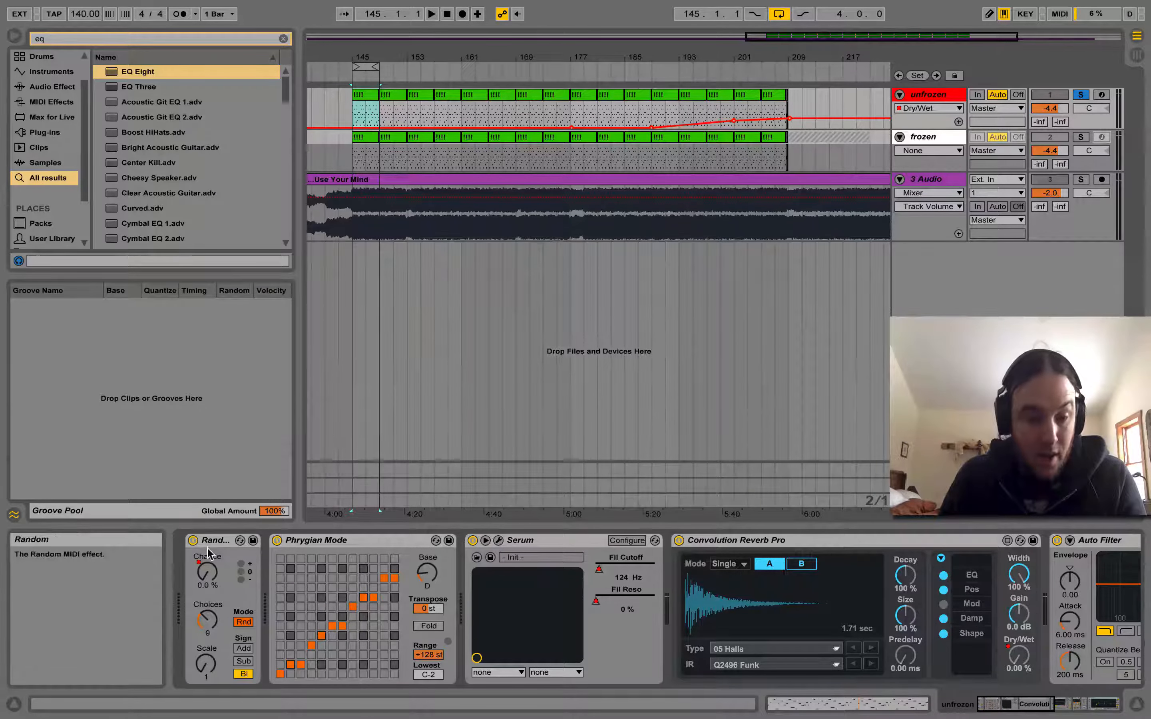
pyautogui.click(205, 573)
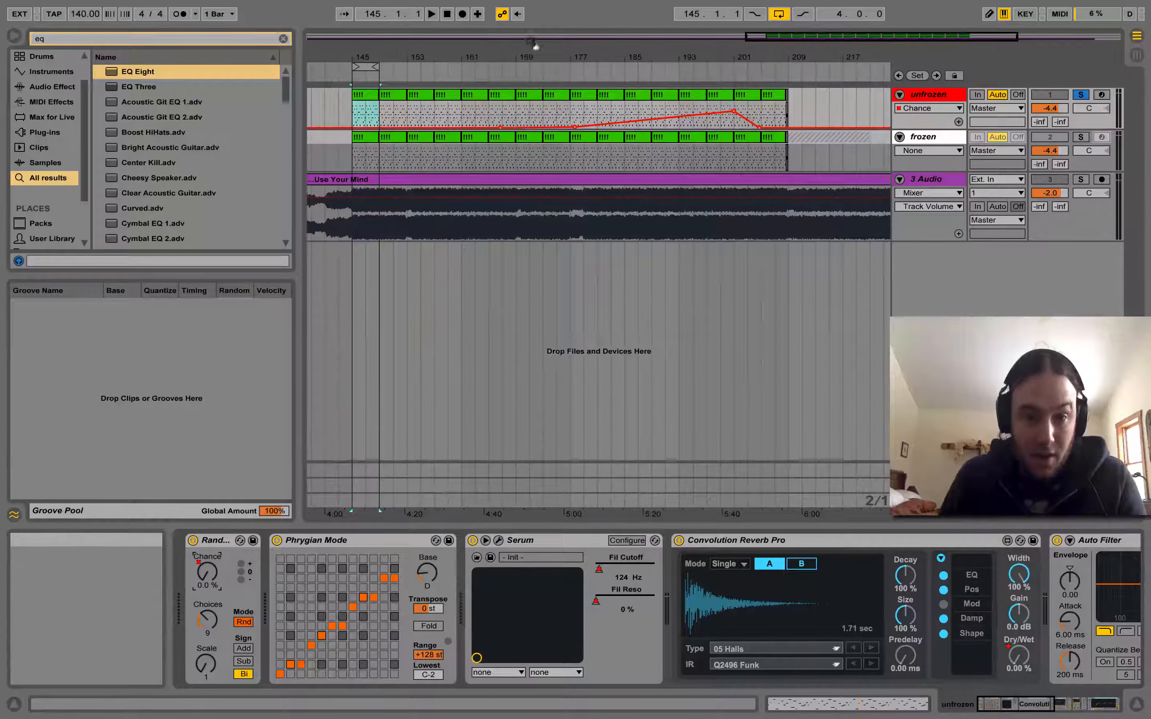
pyautogui.moveTo(763, 37); pyautogui.dragTo(760, 288)
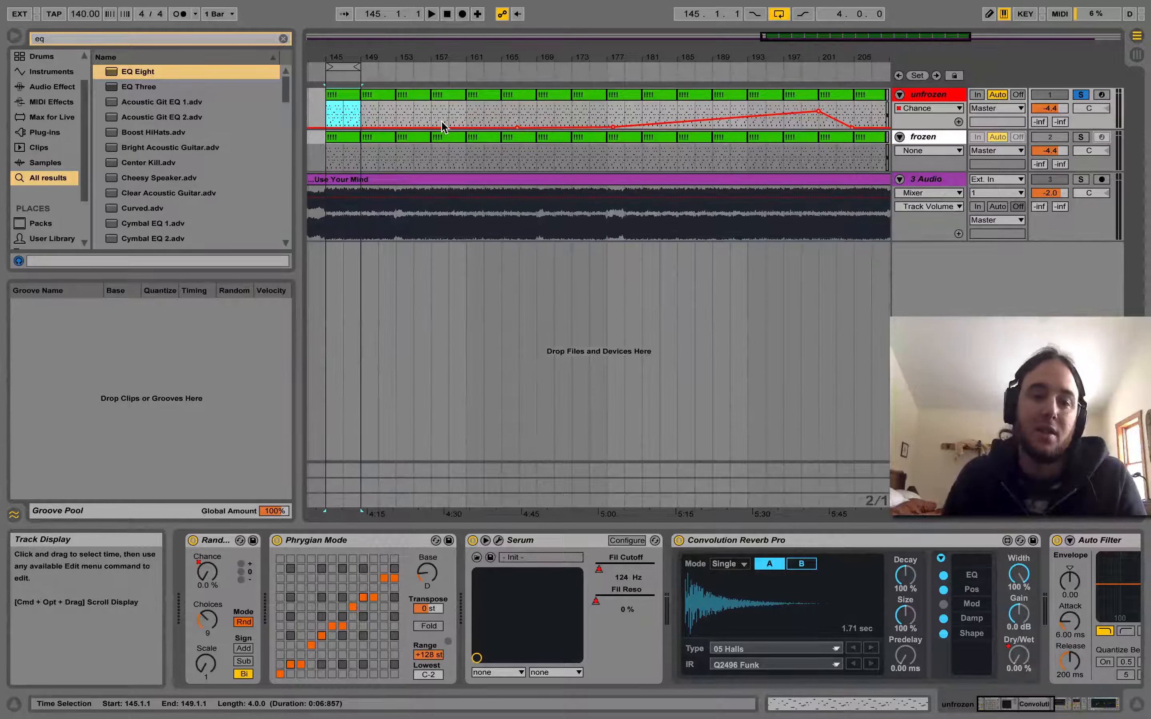
pyautogui.click(335, 118)
# Show the Utility device's Gain automation, and return to the Random device and its Chance automation
pyautogui.moveTo(1023, 706); pyautogui.dragTo(1084, 707)
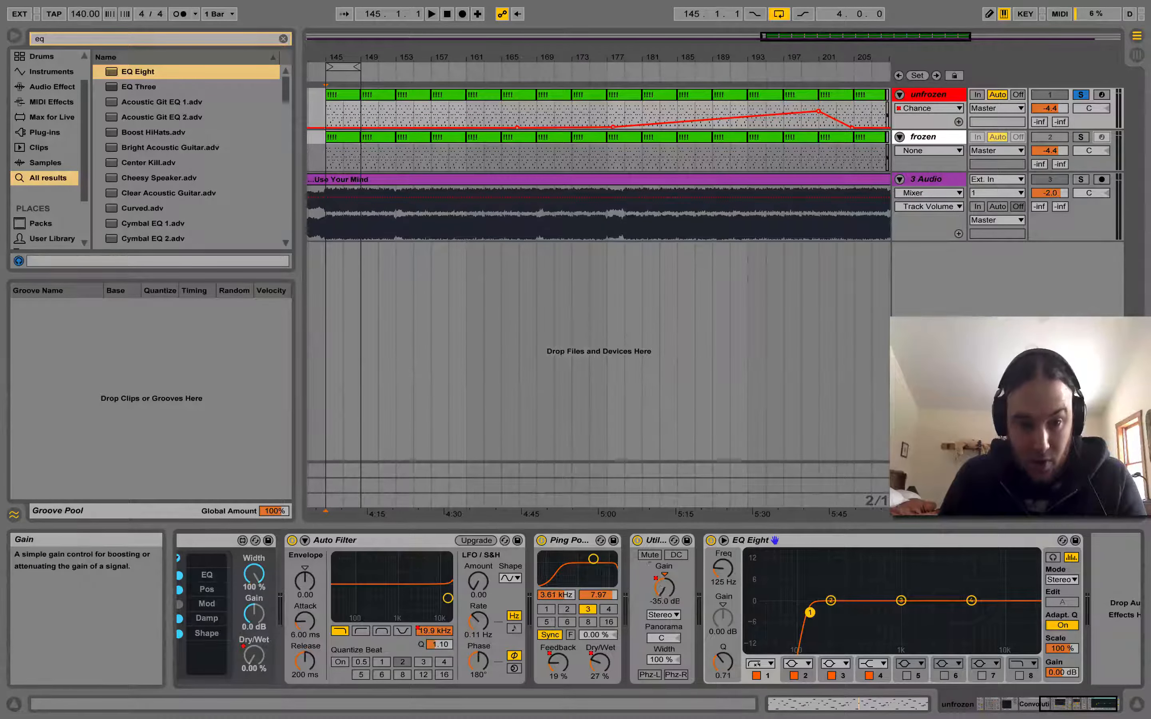
pyautogui.click(664, 588)
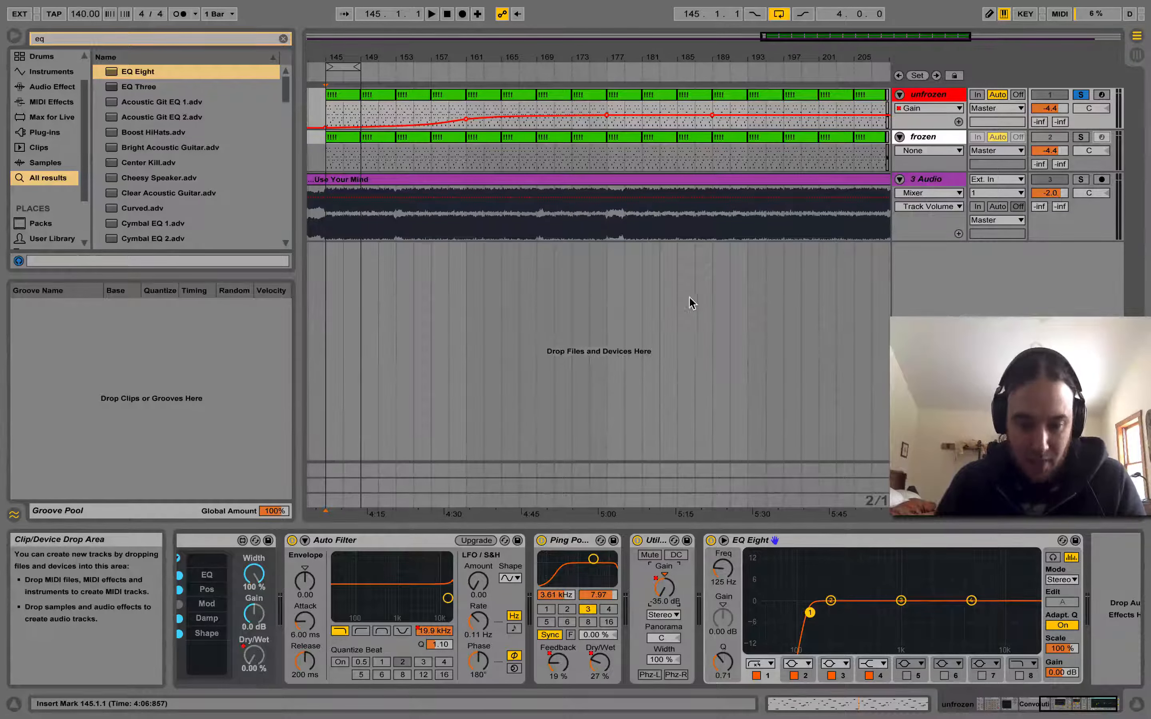
pyautogui.moveTo(1050, 702); pyautogui.dragTo(988, 703)
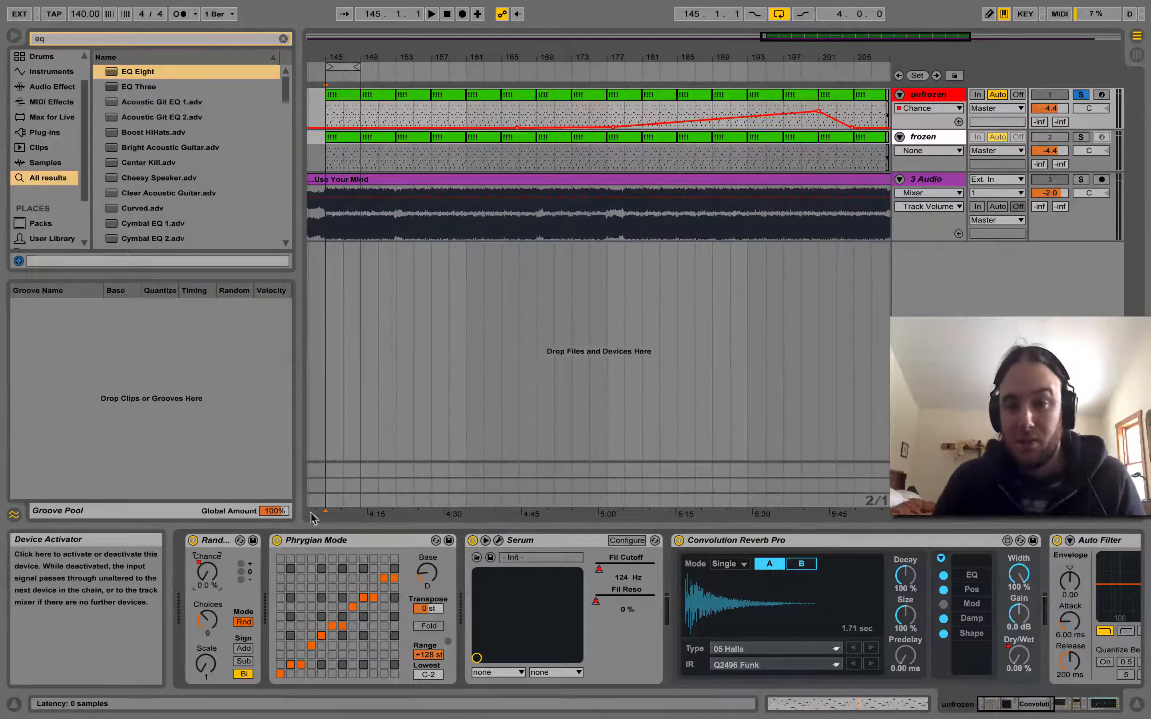
# Loop bars 173 to 177 and set the unfrozen track's volume to -13.2 dB during playback
pyautogui.click(573, 111)
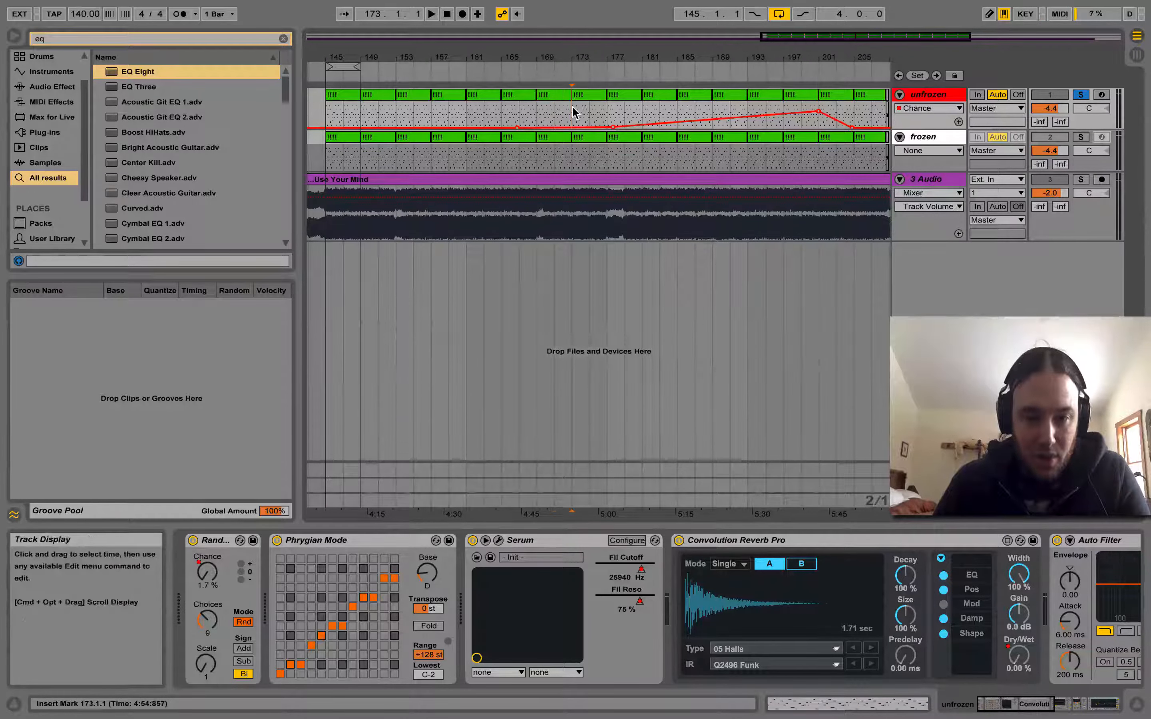
pyautogui.moveTo(572, 113); pyautogui.dragTo(597, 115)
pyautogui.press('super+l')
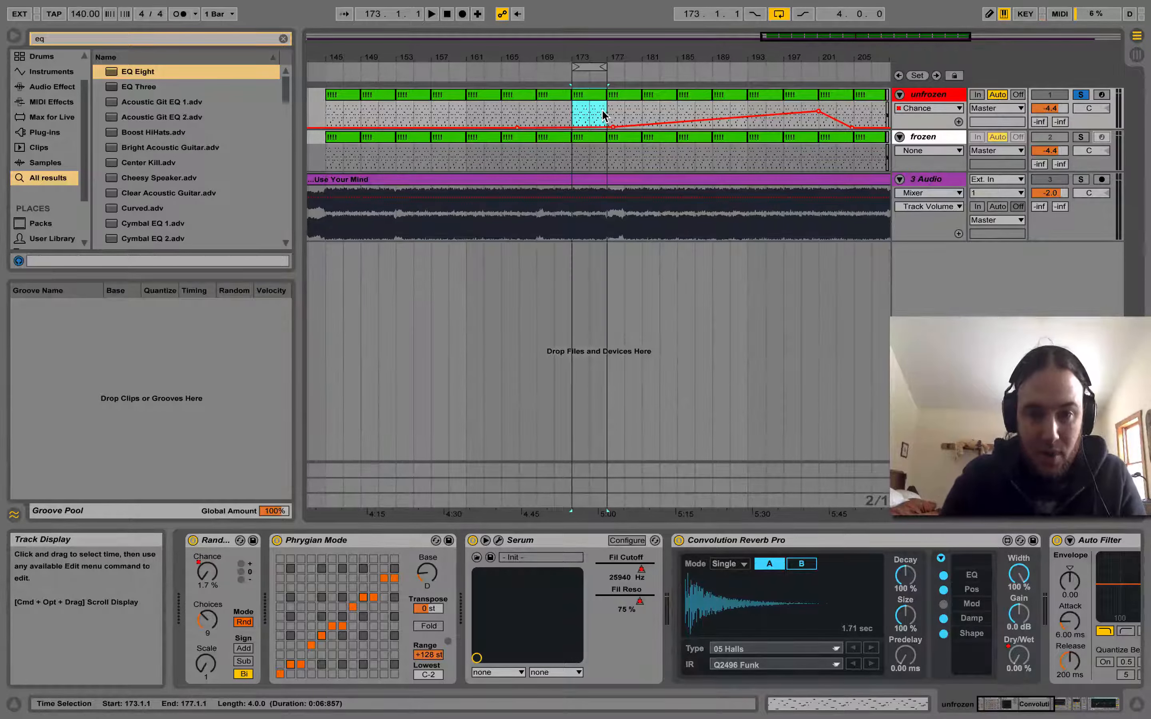
pyautogui.press('space')
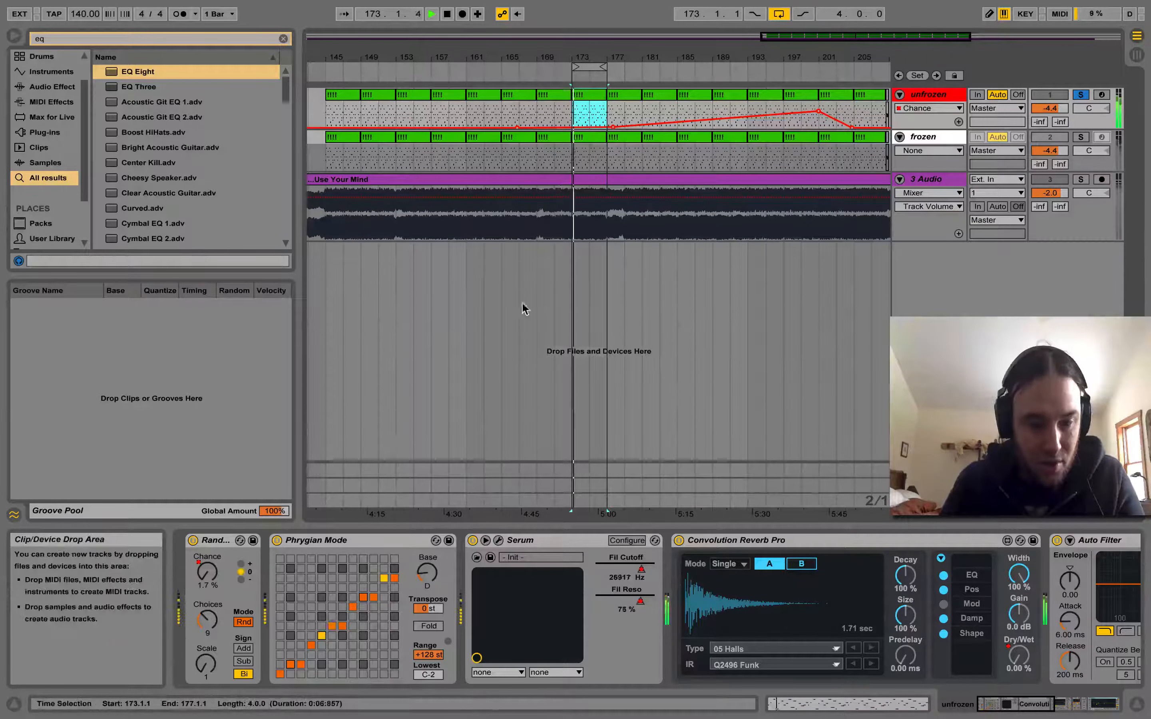
pyautogui.moveTo(1049, 108); pyautogui.dragTo(1050, 260)
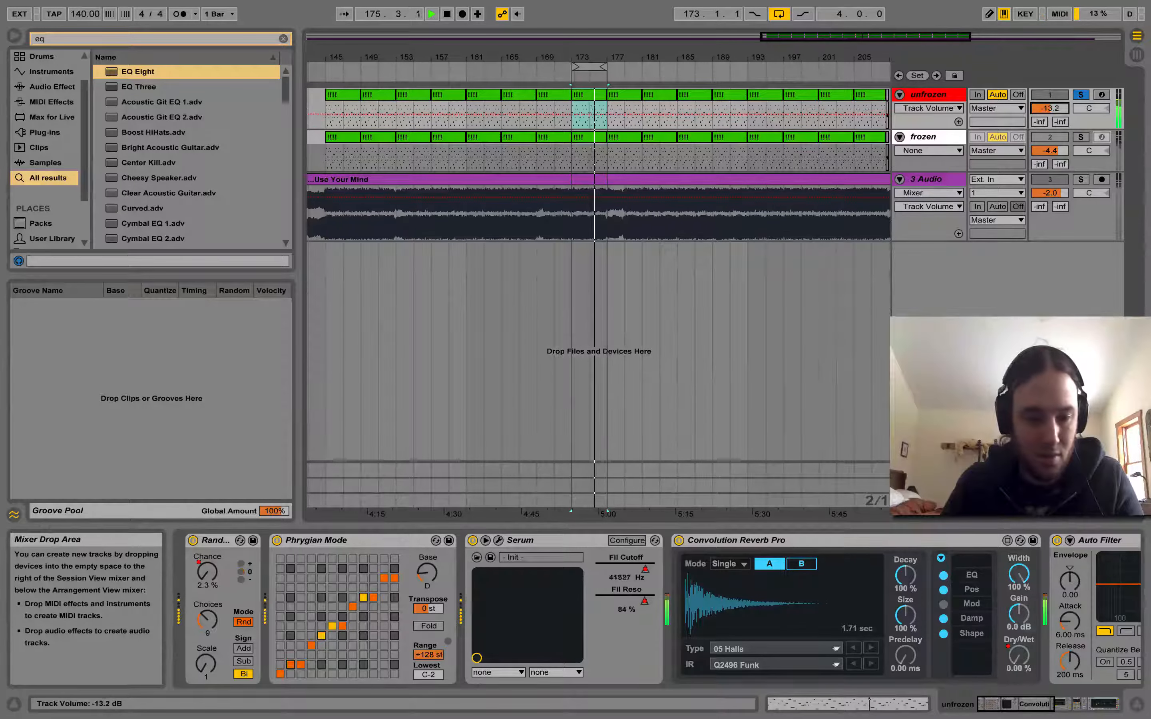
pyautogui.press('space')
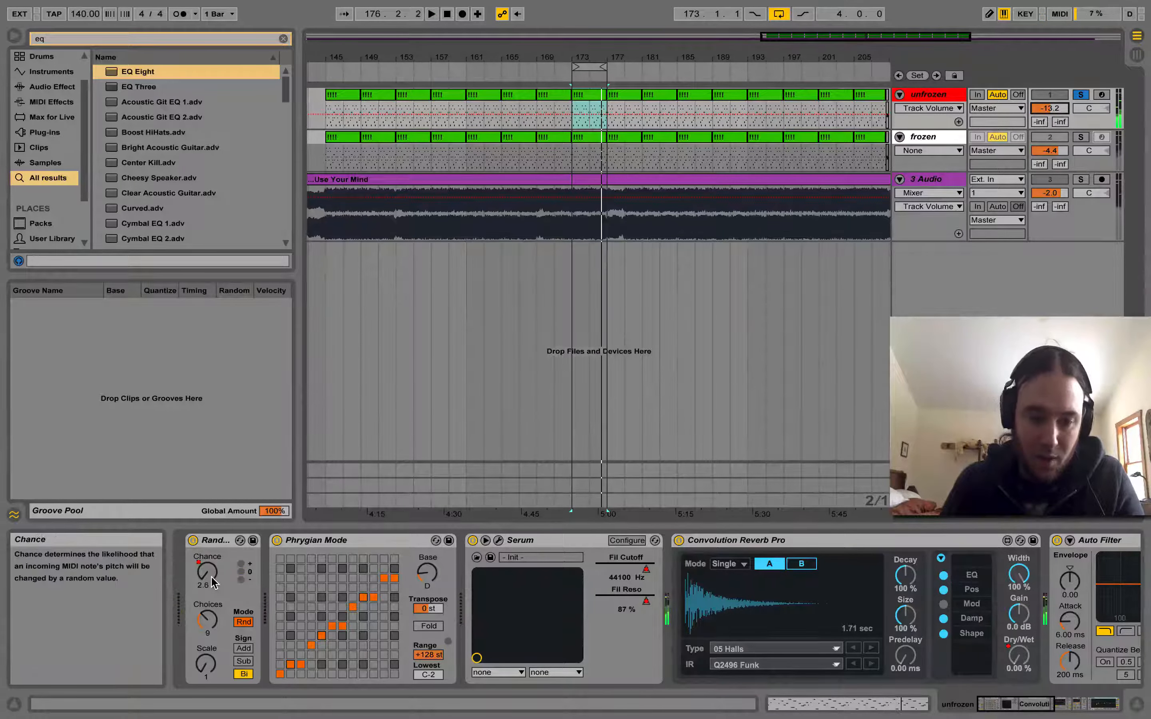
# Set the Random device's Chance to 100 % and play the looped section
pyautogui.moveTo(211, 577); pyautogui.dragTo(229, 522)
pyautogui.press('space')
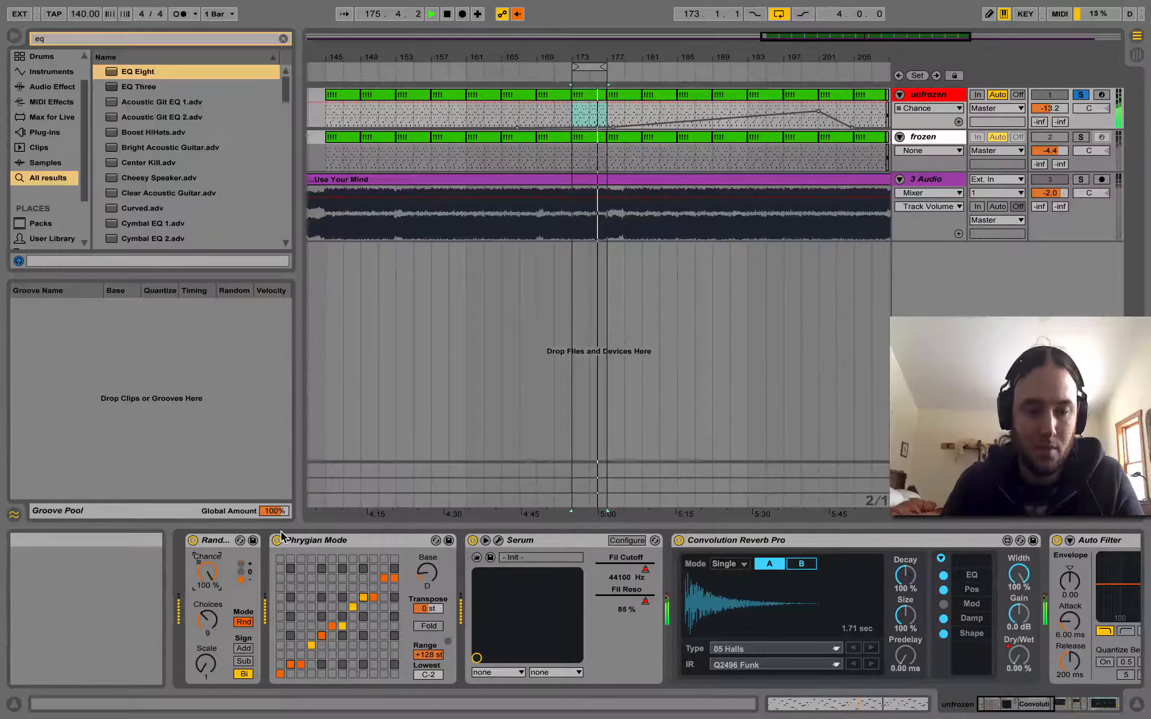
pyautogui.press('space')
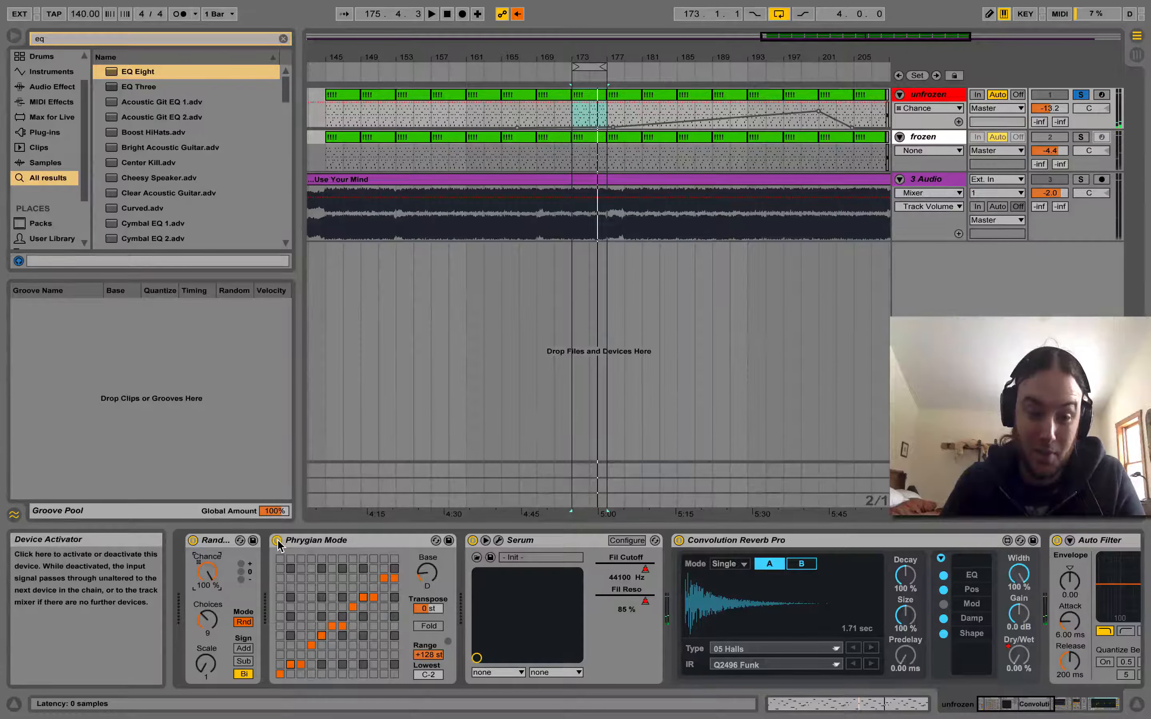
# Bypass the Phrygian Mode scale device, listen to the loop without it, and reactivate the device
pyautogui.click(276, 541)
pyautogui.press('space')
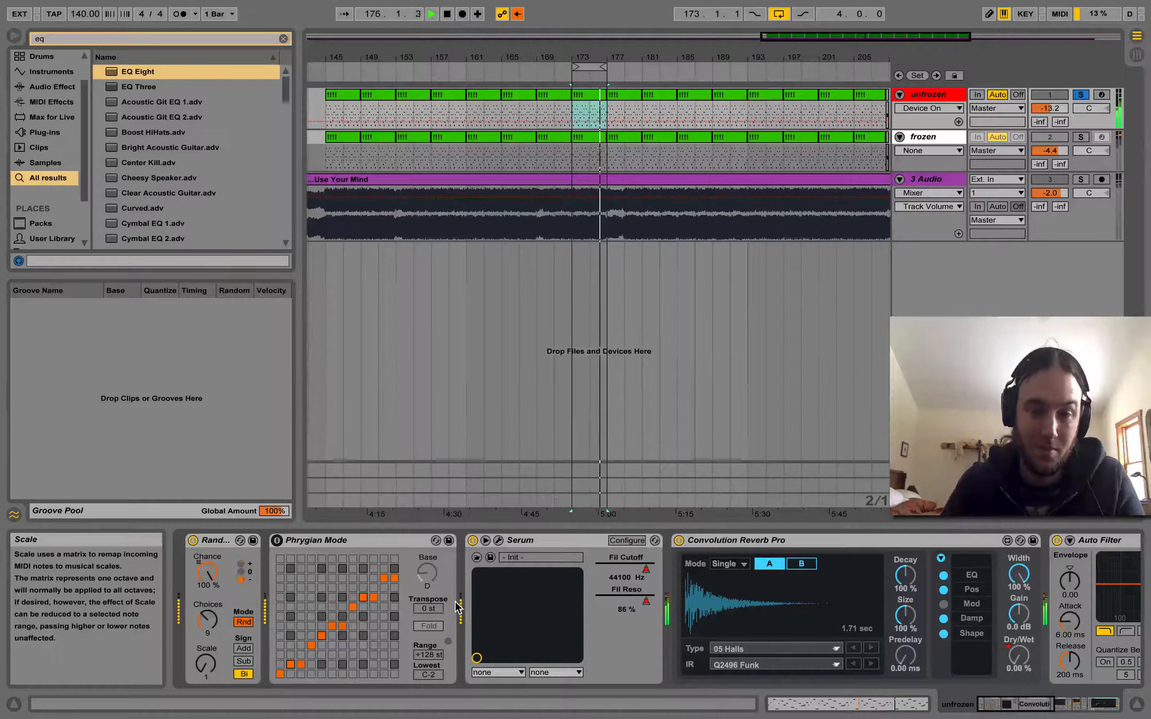
pyautogui.click(278, 541)
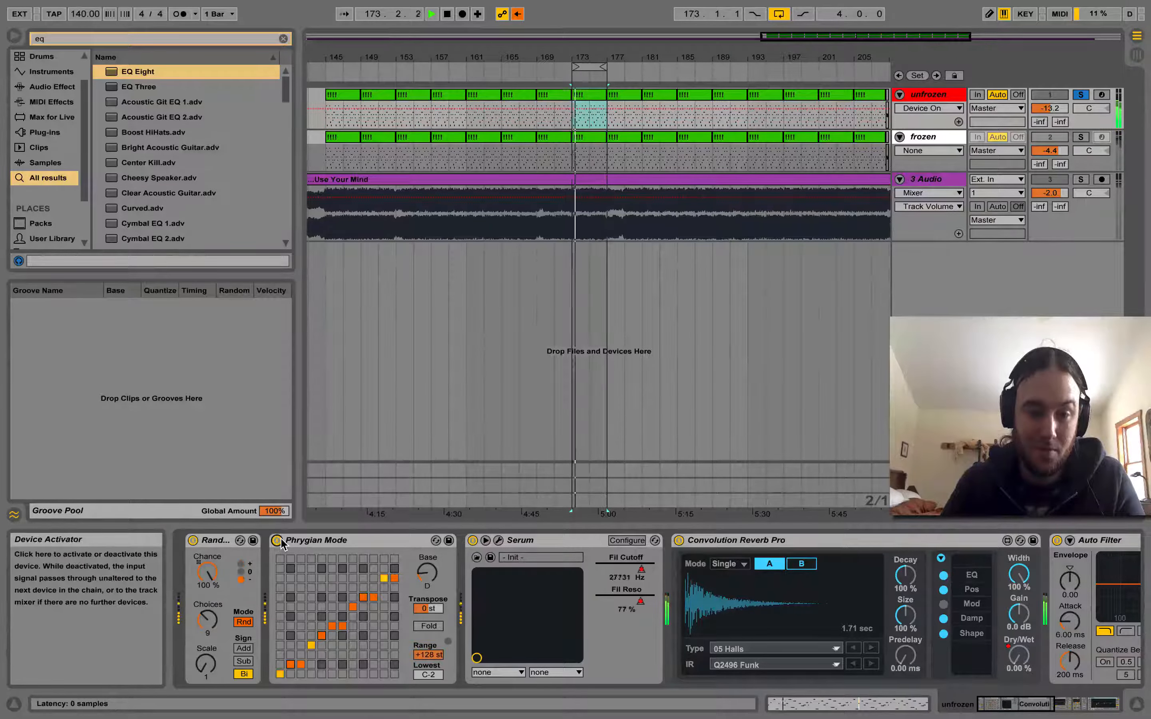
# Set the Random device's Chance to 29 % while listening to the loop, and stop playback
pyautogui.moveTo(207, 572); pyautogui.dragTo(207, 634)
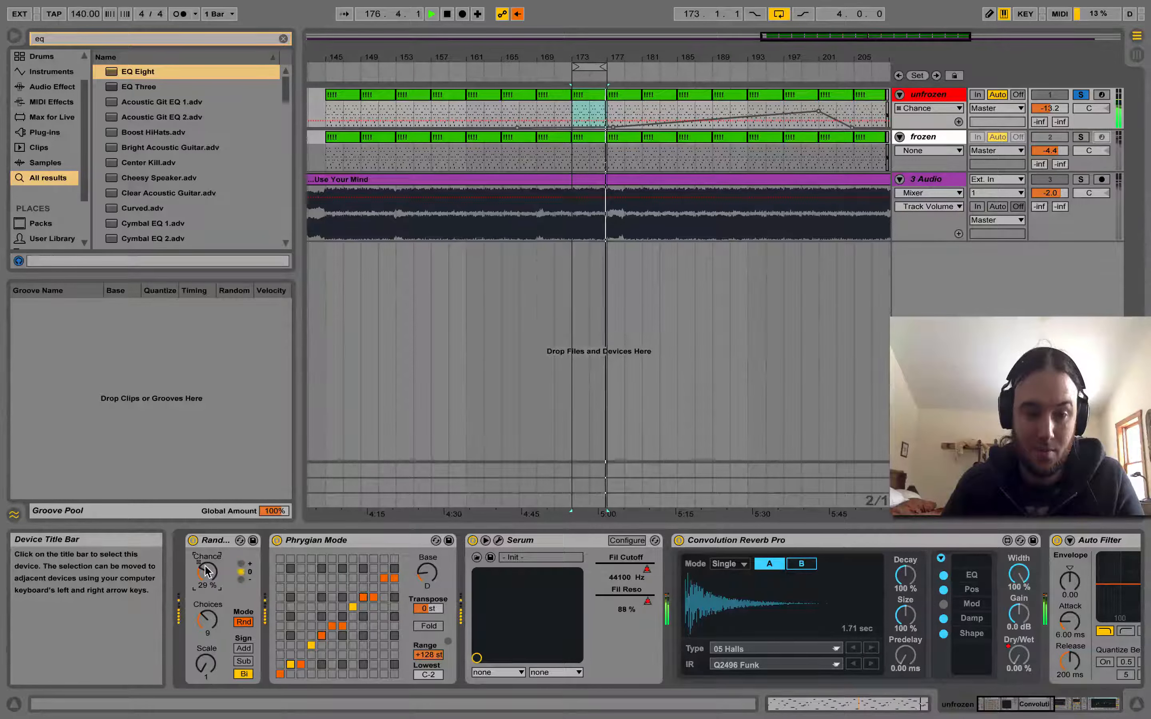
pyautogui.press('space')
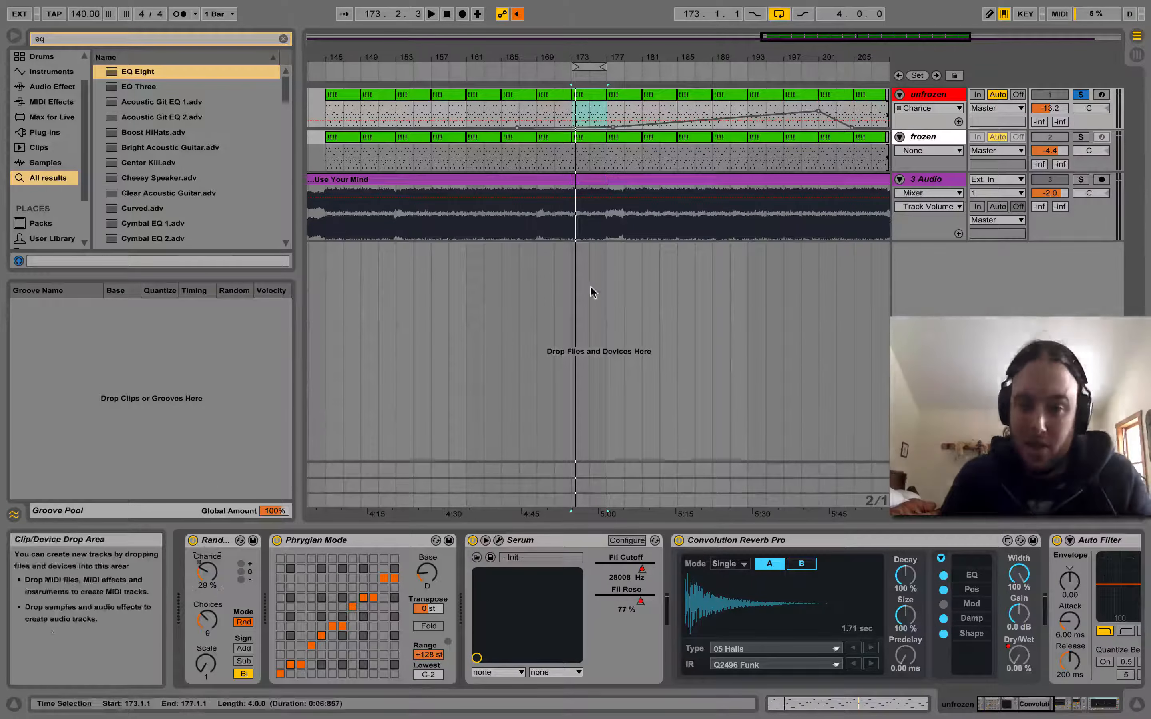
# Insert a new MIDI track directly below the unfrozen track
pyautogui.click(922, 135)
pyautogui.click(911, 93)
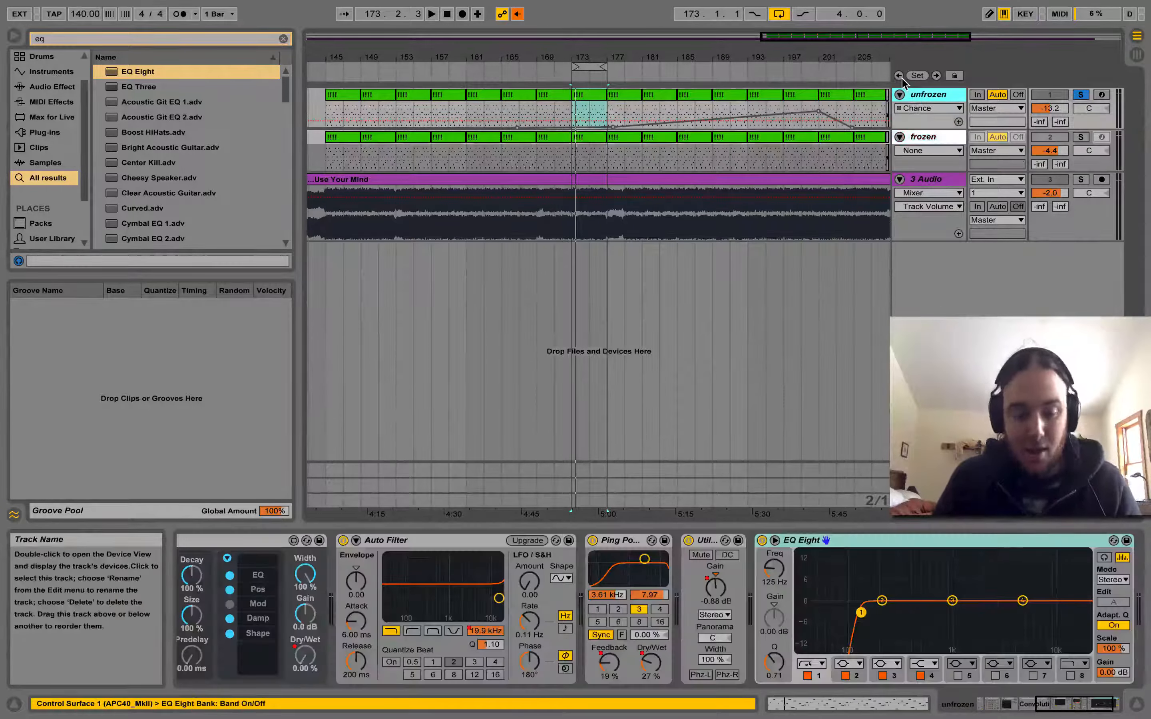
pyautogui.press('super+shift+t')
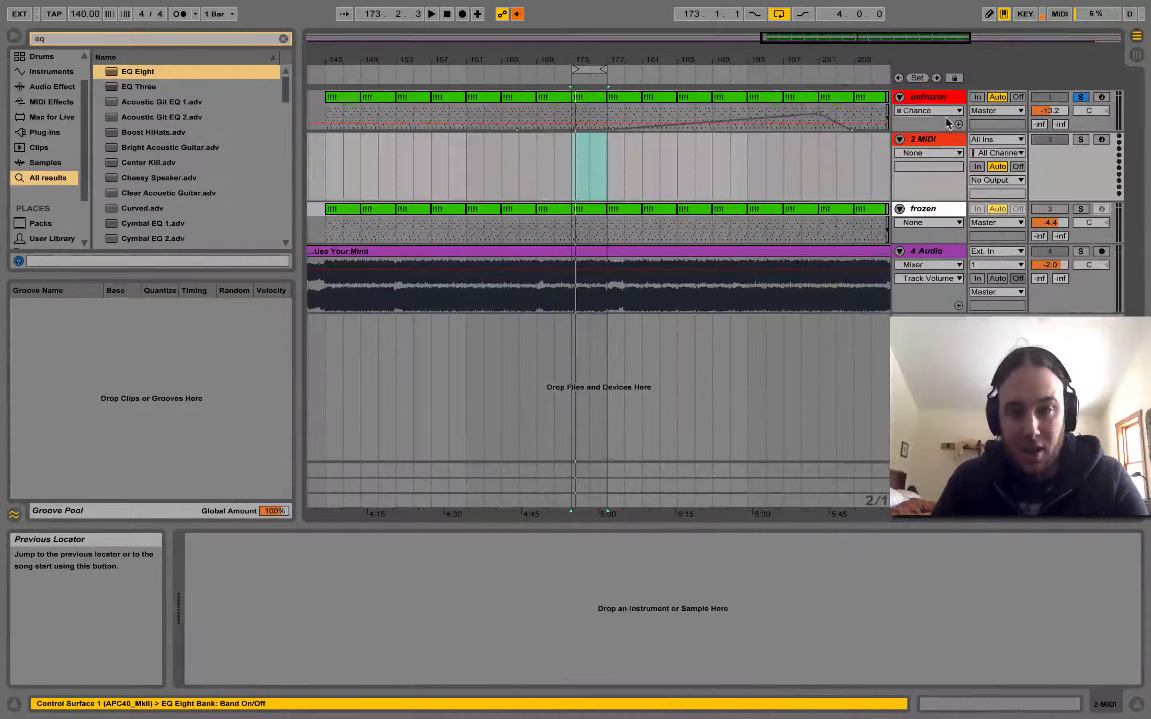
# Set the new MIDI track's input to the unfrozen track and arm it for recording from bar 173
pyautogui.click(999, 140)
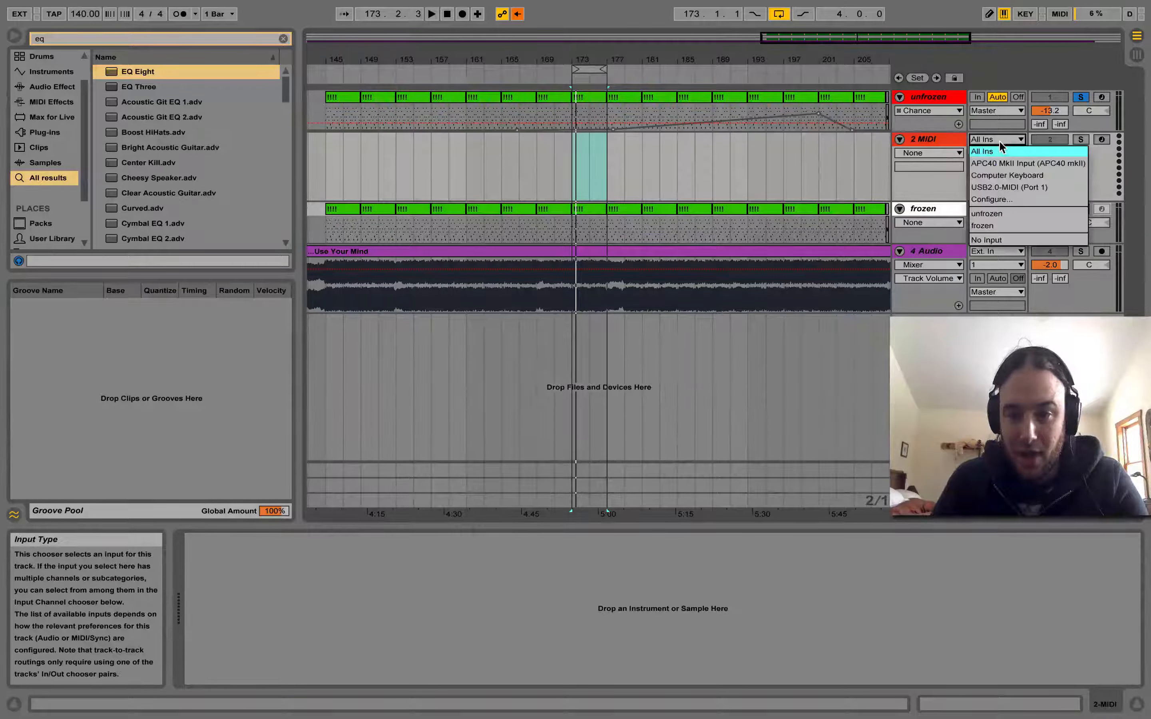
pyautogui.click(1008, 209)
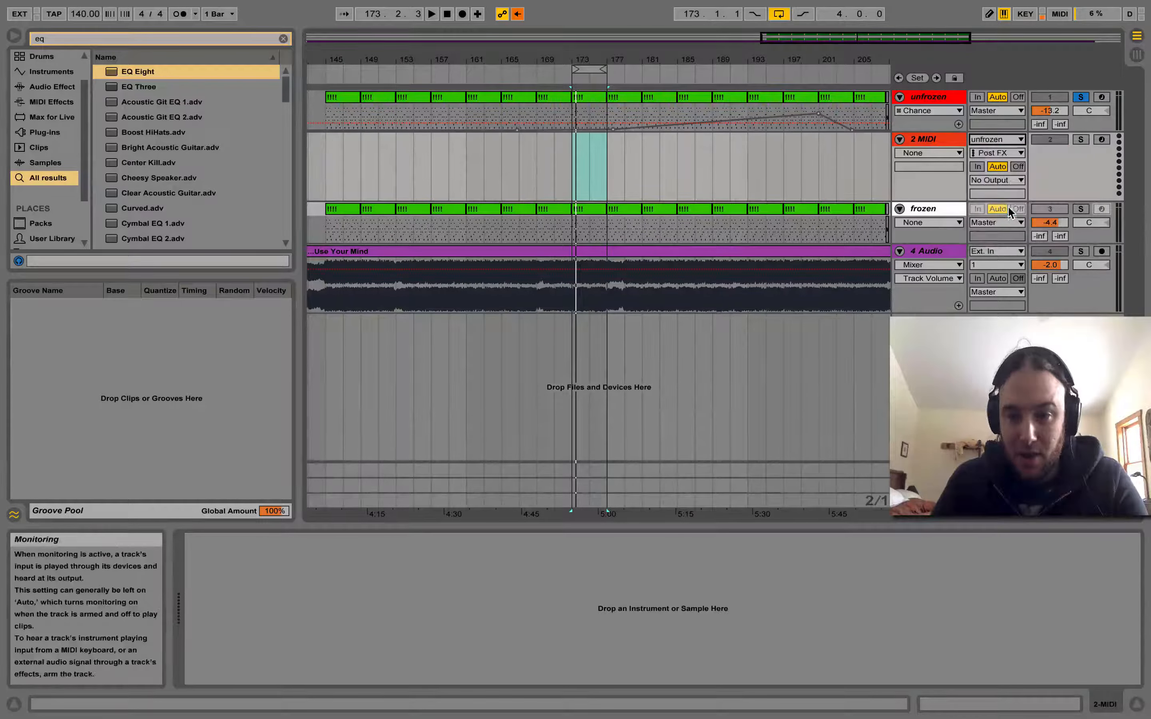
pyautogui.click(943, 100)
pyautogui.click(925, 142)
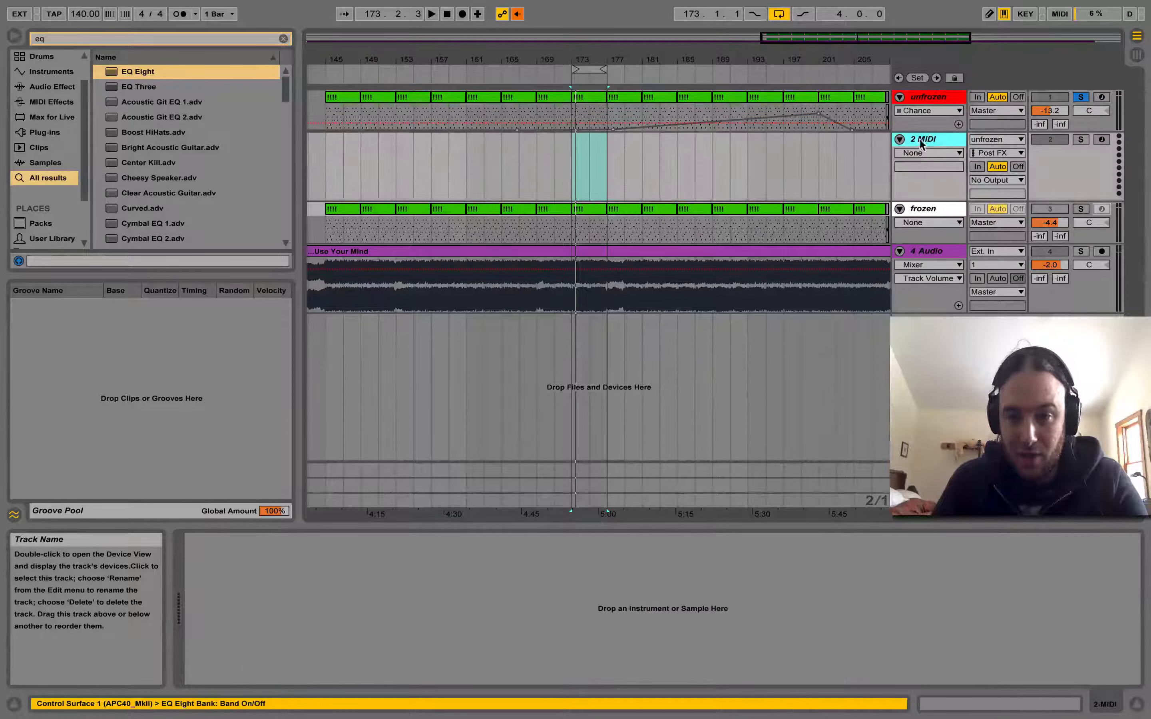
pyautogui.click(1101, 139)
pyautogui.click(578, 186)
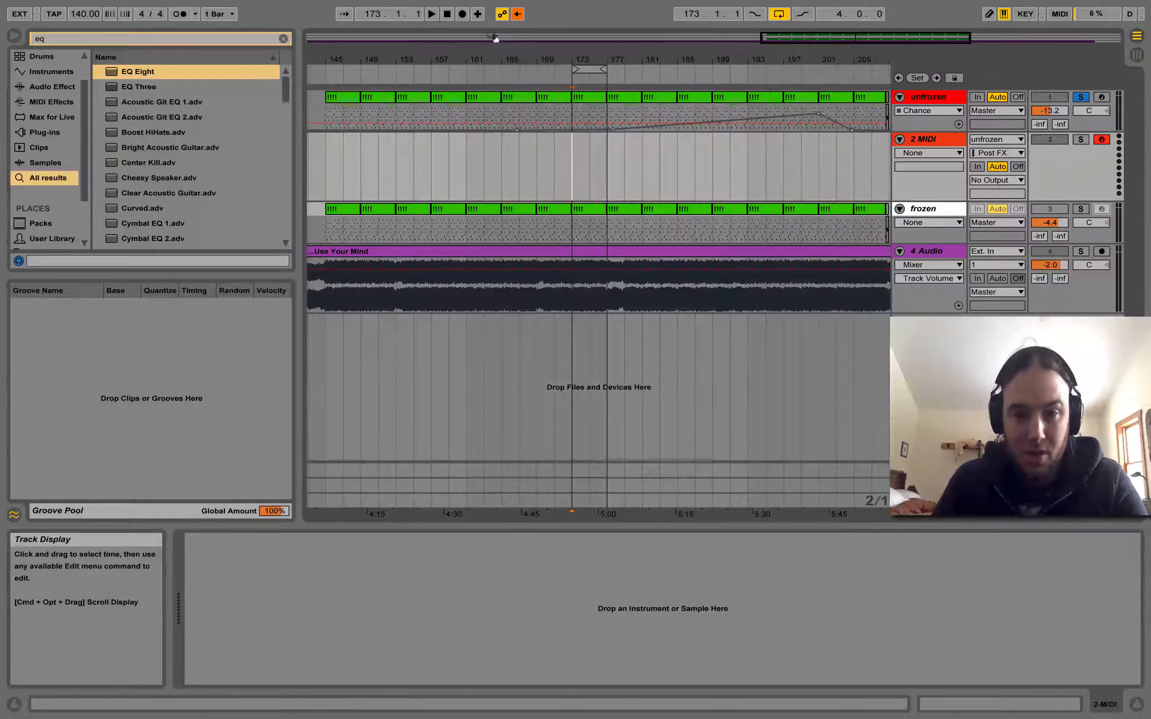
# Reshape the Random device's Chance automation into a rising ramp from bar 173 to bar 177, and re-enable automation
pyautogui.click(928, 97)
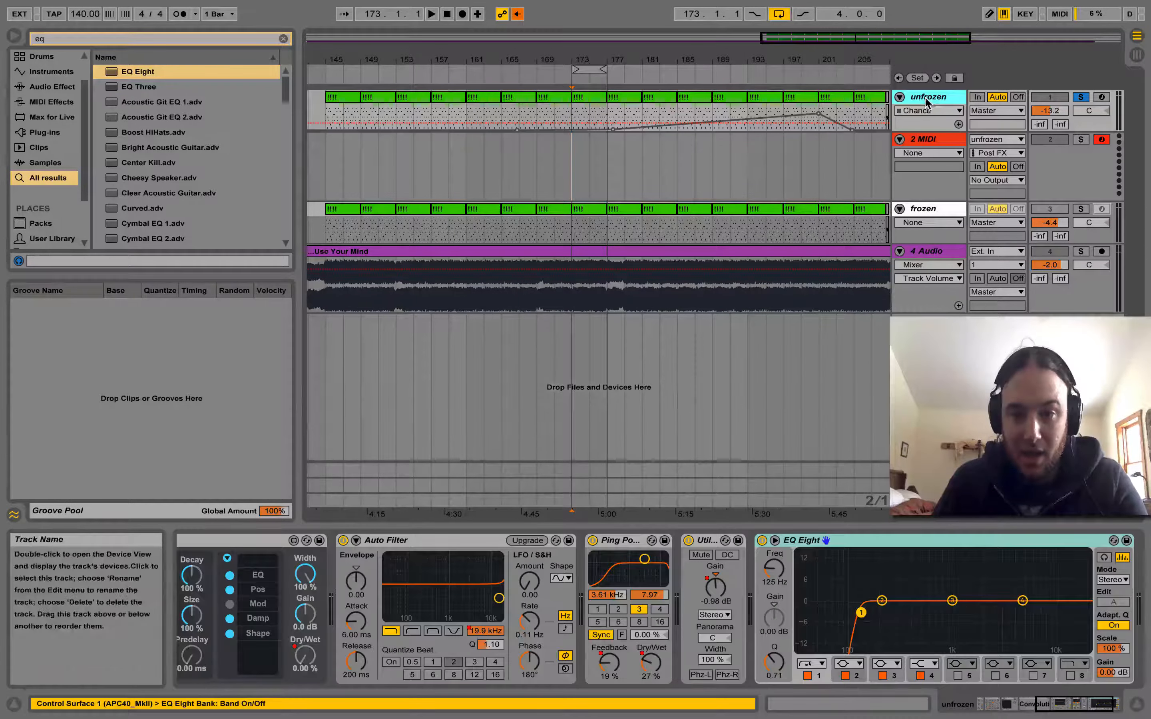
pyautogui.click(990, 712)
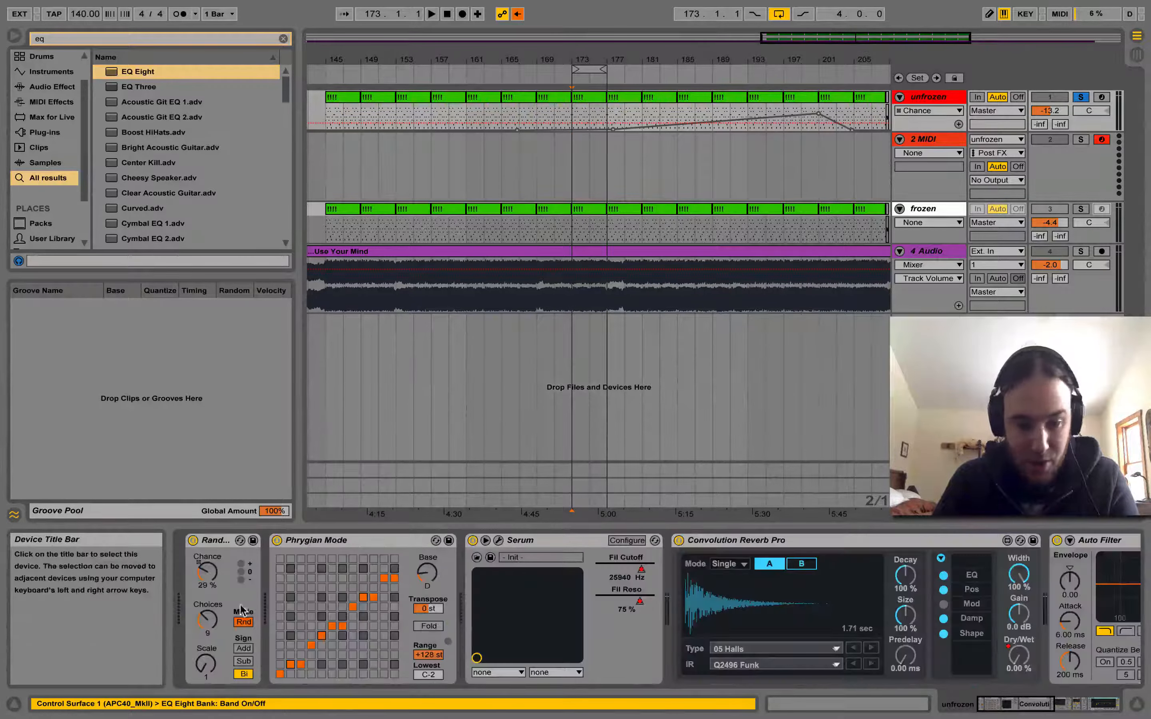
pyautogui.rightClick(210, 575)
pyautogui.click(238, 580)
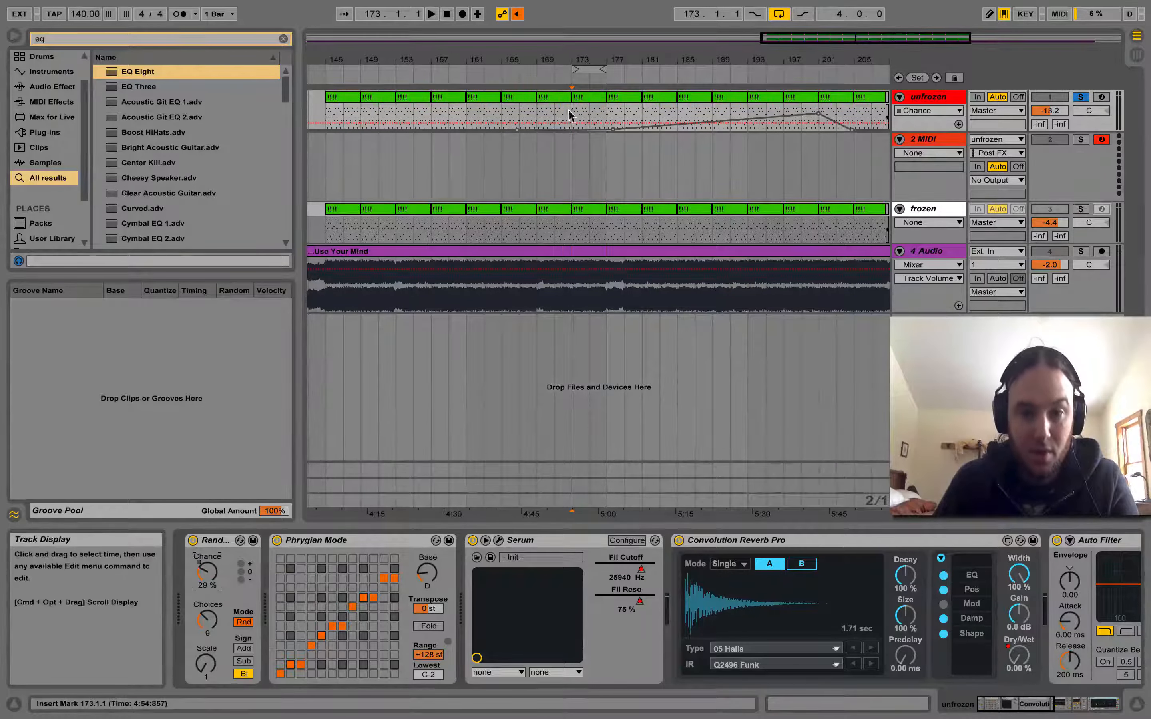
pyautogui.moveTo(571, 115); pyautogui.dragTo(606, 123)
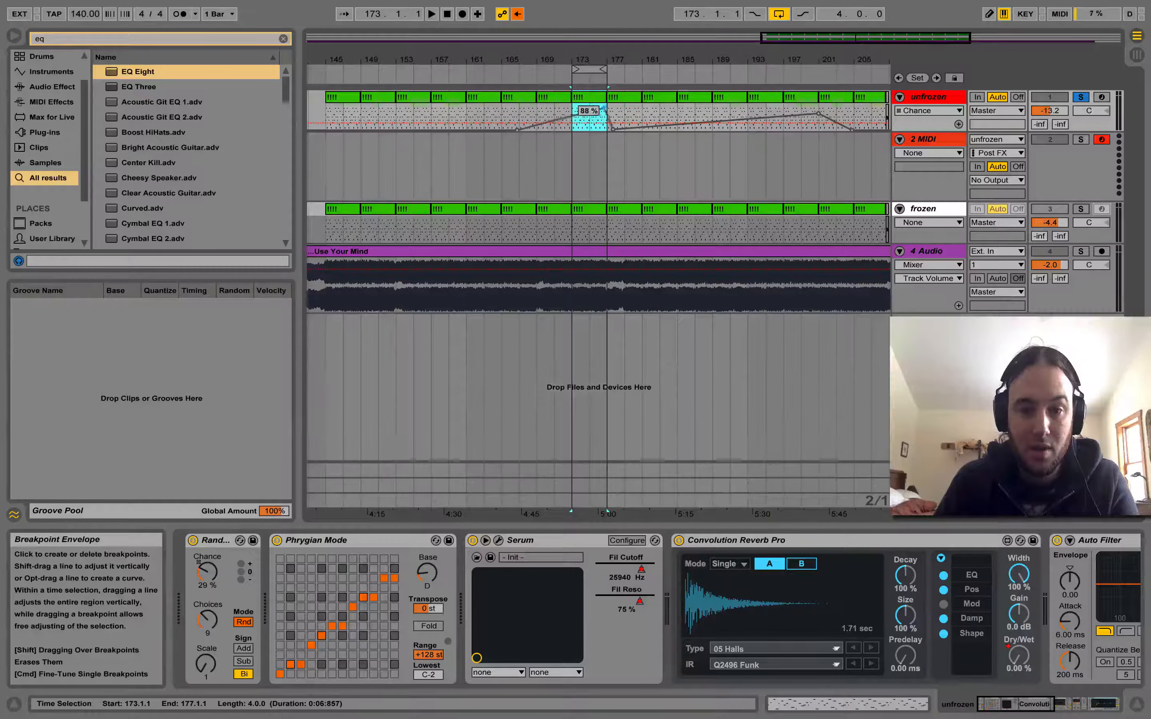
pyautogui.click(589, 111)
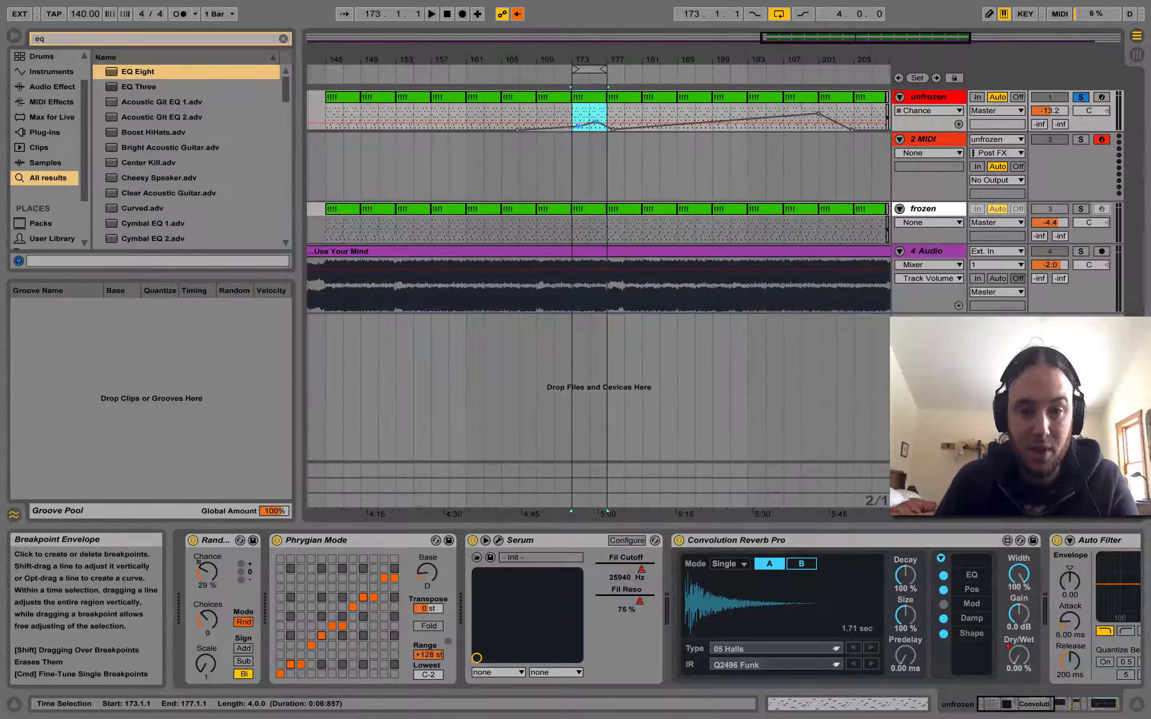
pyautogui.click(581, 115)
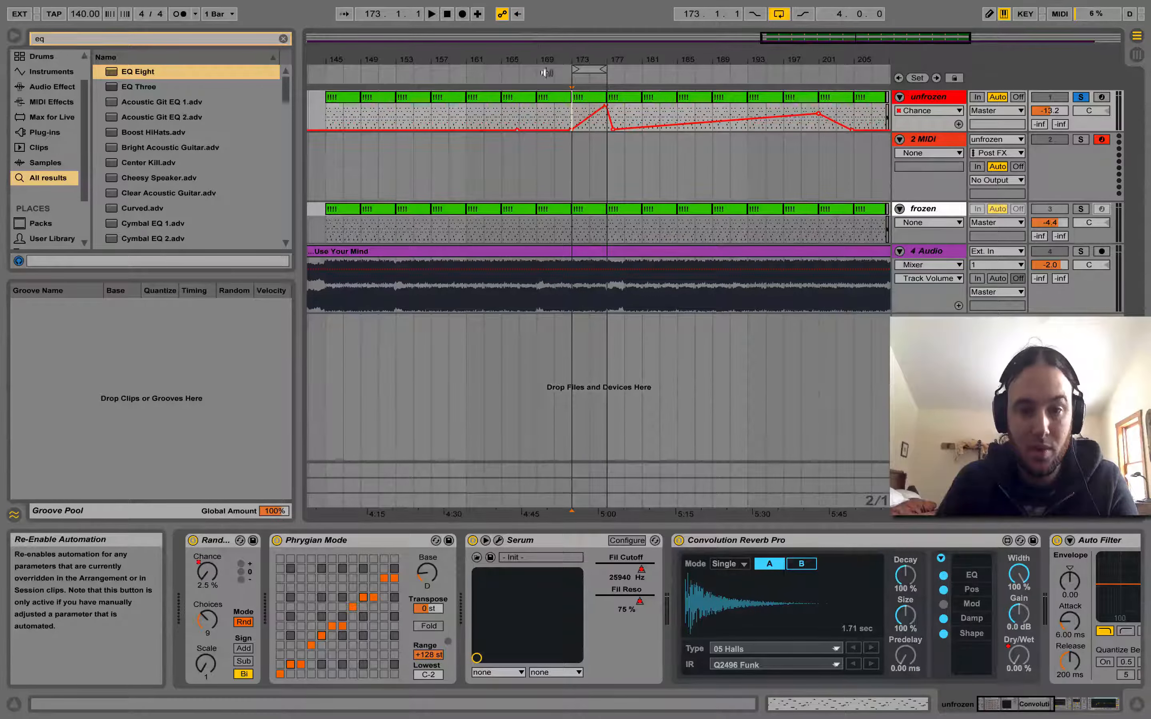
# Solo the armed MIDI track and record several passes of the loop from bar 173 into the arrangement
pyautogui.moveTo(841, 38); pyautogui.dragTo(841, 67)
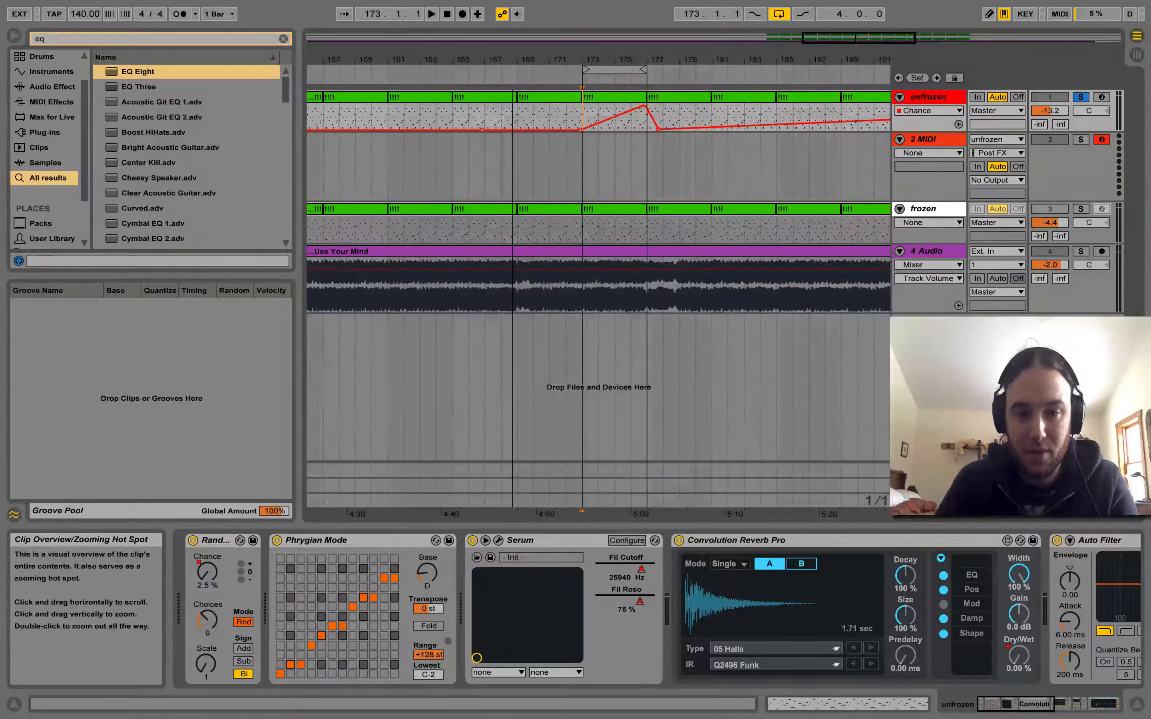
pyautogui.click(588, 172)
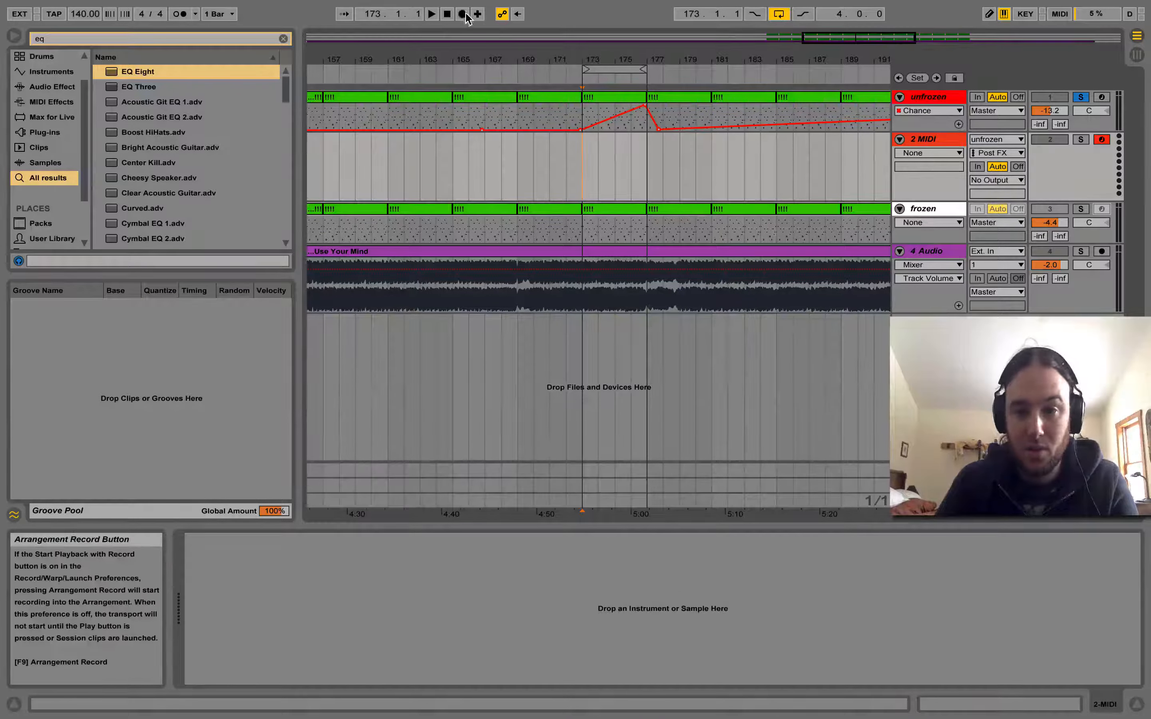
pyautogui.click(1080, 139)
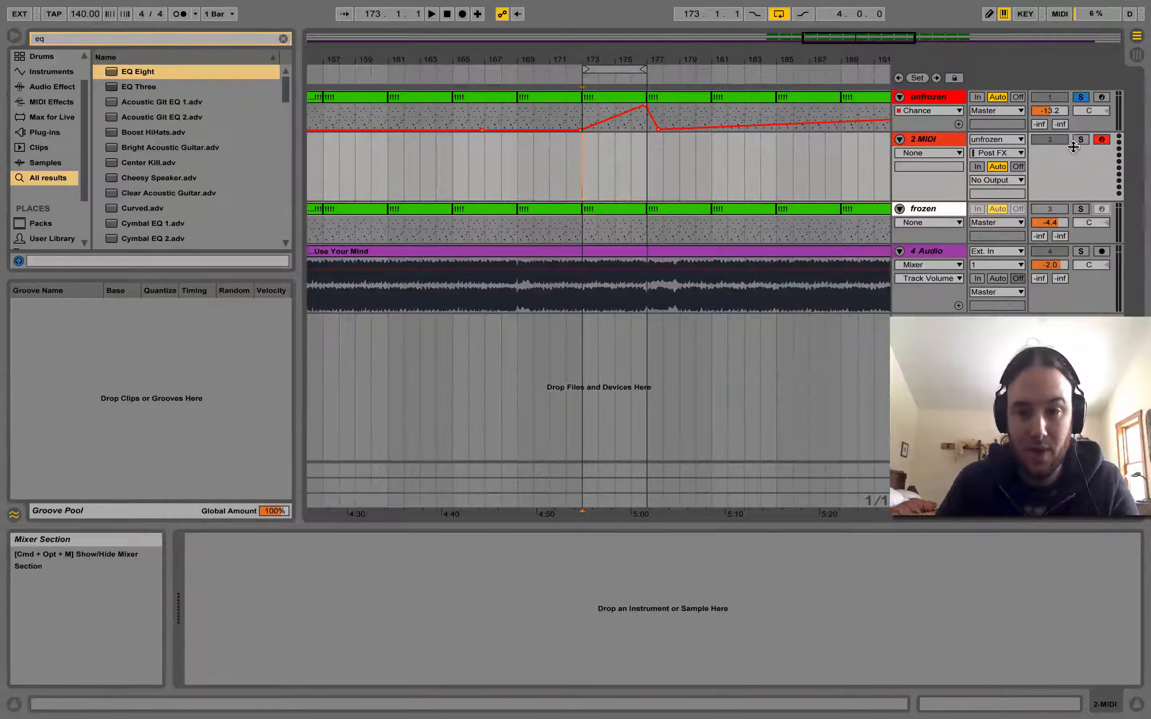
pyautogui.click(463, 15)
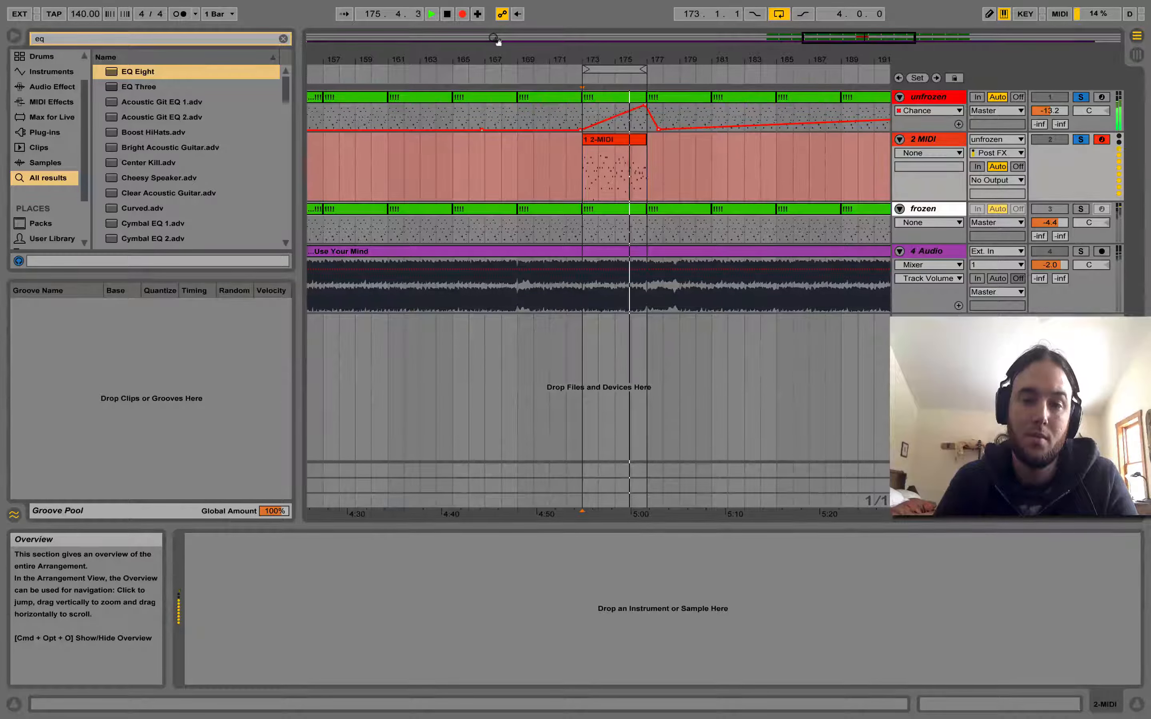
pyautogui.press('space')
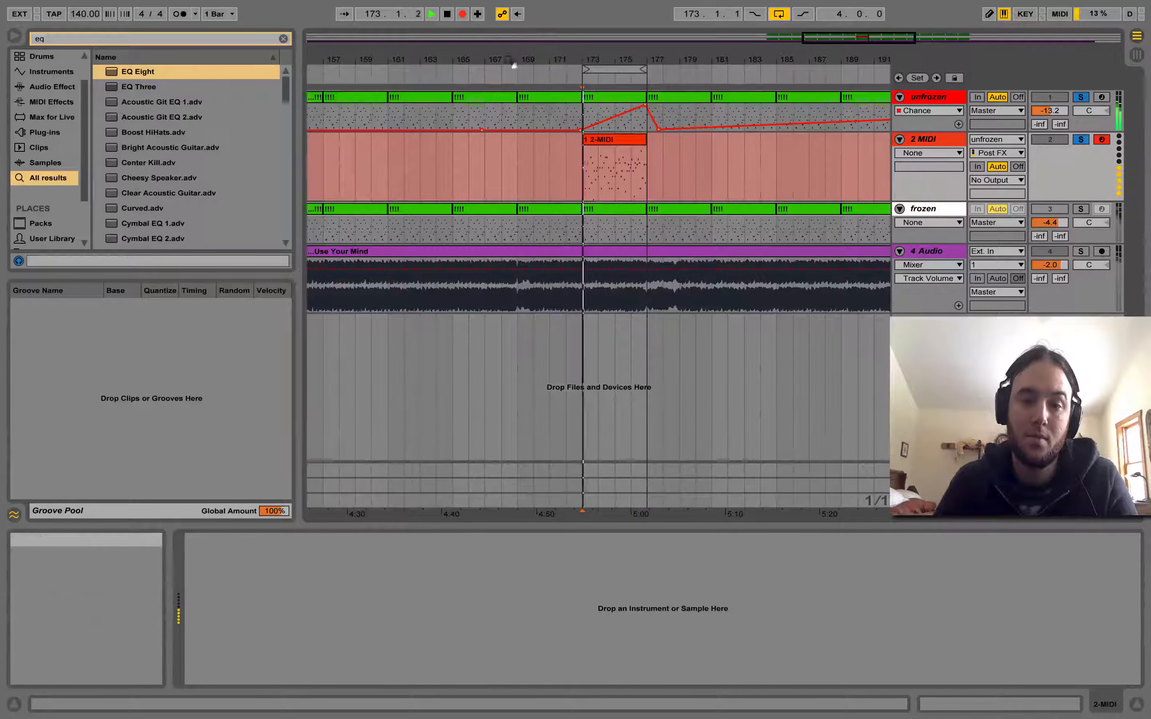
# Extend both ends of the recorded MIDI clip beyond the loop to expose all recorded passes
pyautogui.click(501, 167)
pyautogui.moveTo(649, 142); pyautogui.dragTo(820, 145)
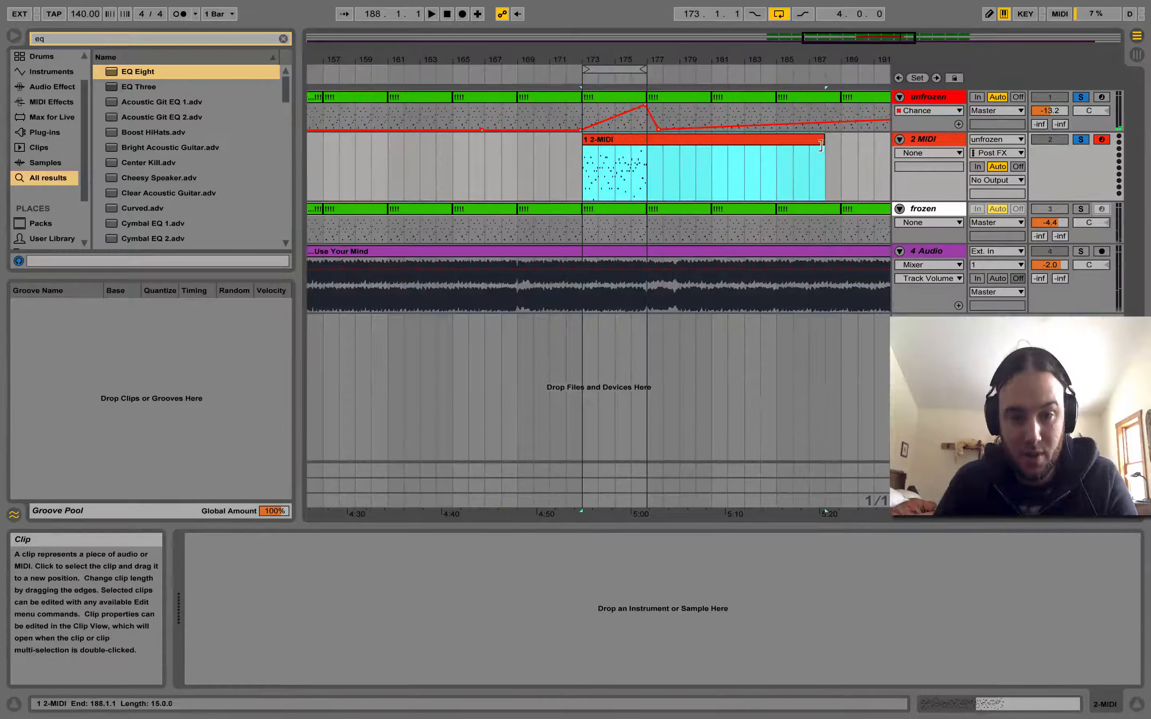
pyautogui.moveTo(586, 143); pyautogui.dragTo(371, 143)
pyautogui.moveTo(480, 142); pyautogui.dragTo(616, 145)
# Split the recorded clip at bars 173, 177 and 181, and open the bar 177 section in the note editor
pyautogui.click(597, 160)
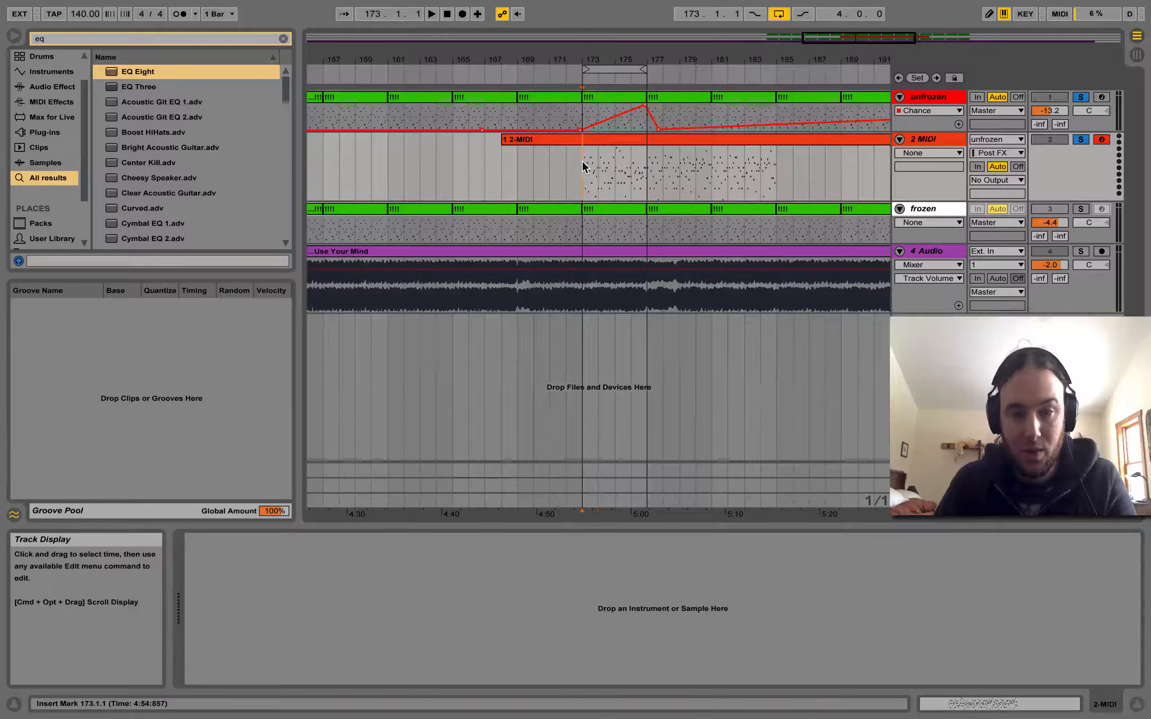
pyautogui.press('super+e')
pyautogui.click(717, 168)
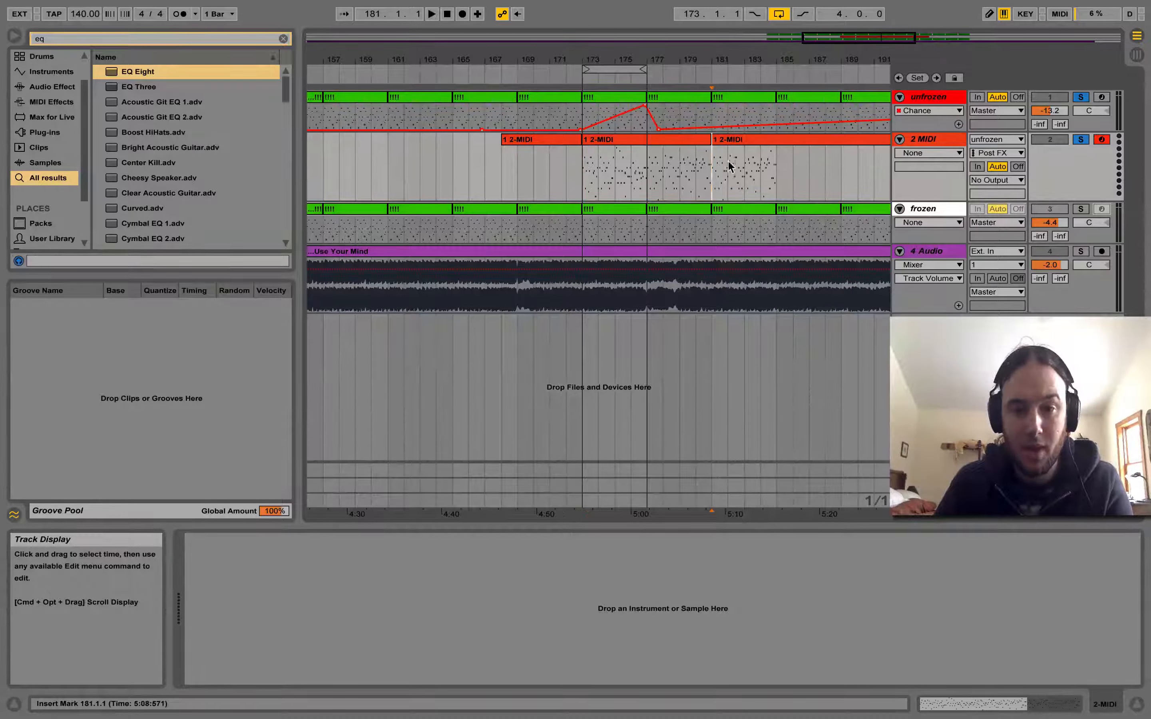
pyautogui.doubleClick(673, 157)
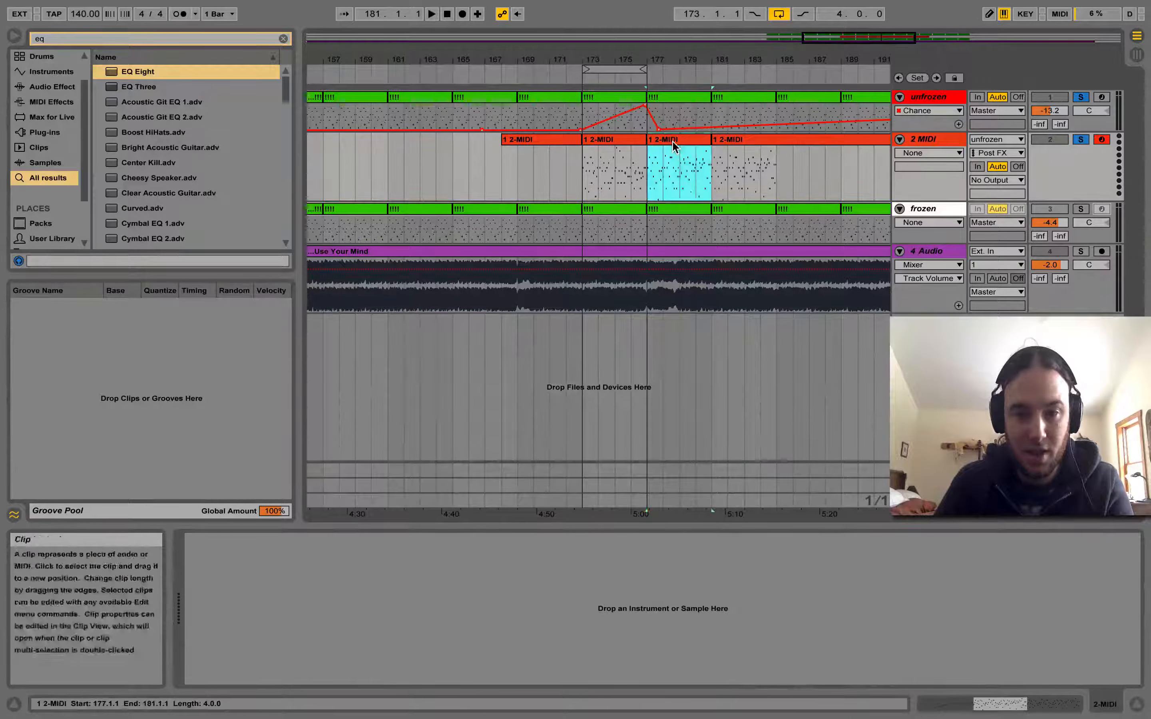
pyautogui.moveTo(785, 347); pyautogui.dragTo(790, 394)
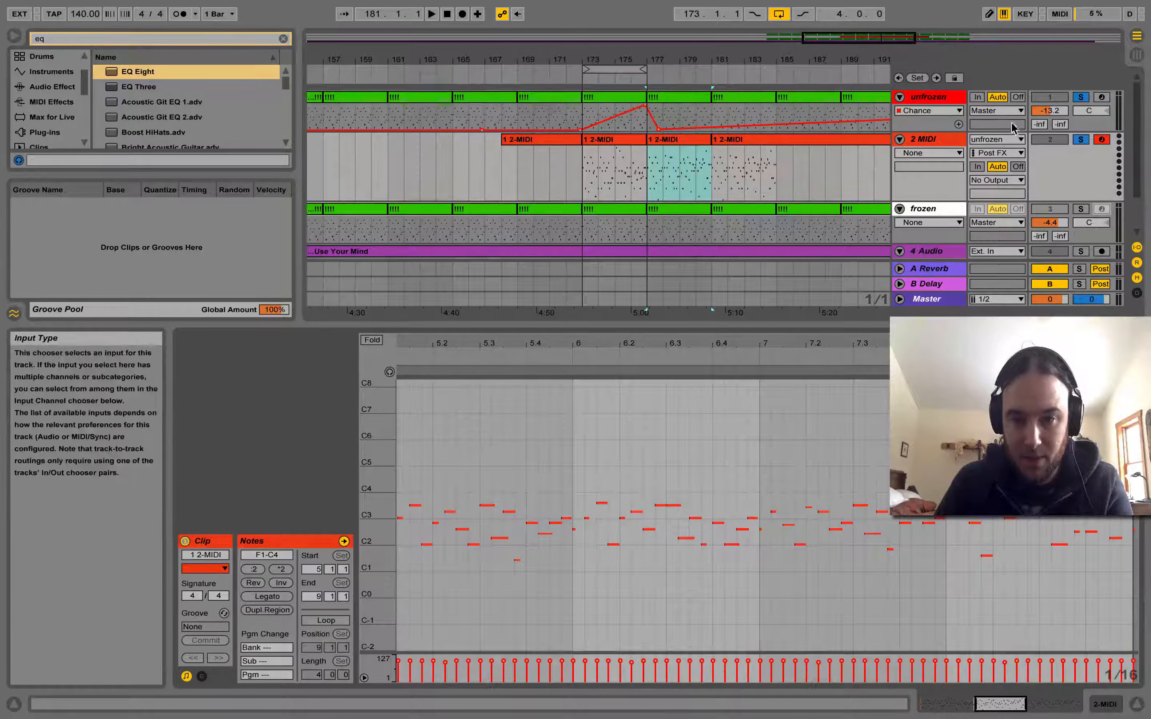
# Deactivate the unfrozen track's Random and Phrygian Mode devices, and copy the recorded section from bars 177–181 to bar 173 of that track
pyautogui.click(960, 98)
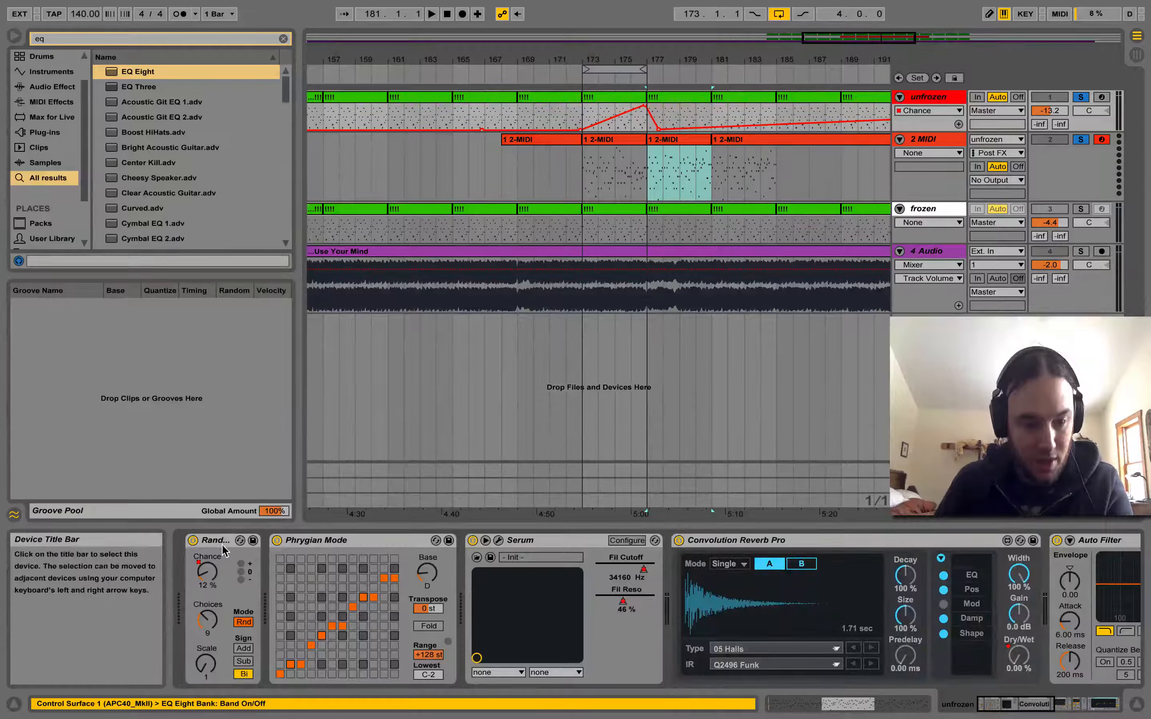
pyautogui.click(193, 540)
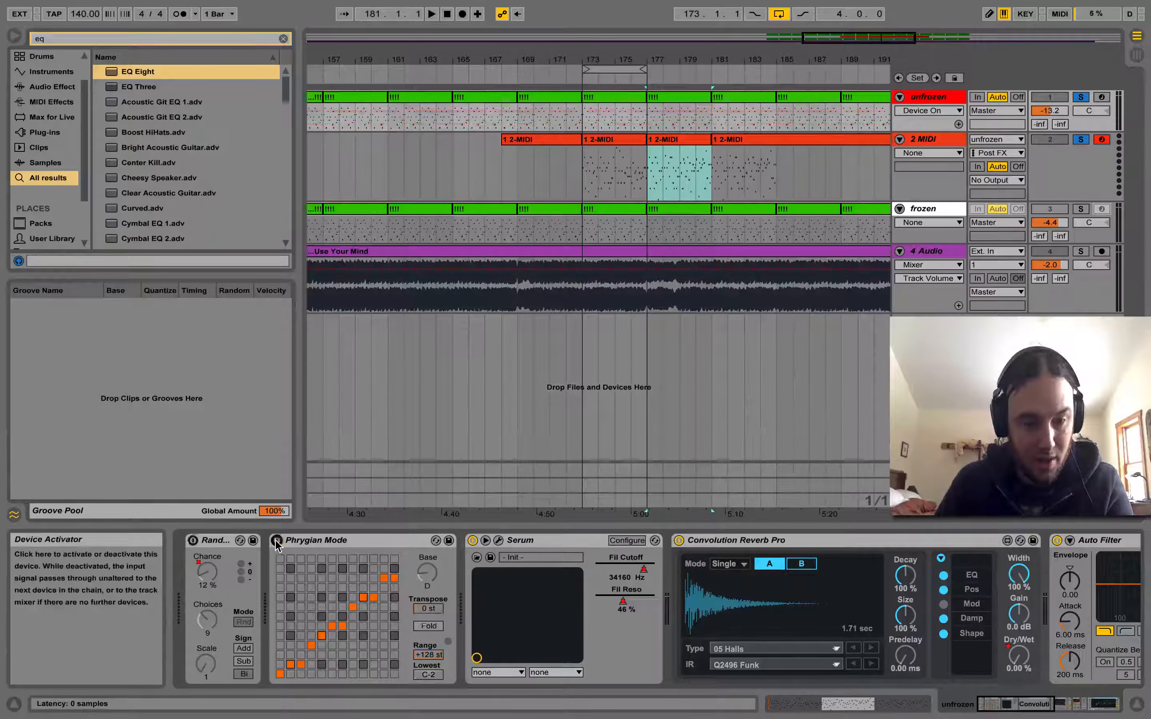
pyautogui.moveTo(649, 171); pyautogui.dragTo(707, 171)
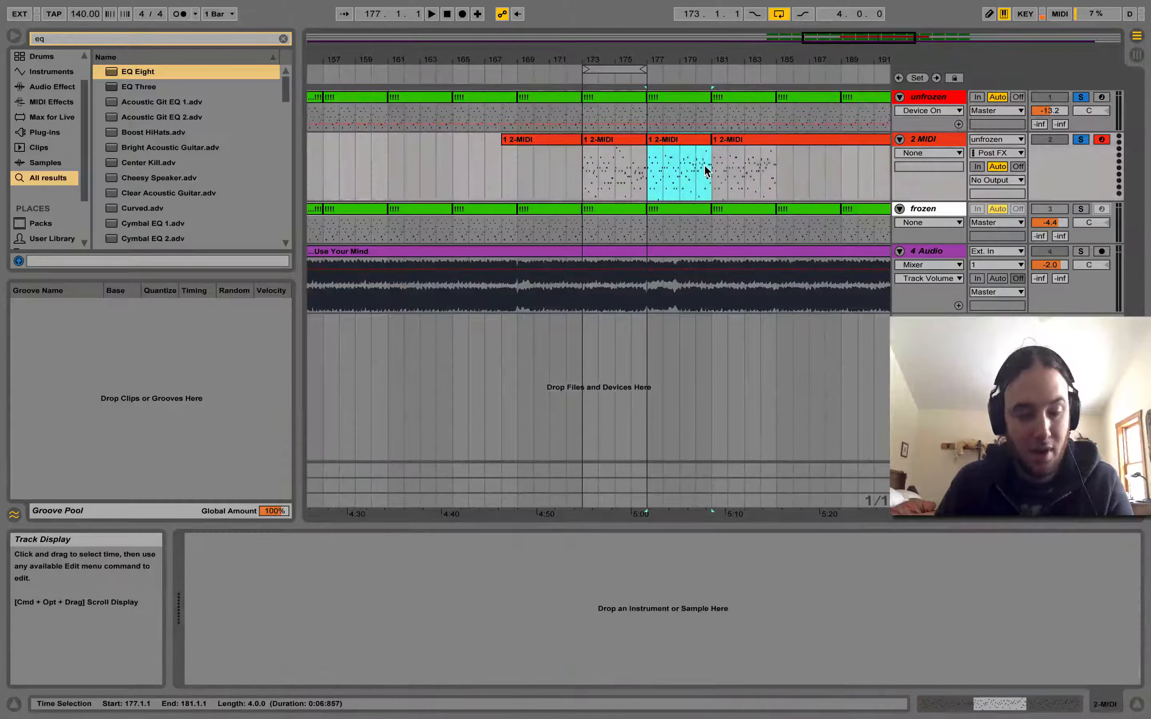
pyautogui.click(582, 120)
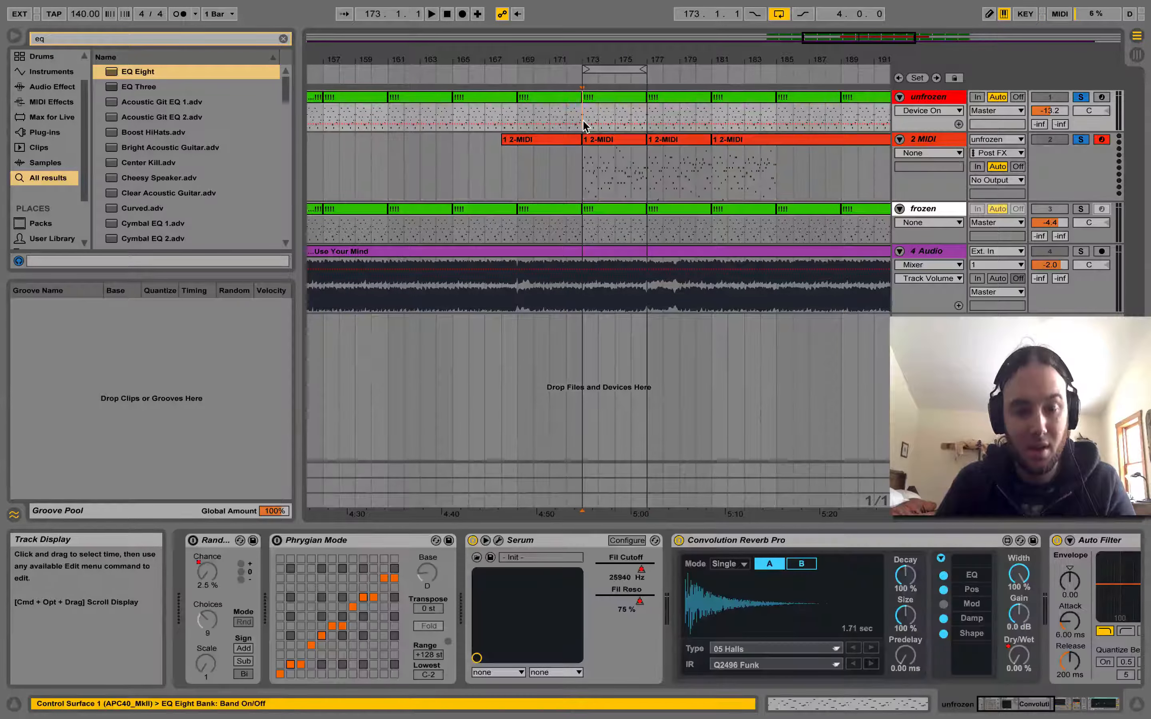
pyautogui.press('super+v')
# Listen to the pasted clip with its notes folded in the editor and inspect the adjacent F#3 notes
pyautogui.hotkey('shift', 'Tab')
pyautogui.press('space')
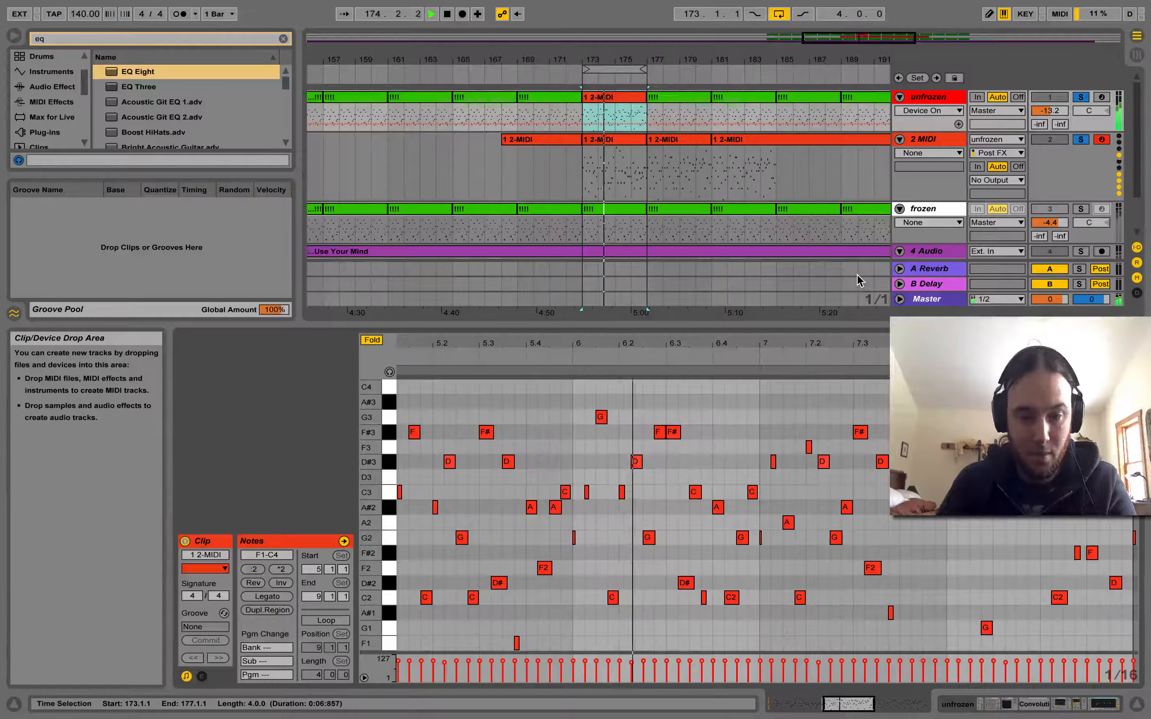
pyautogui.press('space')
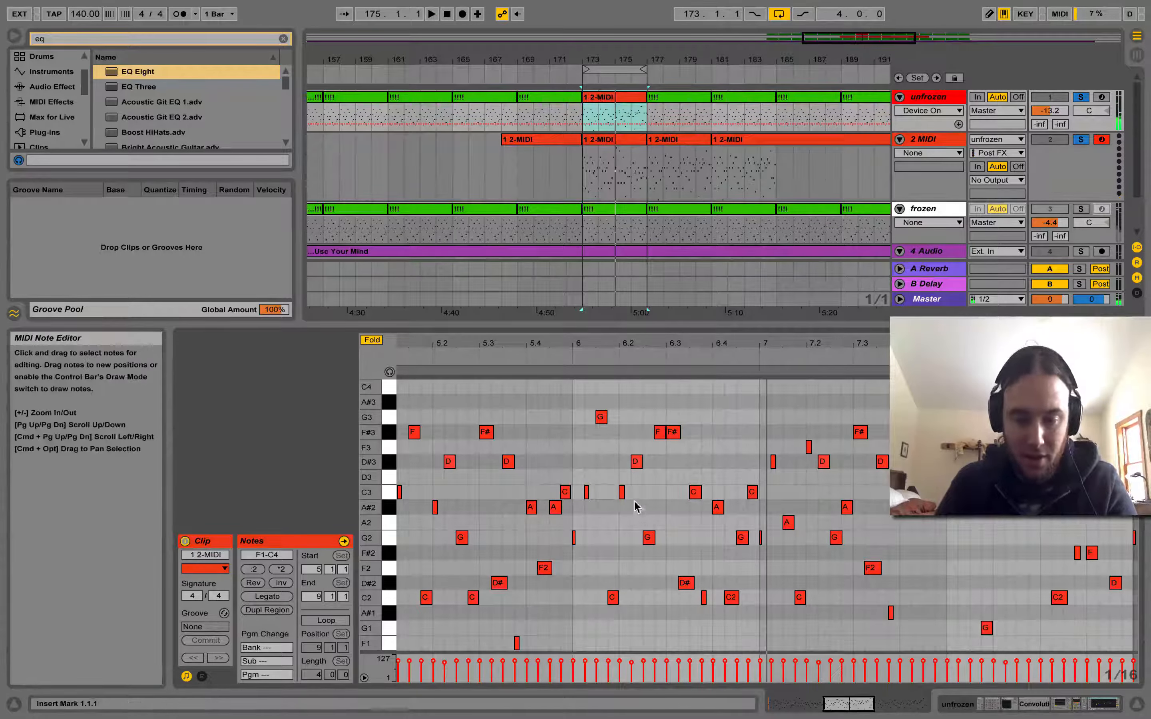
pyautogui.moveTo(642, 424); pyautogui.dragTo(686, 445)
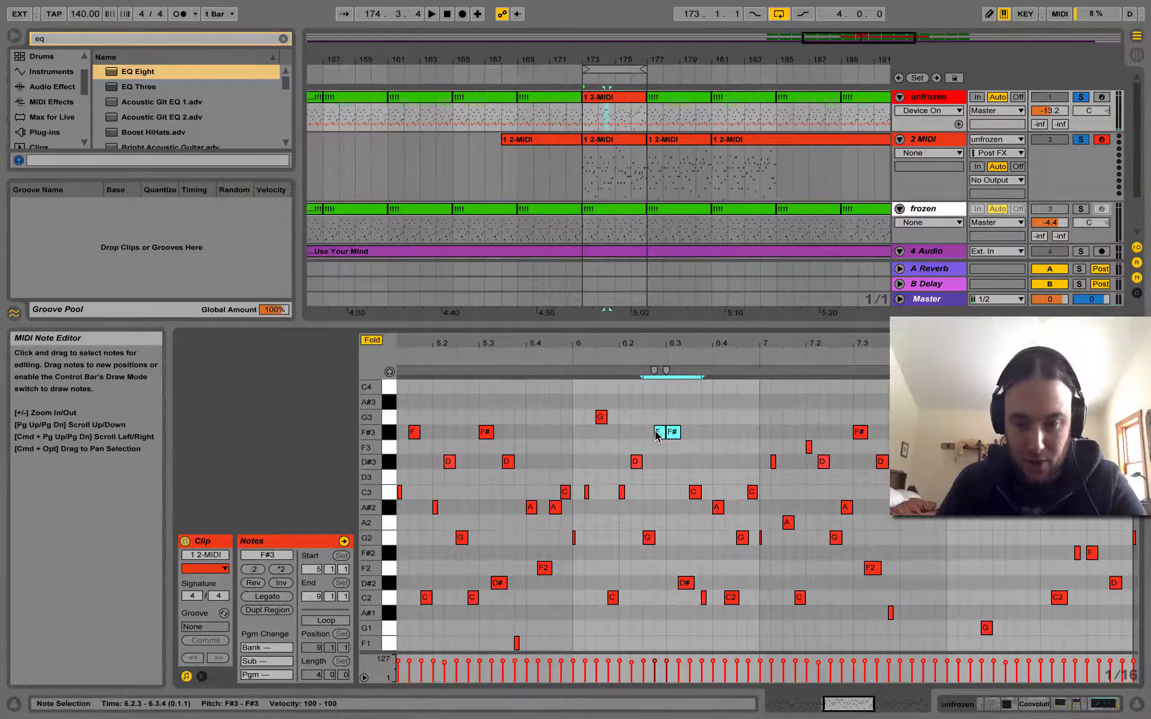
pyautogui.click(770, 447)
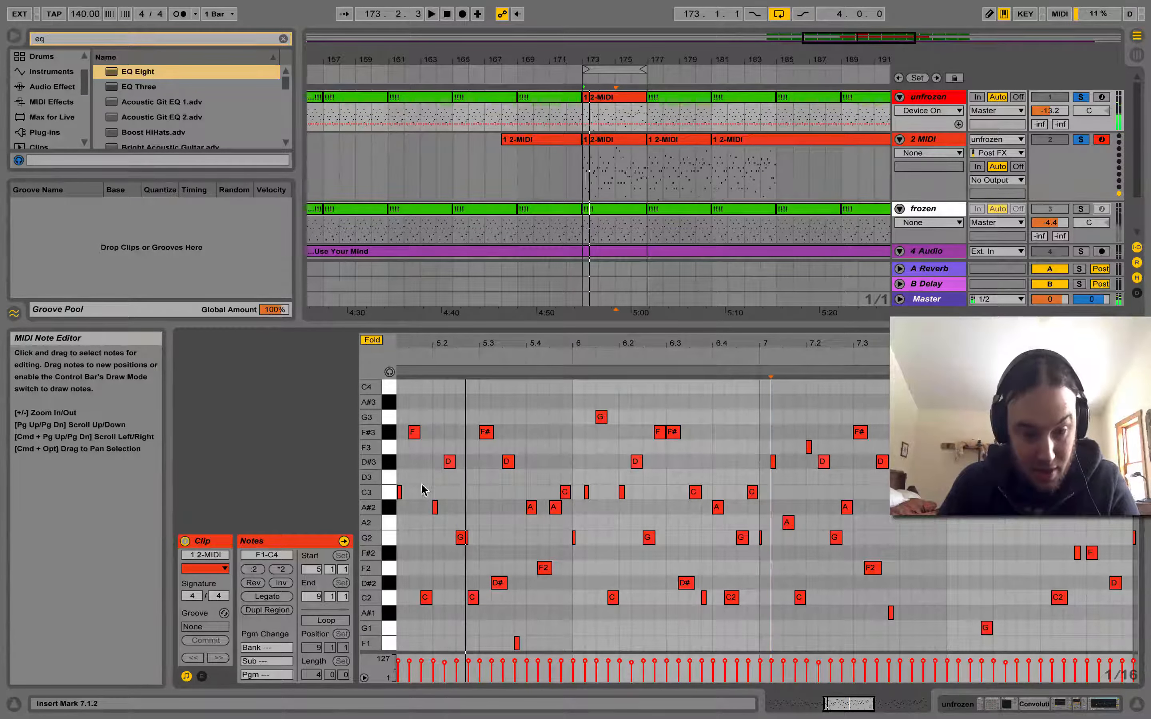
# Replace the D#3 note after beat 5.2 with a longer A#2, remove the F1 note, and lengthen the D#3 after beat 5.3
pyautogui.moveTo(423, 495); pyautogui.dragTo(454, 506)
pyautogui.press('Delete')
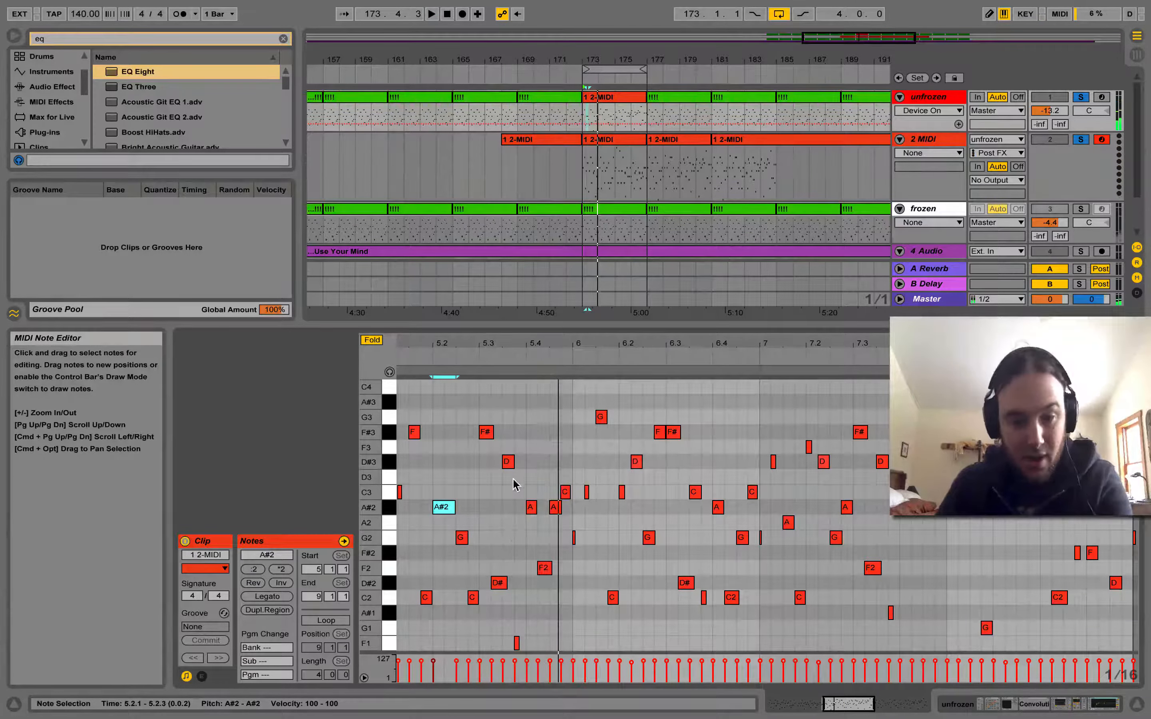
pyautogui.click(530, 507)
pyautogui.click(516, 643)
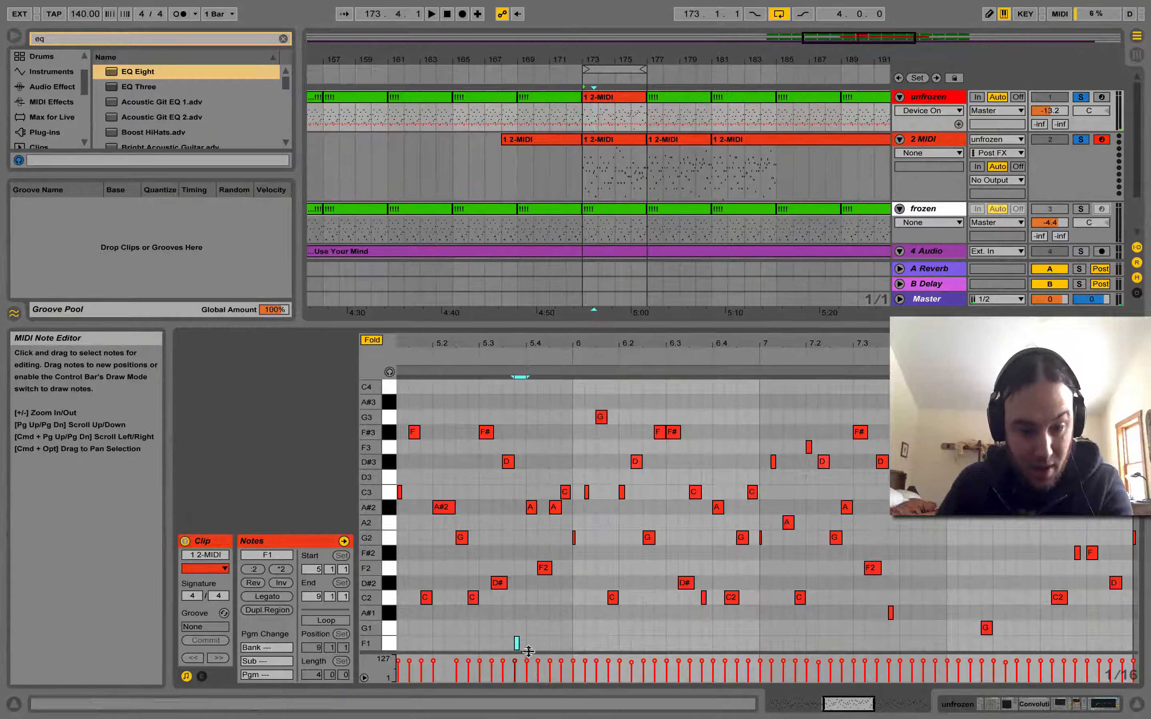
pyautogui.click(513, 462)
pyautogui.press('space')
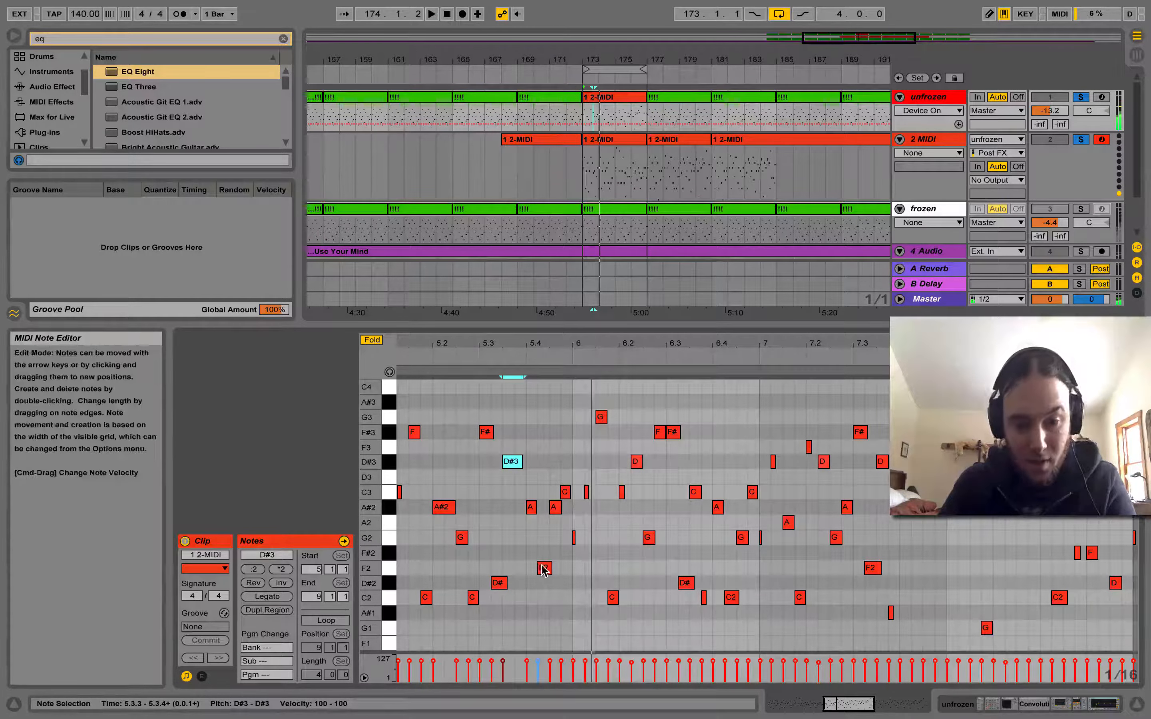
# Remove the F2 note near beat 5.4 and extend the preceding A#2 over the following A#2 note
pyautogui.press('space')
pyautogui.click(532, 507)
pyautogui.moveTo(550, 512); pyautogui.dragTo(560, 508)
# Loop the edited clip for one bar starting at bar 5 and play it back
pyautogui.click(326, 620)
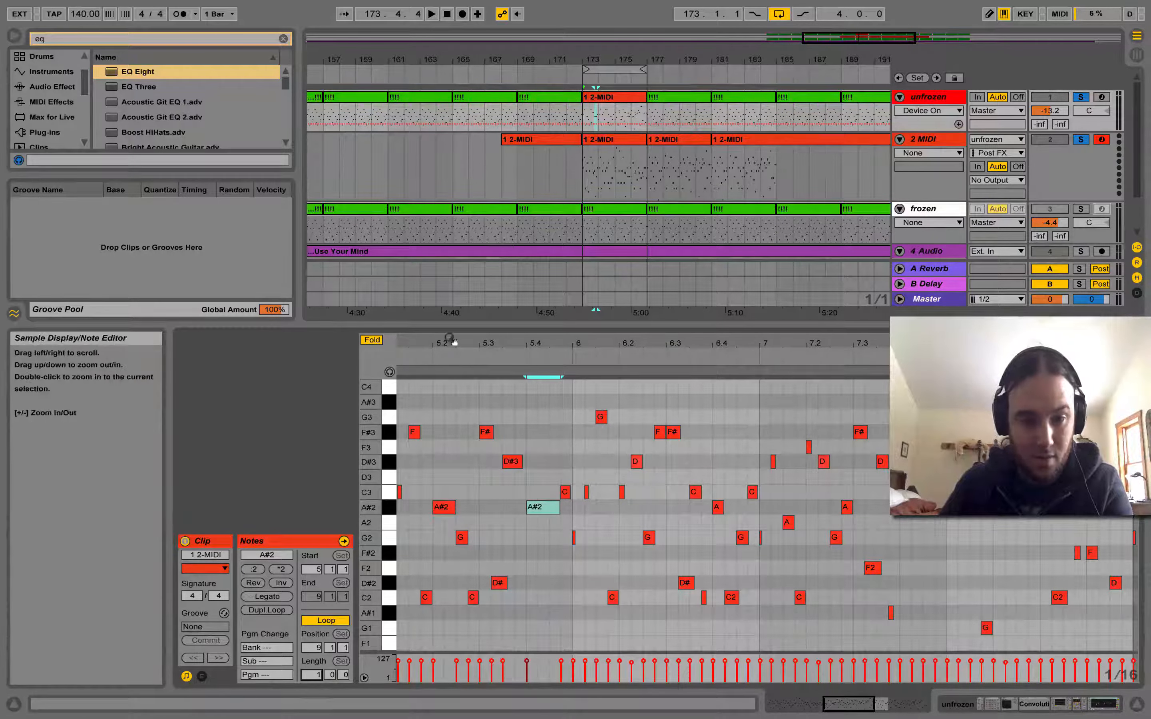
pyautogui.moveTo(603, 362); pyautogui.dragTo(603, 347)
pyautogui.moveTo(873, 350); pyautogui.dragTo(585, 360)
pyautogui.press('space')
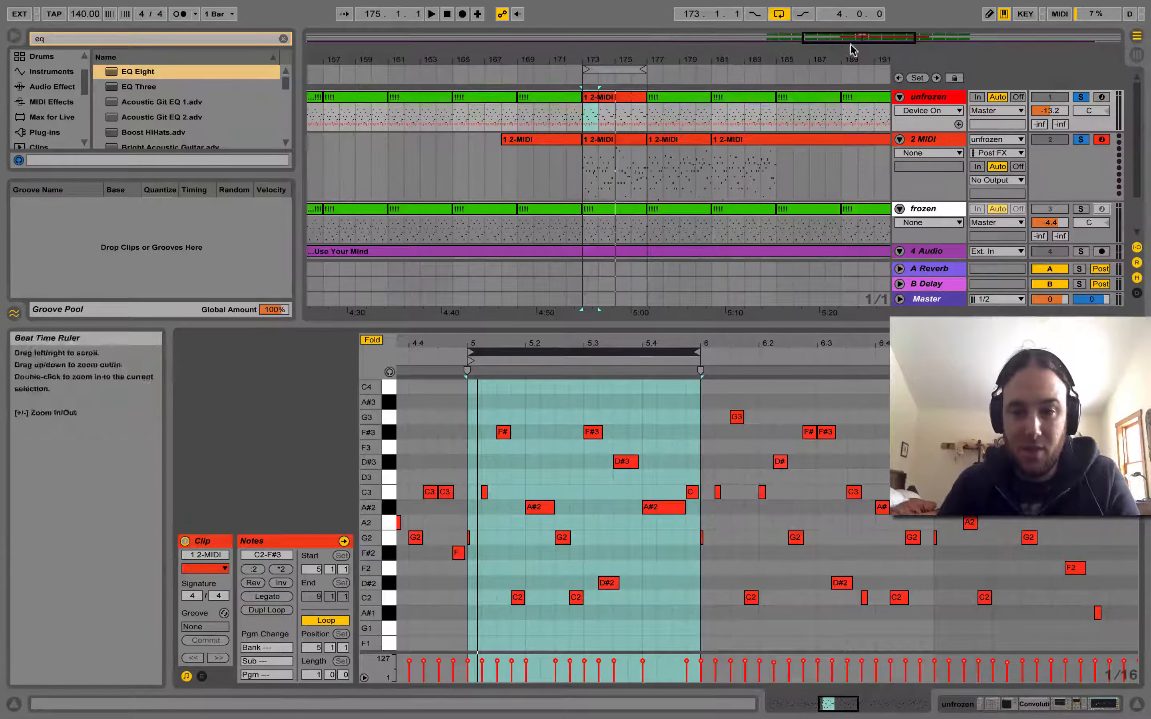
# Review the run of clips on the unfrozen track from bar 145 to bar 209 in the arrangement
pyautogui.moveTo(852, 54); pyautogui.dragTo(788, 57)
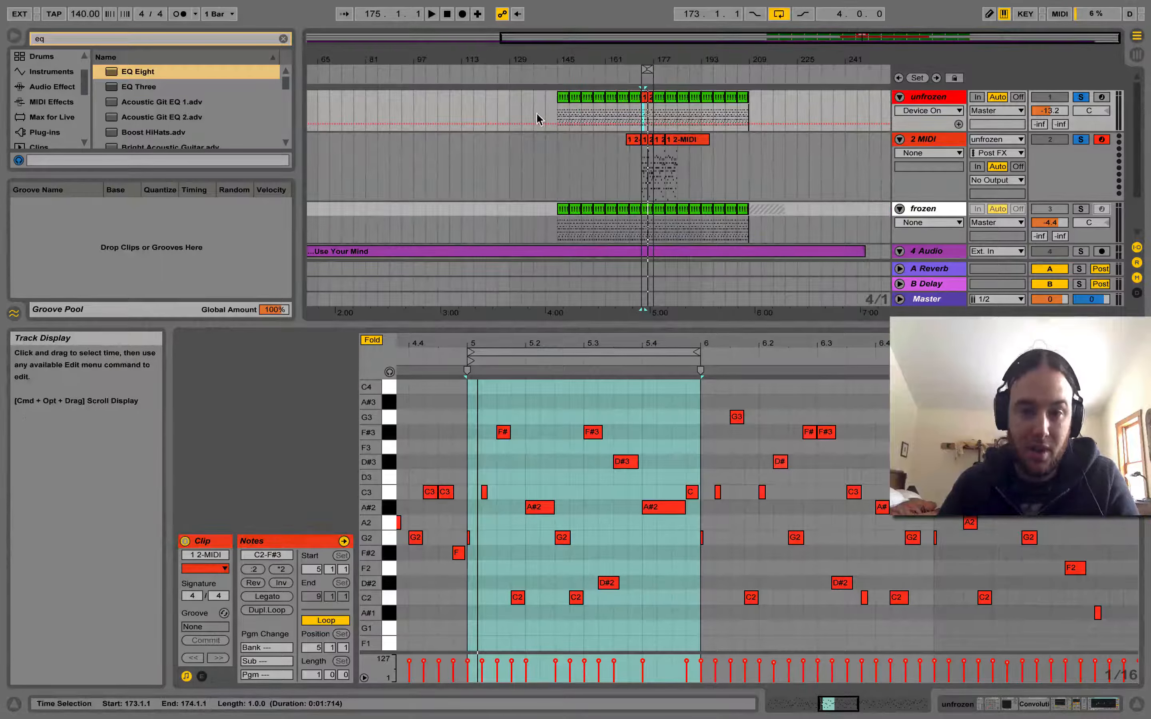
pyautogui.moveTo(555, 113); pyautogui.dragTo(740, 108)
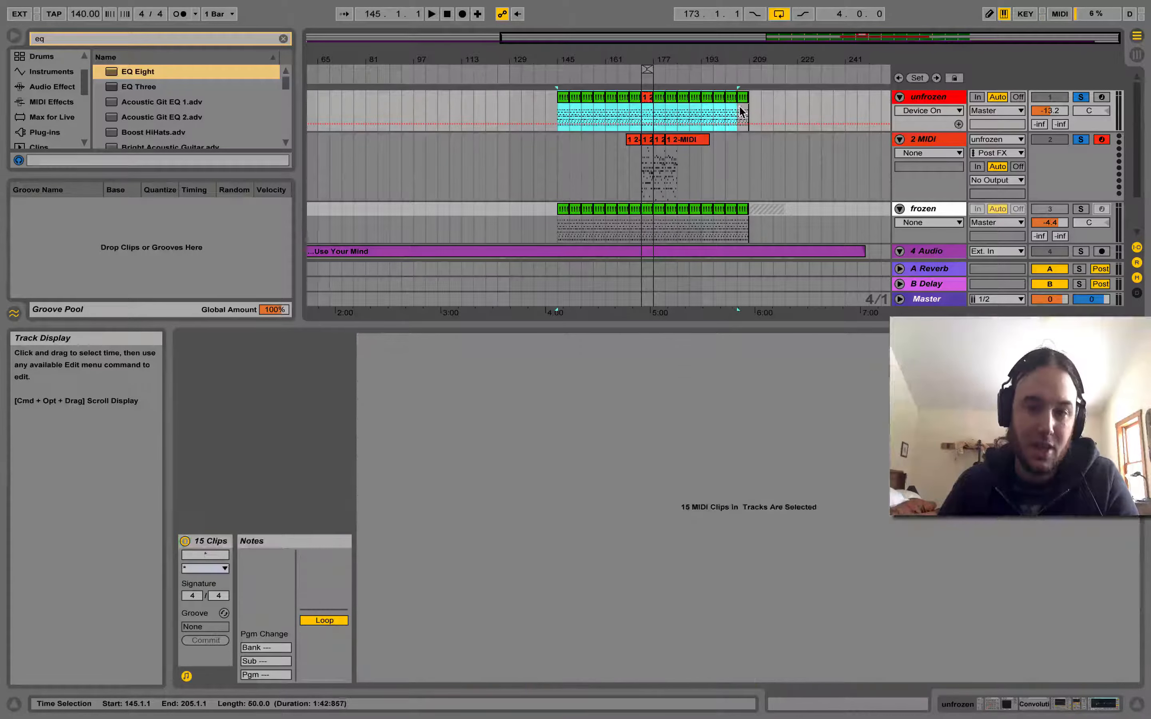
pyautogui.click(744, 114)
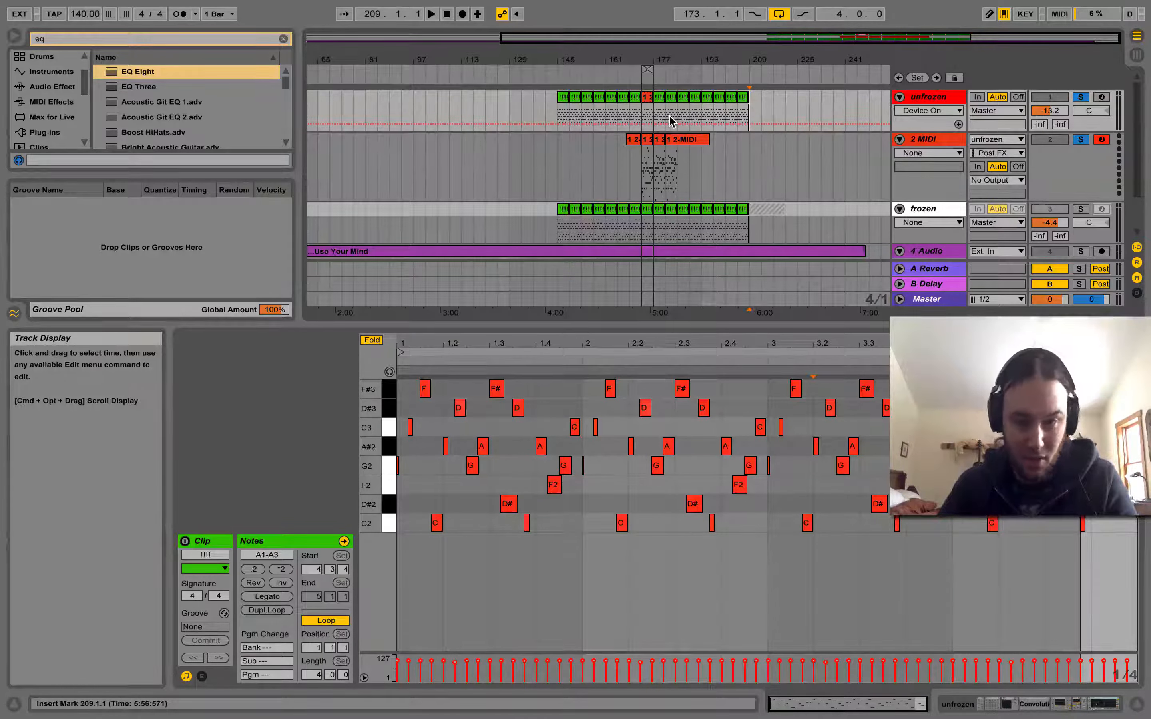
pyautogui.scroll(-2, 723, 149)
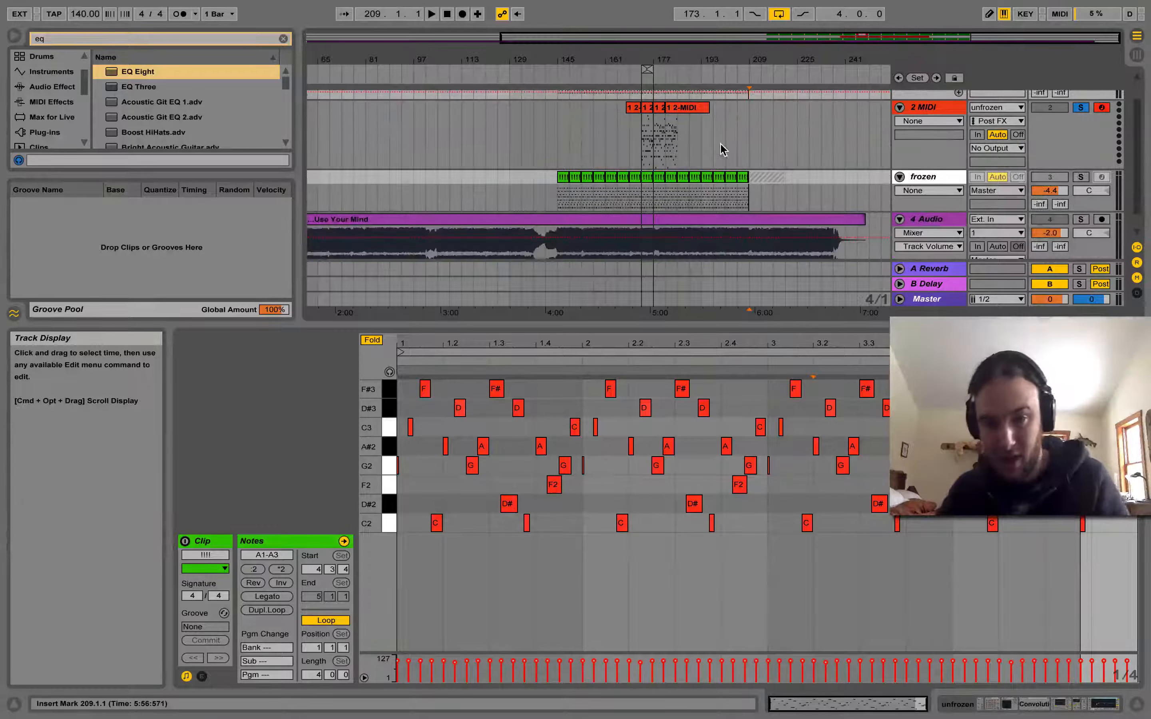
# Solo the frozen track and inspect its device chain and its clip at bar 173
pyautogui.click(1081, 177)
pyautogui.click(939, 177)
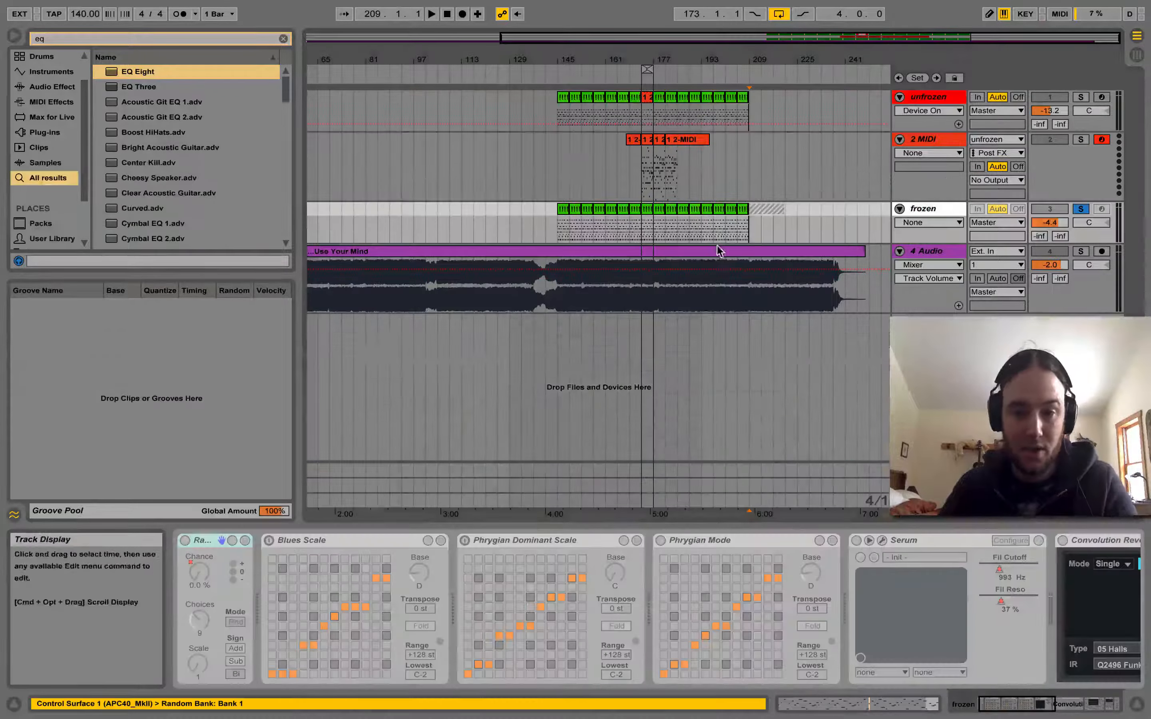
pyautogui.click(645, 234)
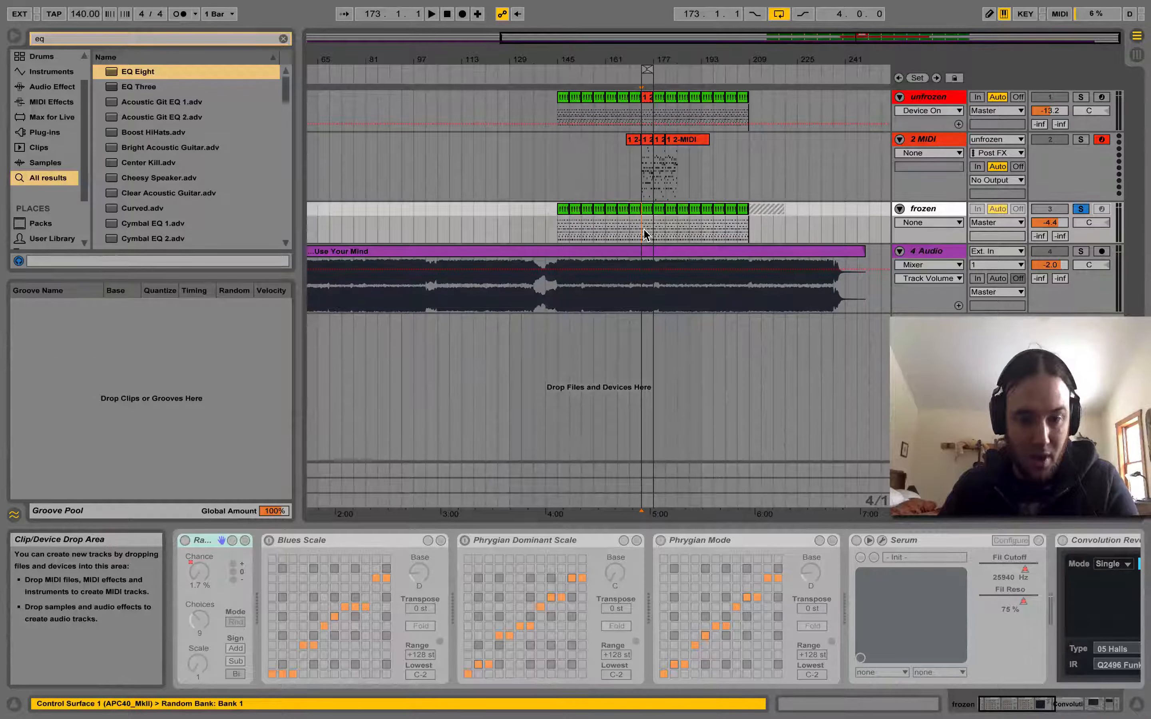
pyautogui.click(649, 212)
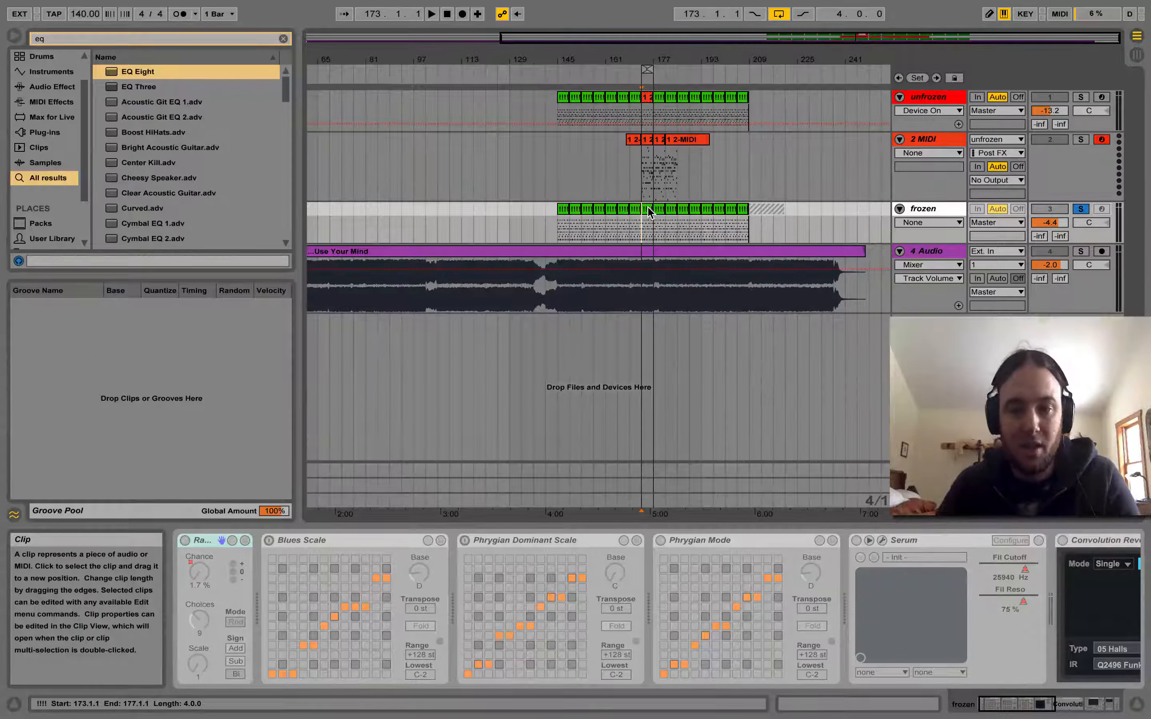
# Solo the unfrozen track and switch on its Random and Phrygian Mode devices
pyautogui.click(920, 97)
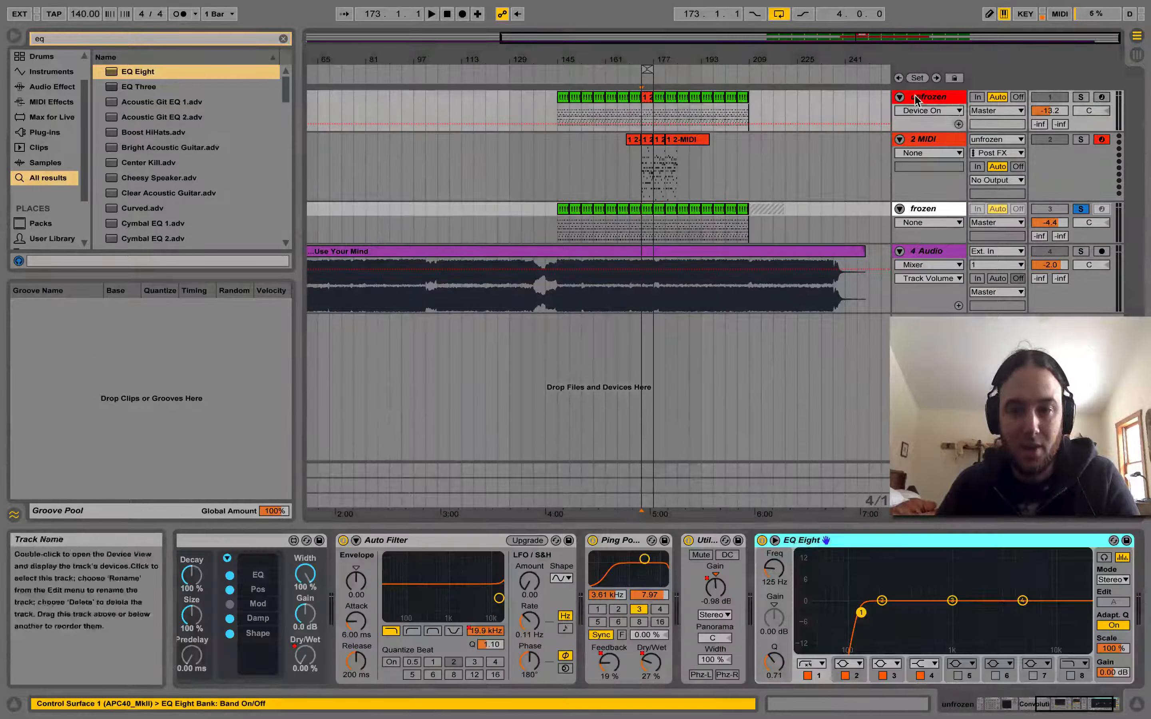
pyautogui.click(1077, 98)
pyautogui.moveTo(1041, 703); pyautogui.dragTo(959, 699)
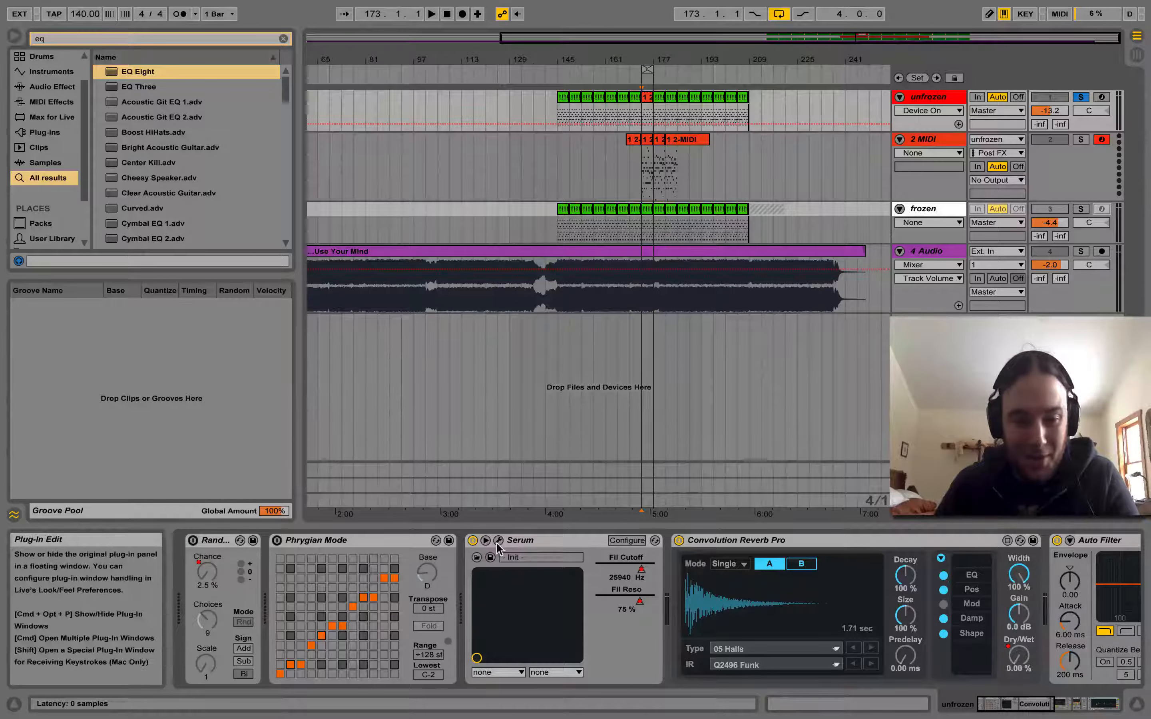
pyautogui.click(277, 540)
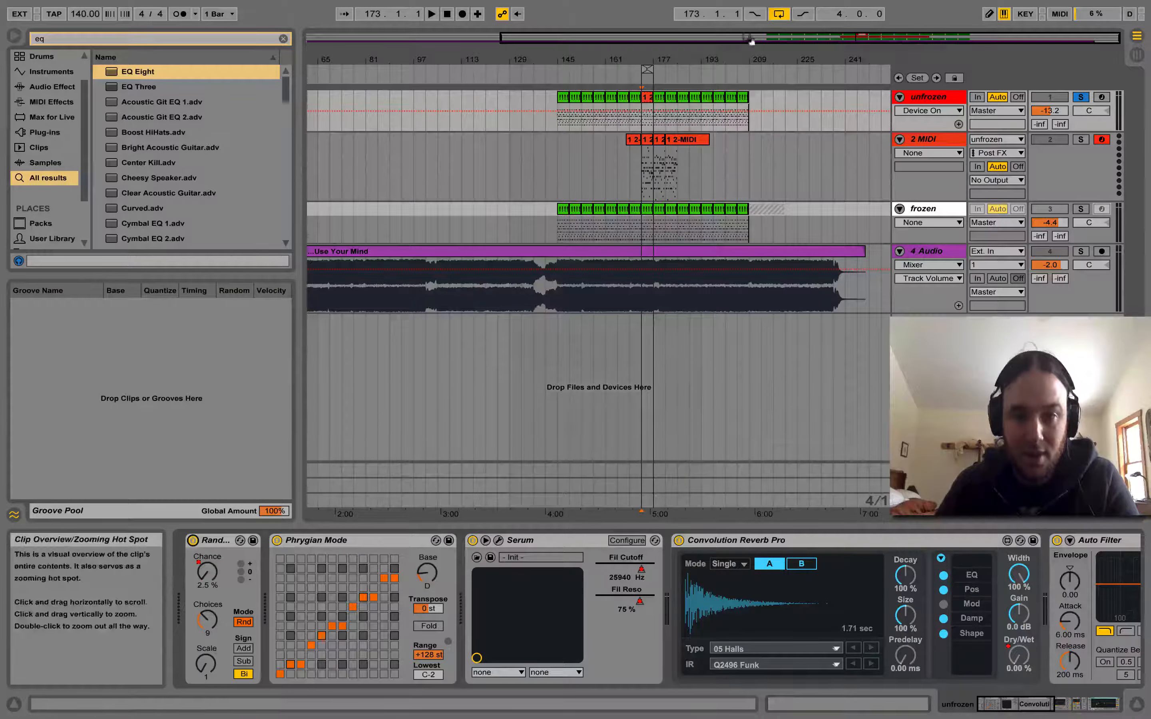
# Loop the unfrozen track's clip from bar 161 to bar 165 and play it back
pyautogui.moveTo(750, 39); pyautogui.dragTo(746, 333)
pyautogui.click(696, 97)
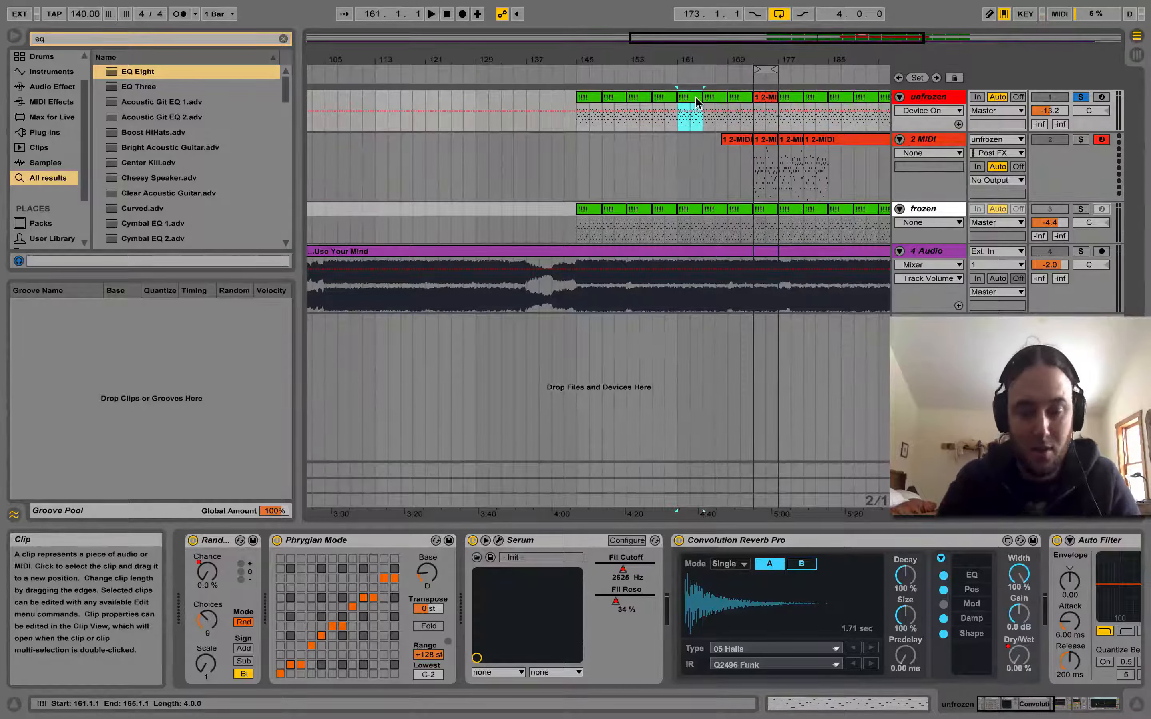
pyautogui.hotkey('ctrl', 'l')
pyautogui.press('space')
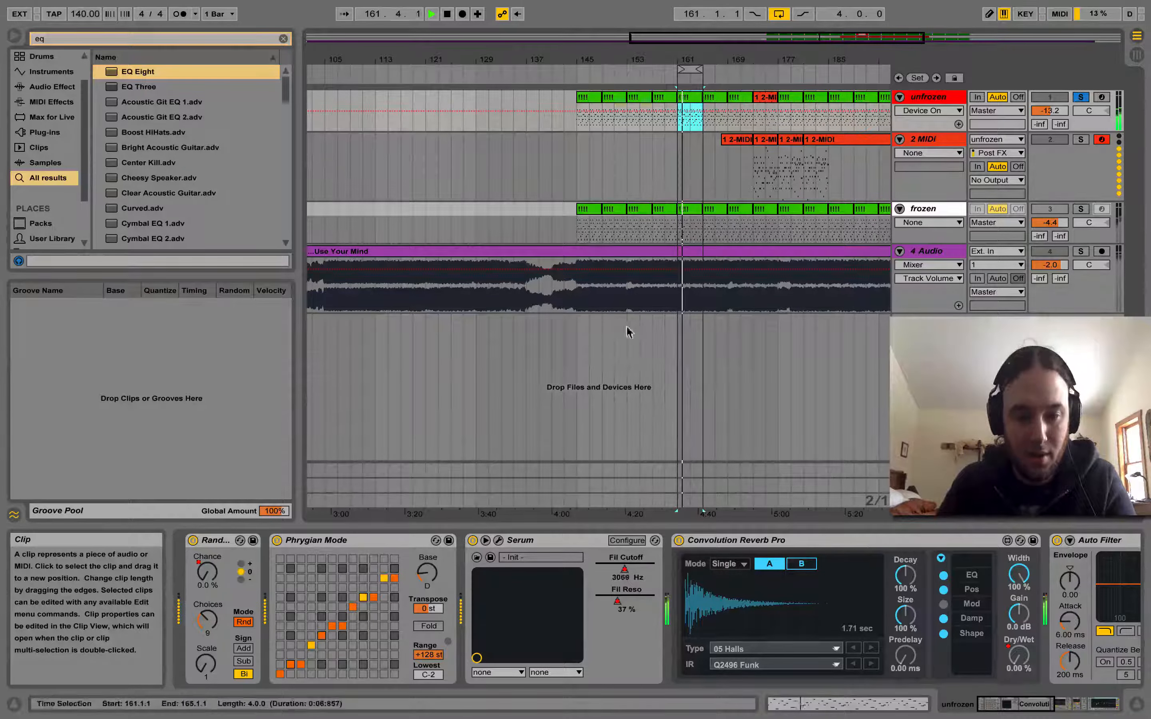
pyautogui.press('space')
# Open the unfrozen track's Serum plug-in, remove oscillator B from the filter, and play the loop
pyautogui.click(499, 541)
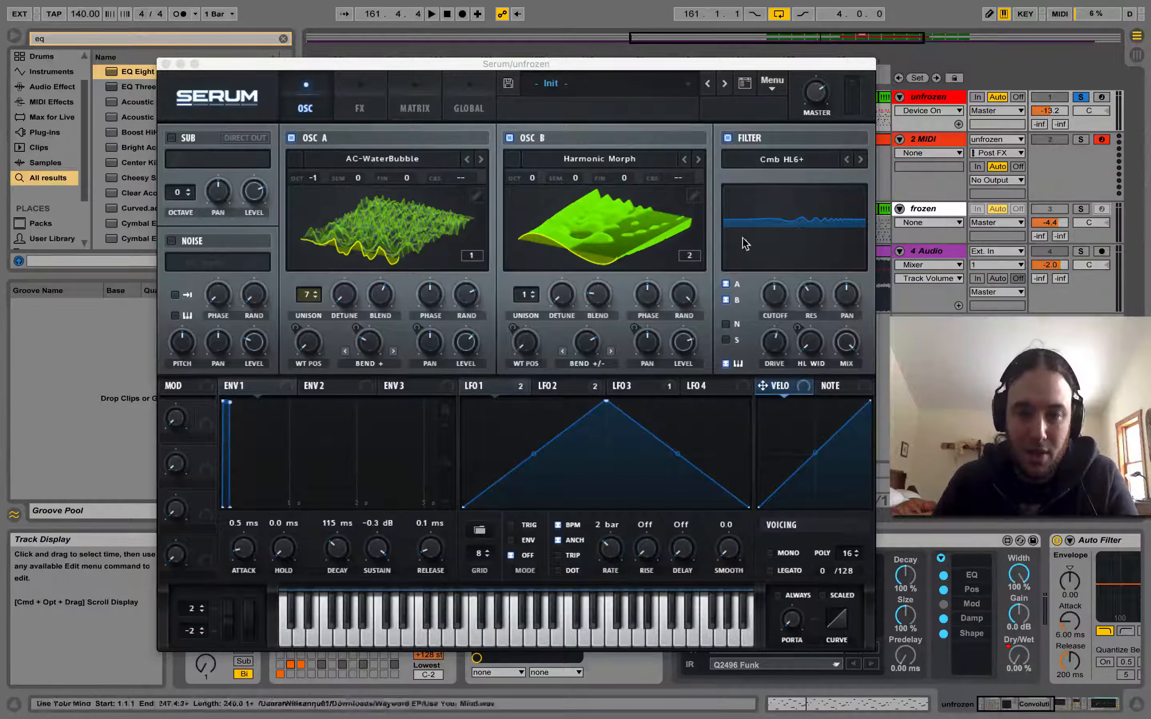
pyautogui.click(726, 300)
pyautogui.press('space')
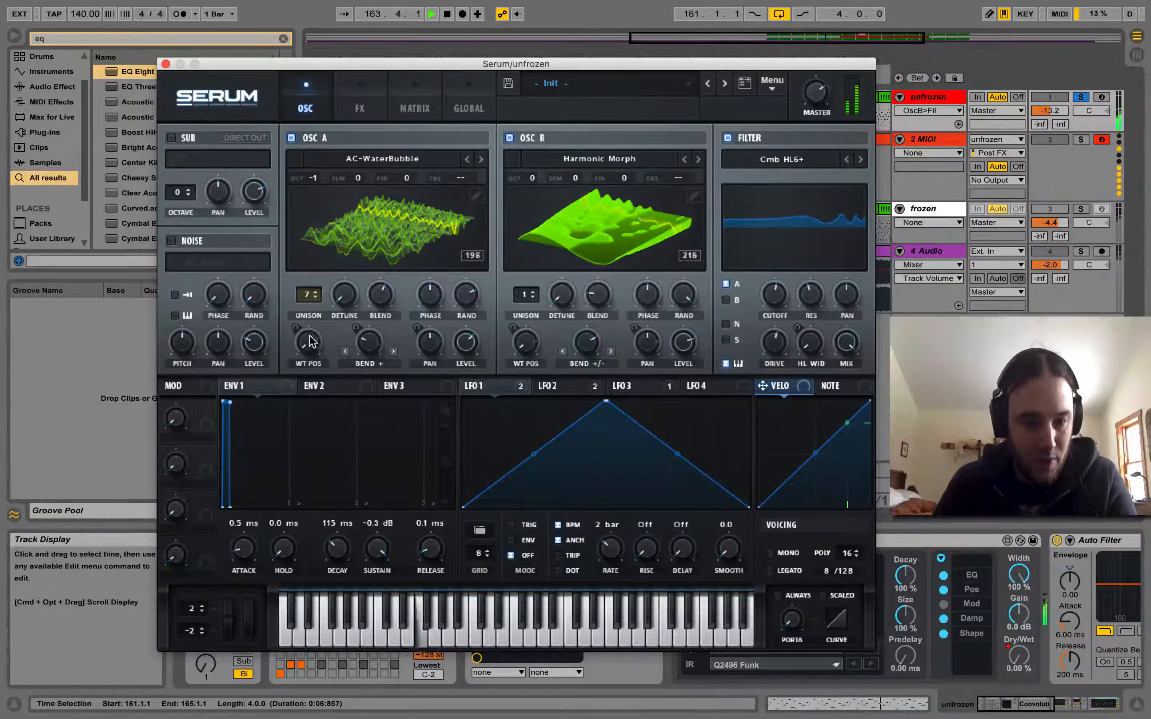
# Examine which oscillator controls LFOs 1 to 4 modulate and check the modulation options of oscillator A's pan
pyautogui.moveTo(308, 345)
pyautogui.click(545, 387)
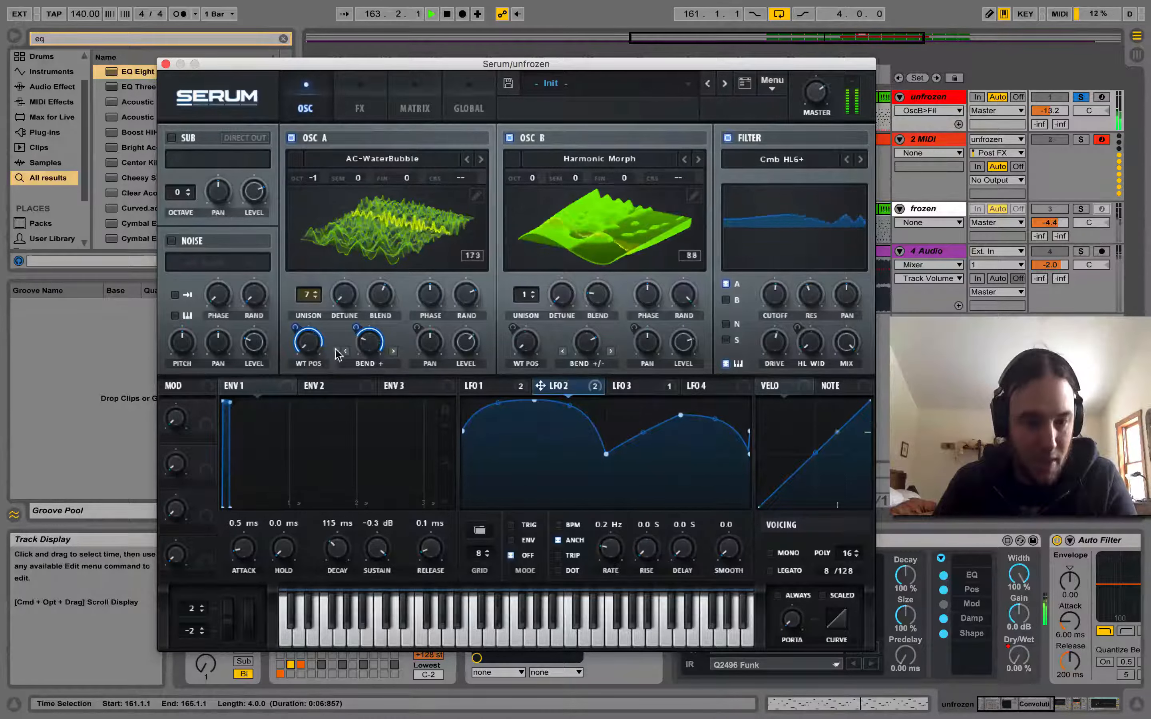
pyautogui.press('space')
pyautogui.rightClick(432, 352)
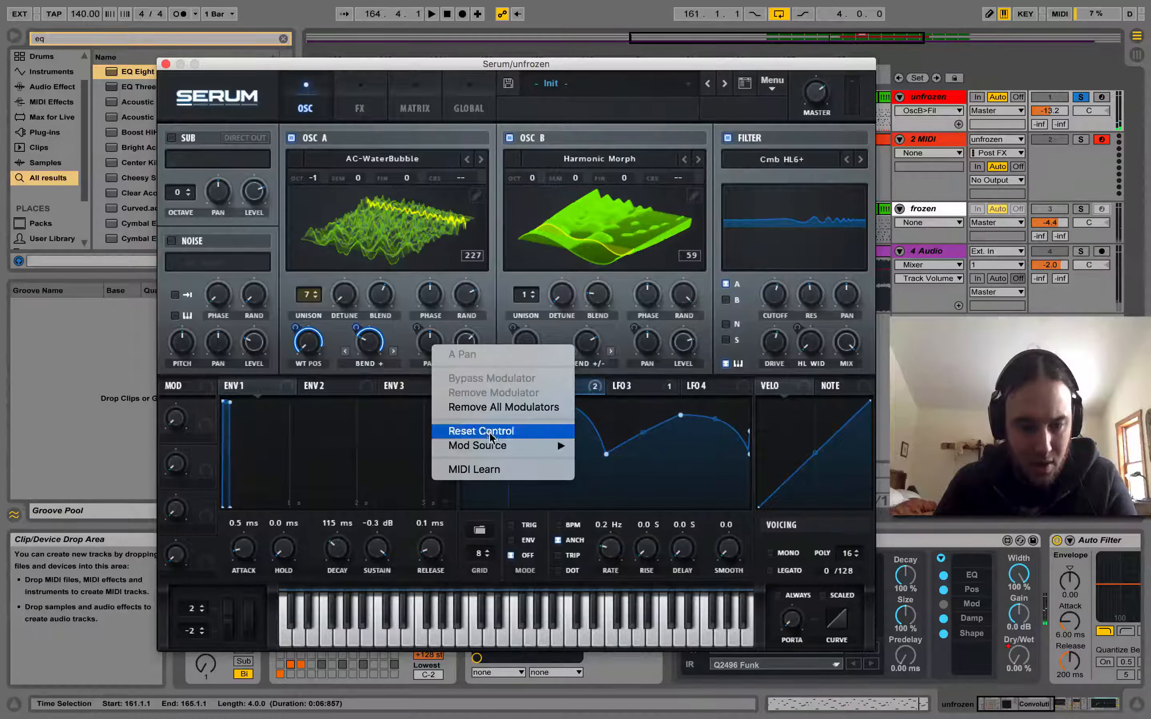
pyautogui.moveTo(496, 447)
pyautogui.click(397, 325)
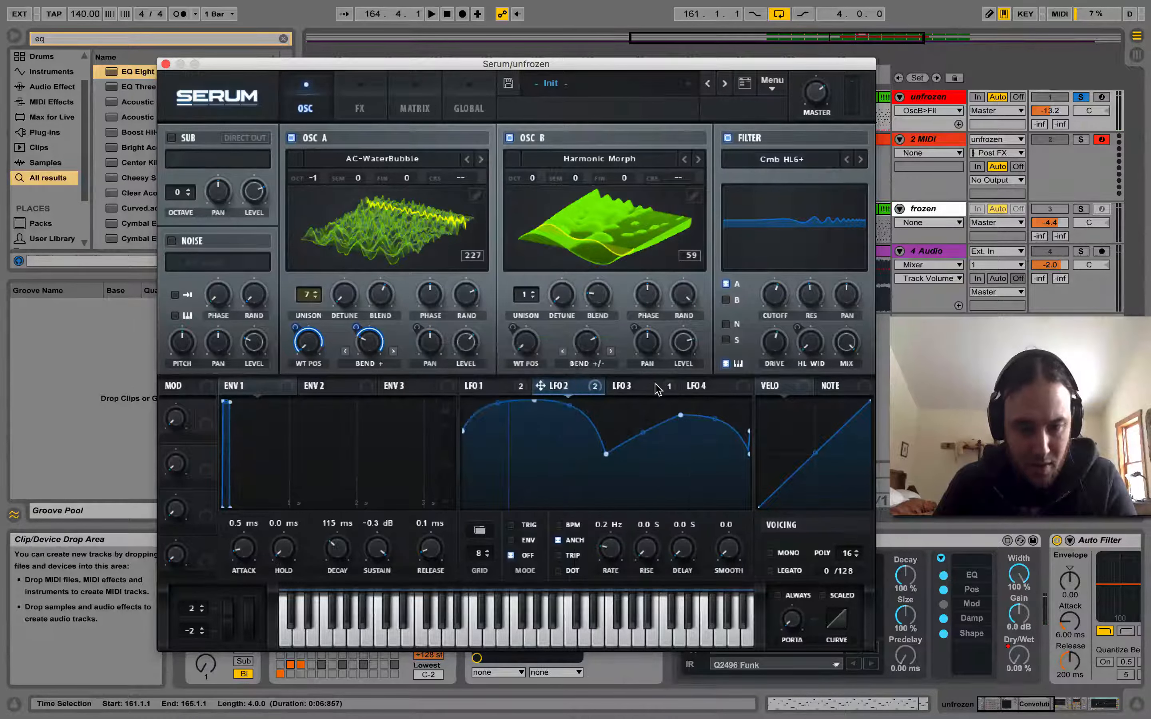
pyautogui.click(656, 385)
pyautogui.click(715, 385)
pyautogui.click(480, 385)
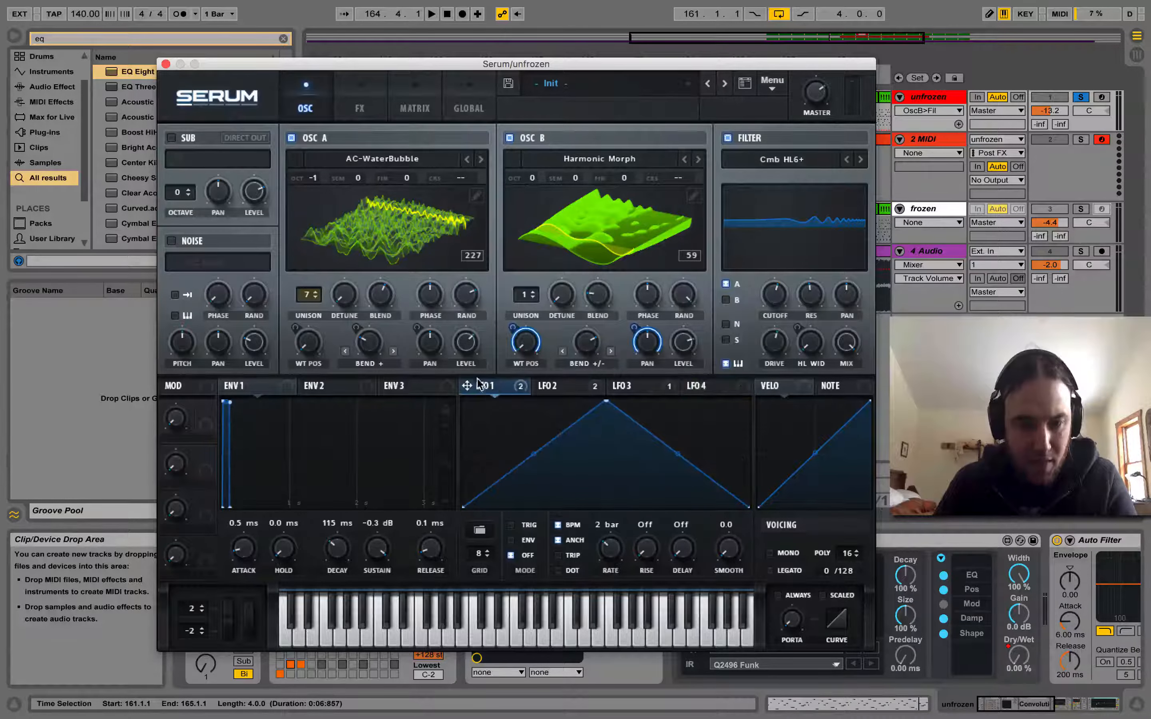
# Look through Serum's global settings and its modulation matrix, and return to the oscillator page
pyautogui.click(456, 95)
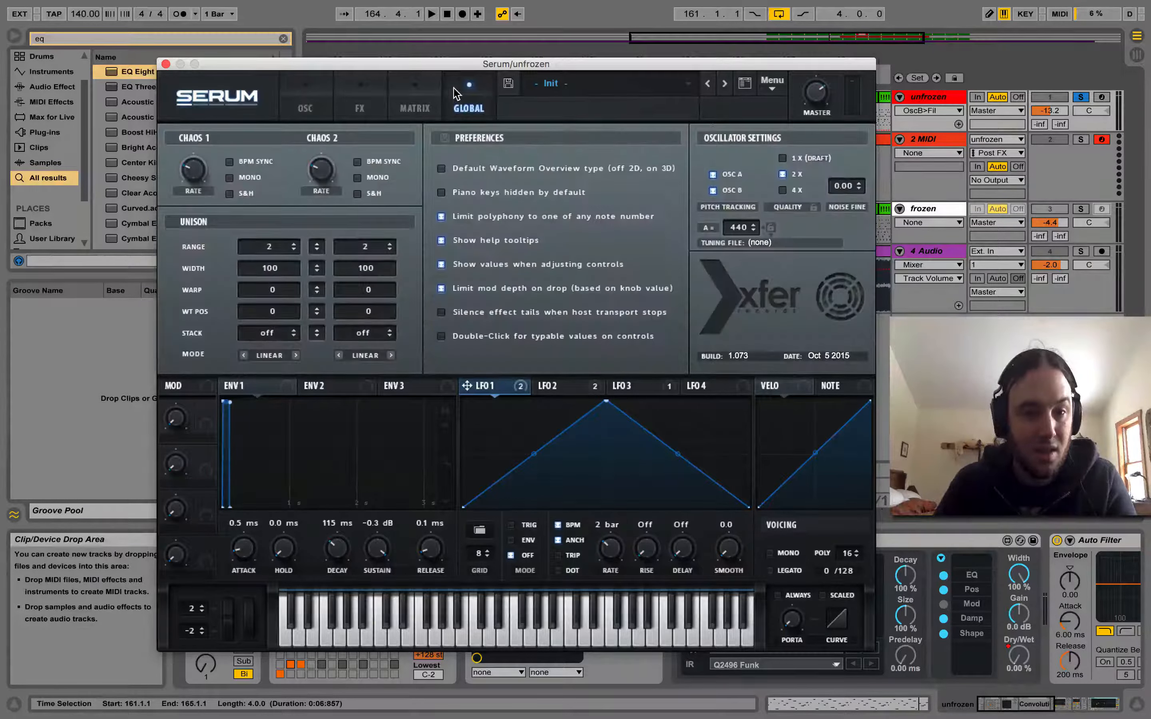
pyautogui.click(424, 95)
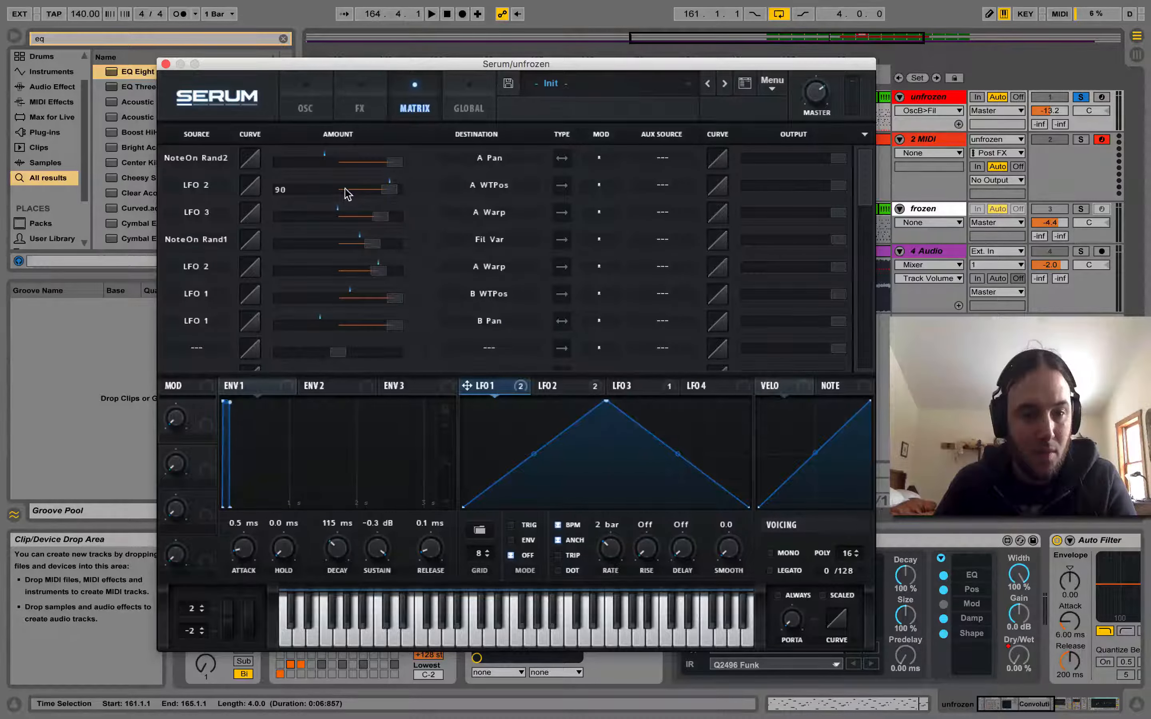
pyautogui.click(314, 98)
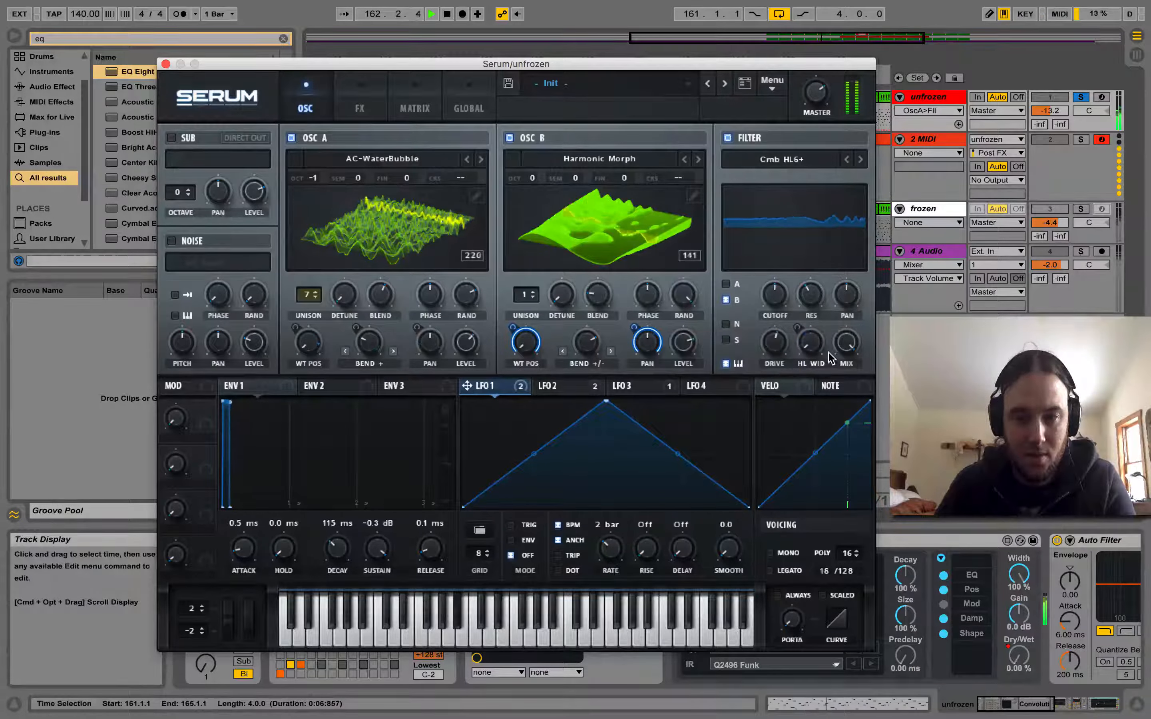
# Adjust oscillator B's Bend +/- amount while the loop plays and route oscillator A back into the filter
pyautogui.click(931, 96)
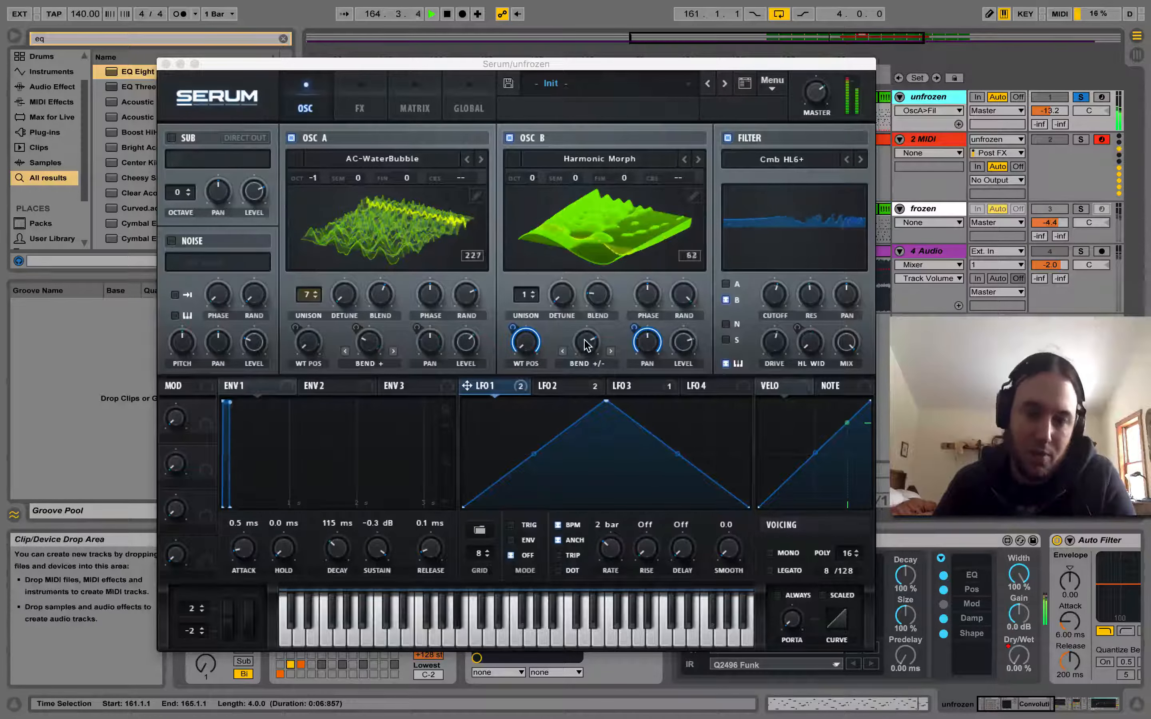
pyautogui.moveTo(586, 343); pyautogui.dragTo(578, 434)
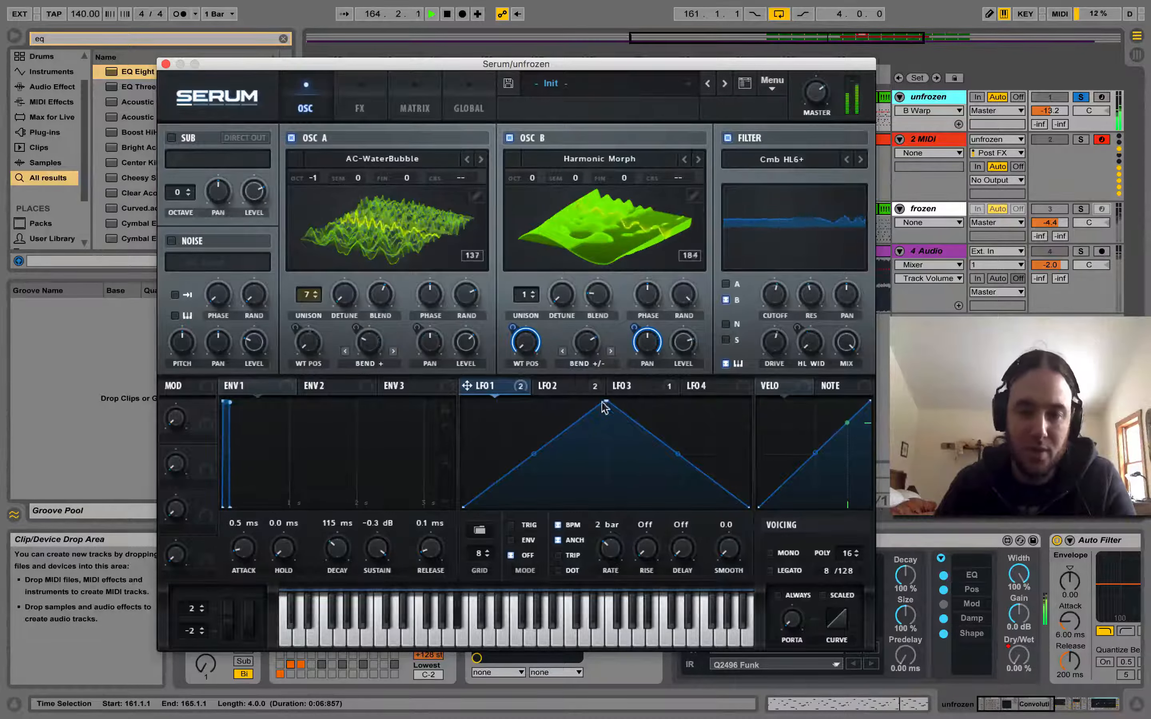
pyautogui.click(726, 284)
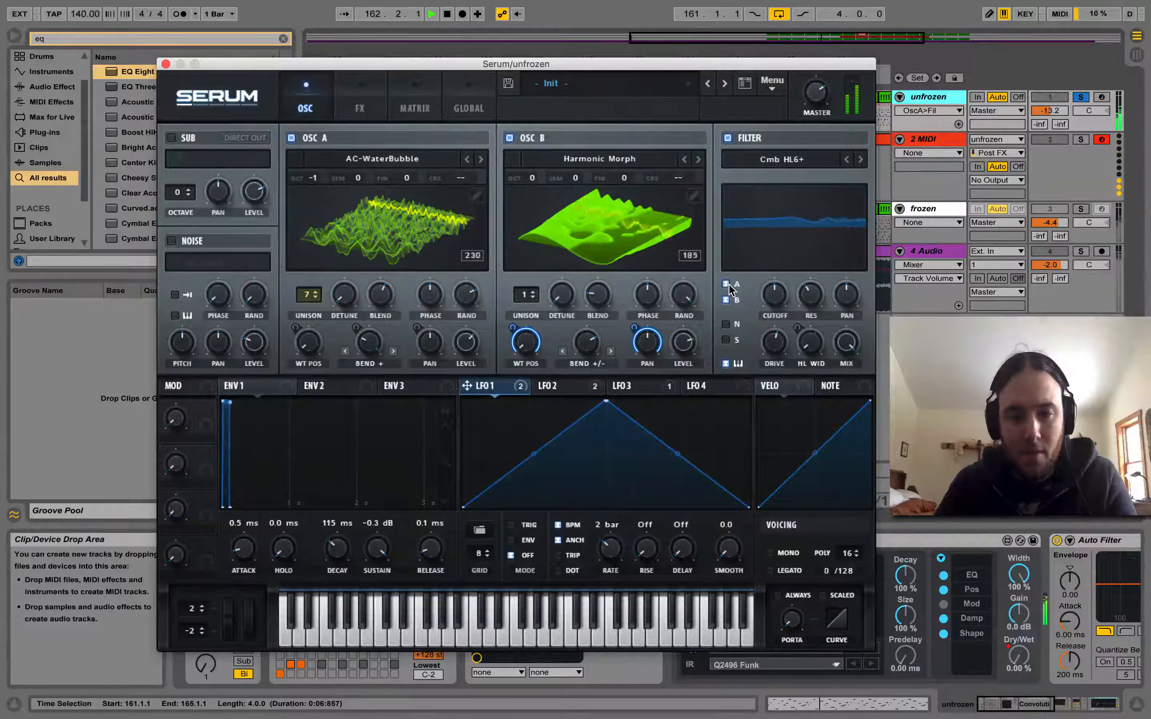
# Check Serum's effects chain, stop playback, and close the plug-in window
pyautogui.click(383, 91)
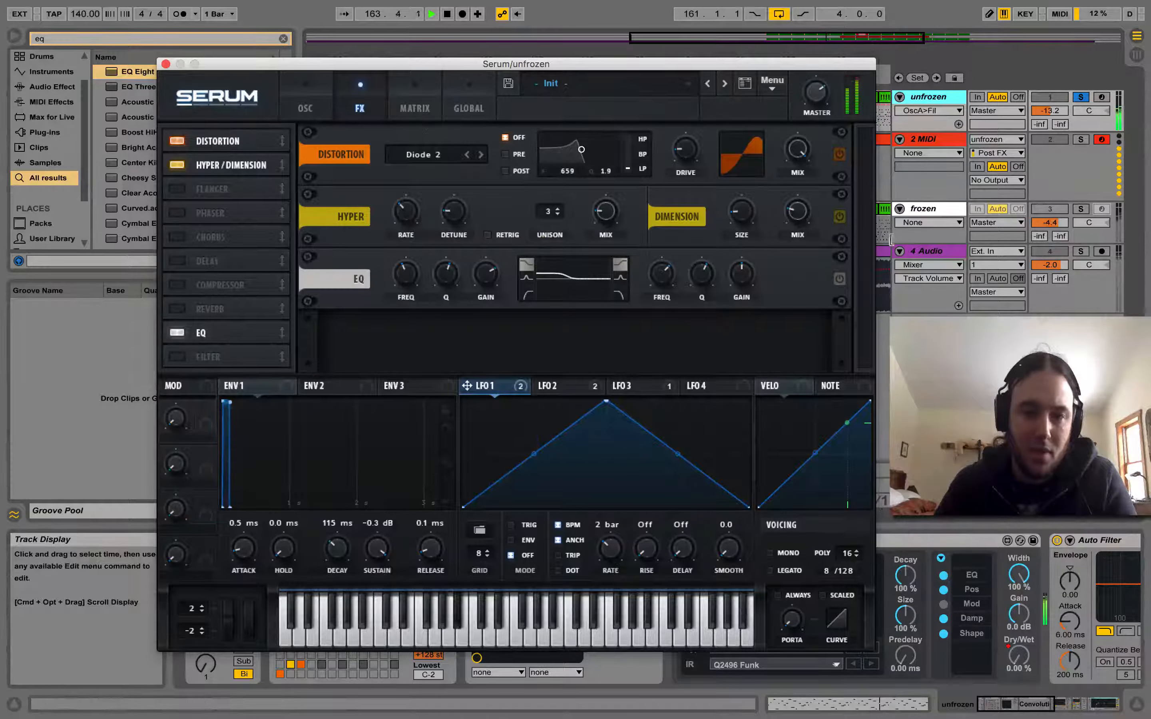
pyautogui.click(323, 91)
pyautogui.press('space')
pyautogui.click(166, 64)
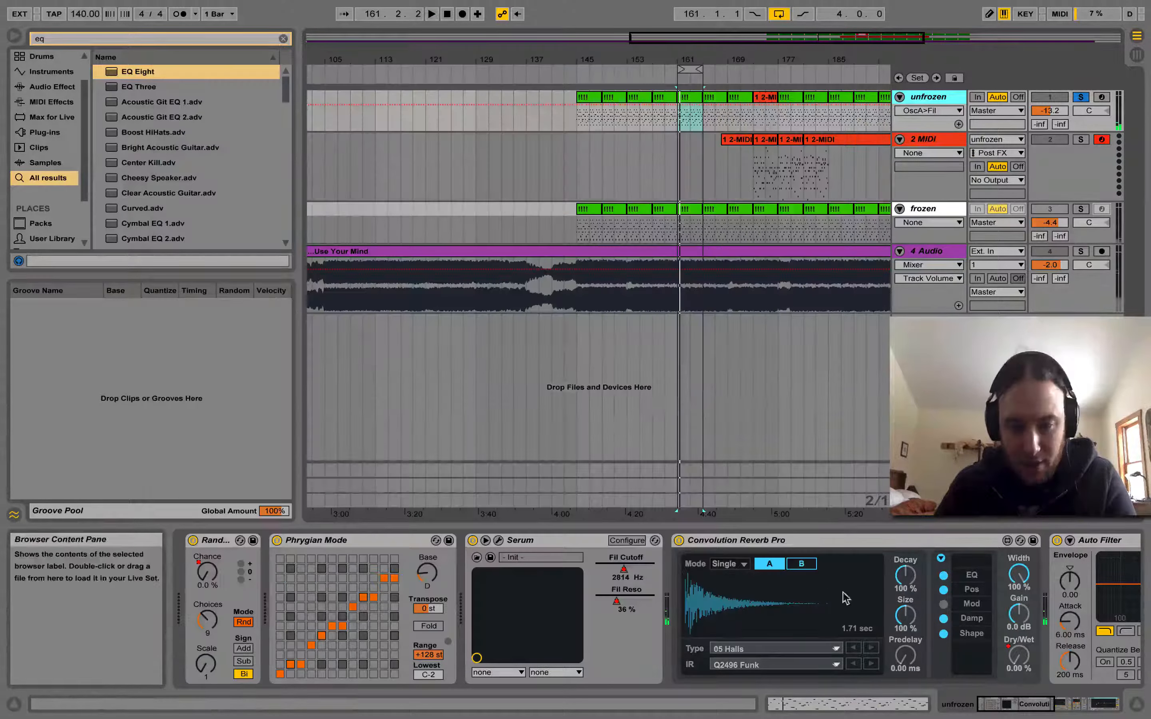
# Display the Convolution Reverb Pro Dry/Wet automation and the Auto Filter frequency automation on the unfrozen track
pyautogui.hscroll(5, 1006, 683)
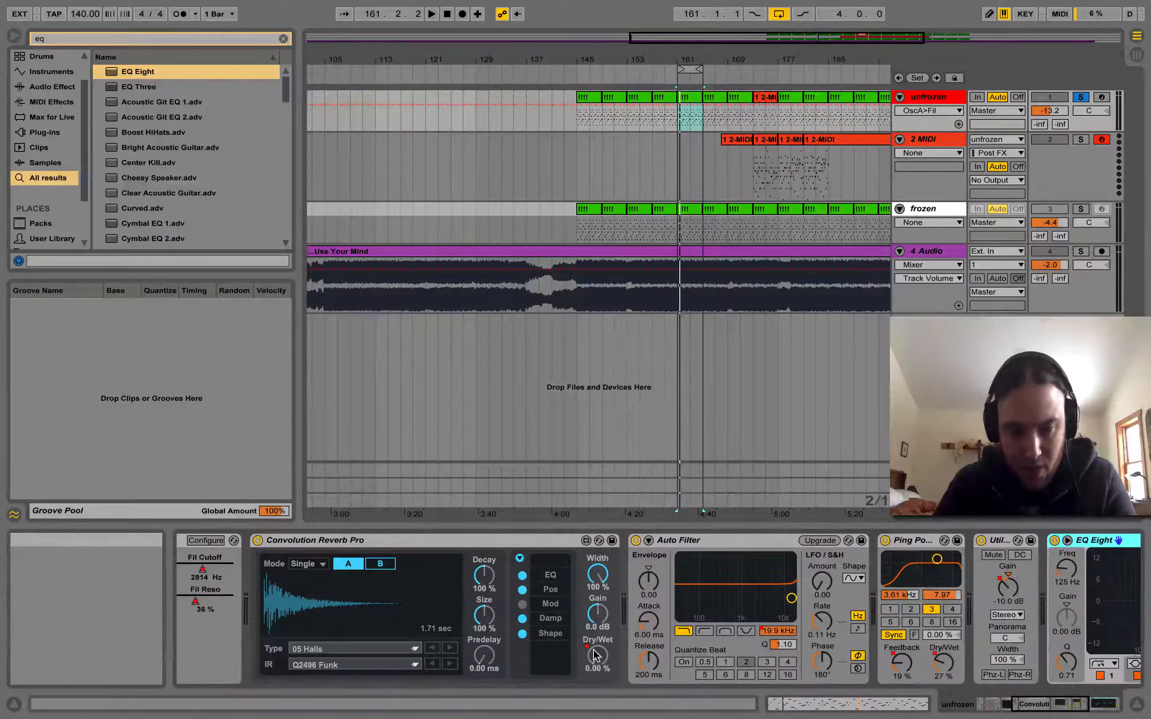
pyautogui.hscroll(5, 618, 356)
pyautogui.hscroll(2, 599, 295)
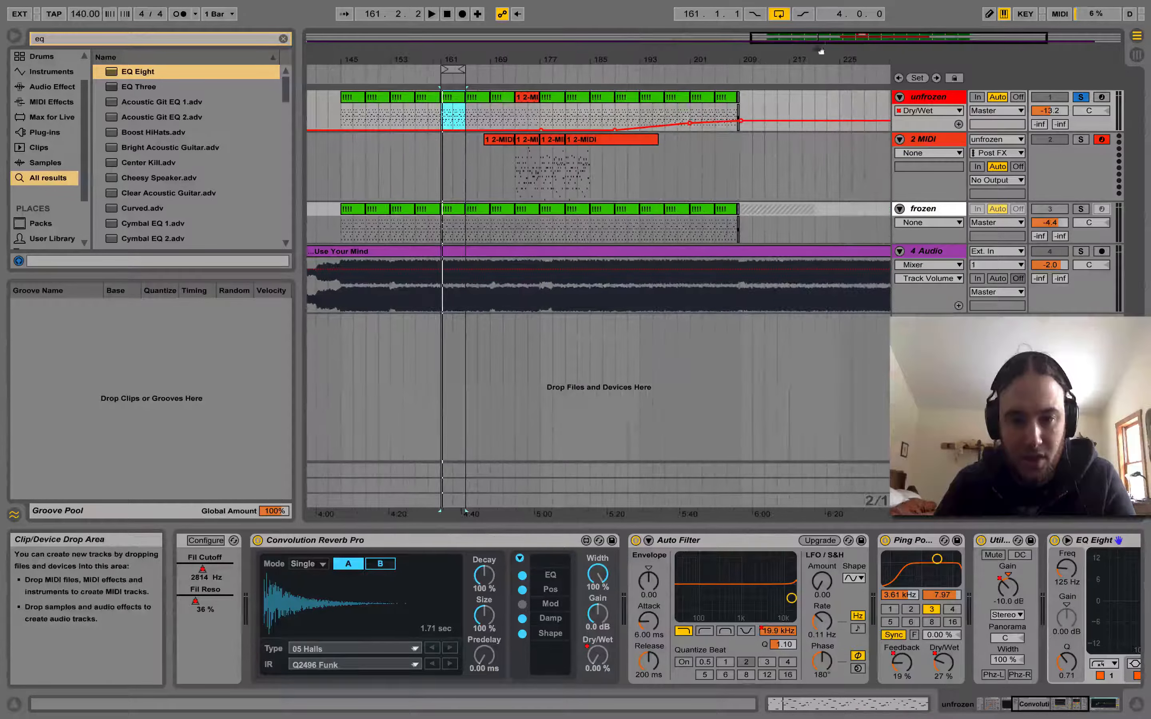
pyautogui.click(785, 634)
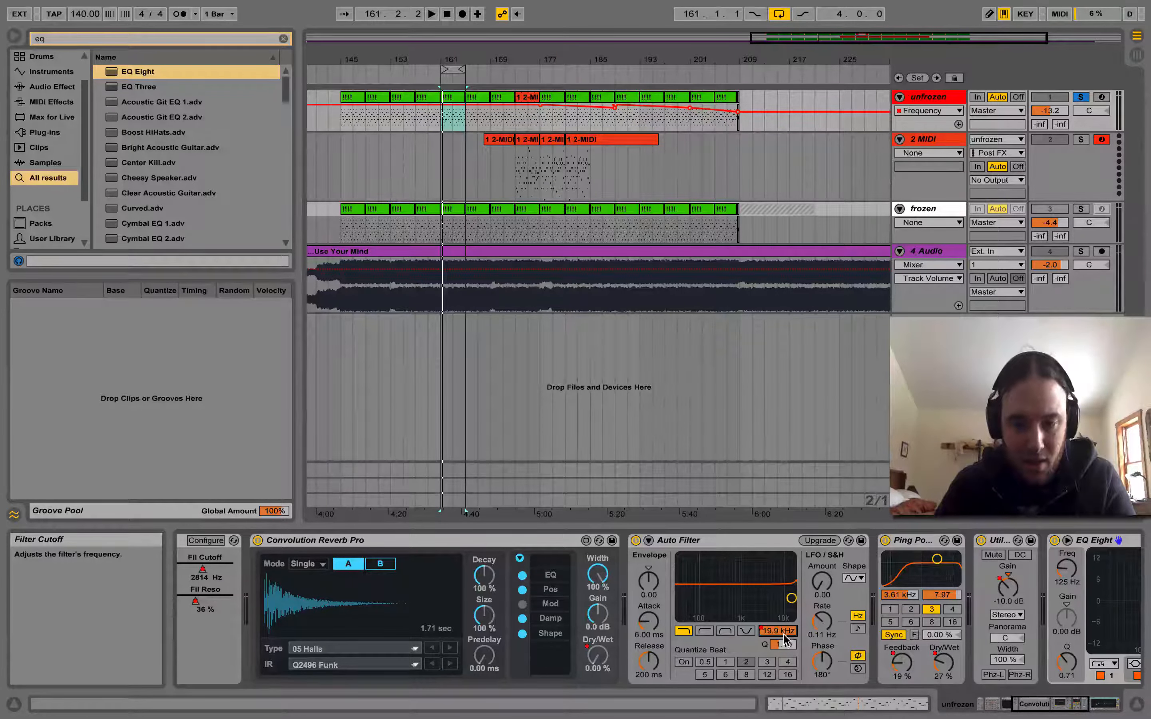
pyautogui.moveTo(822, 44); pyautogui.dragTo(788, 52)
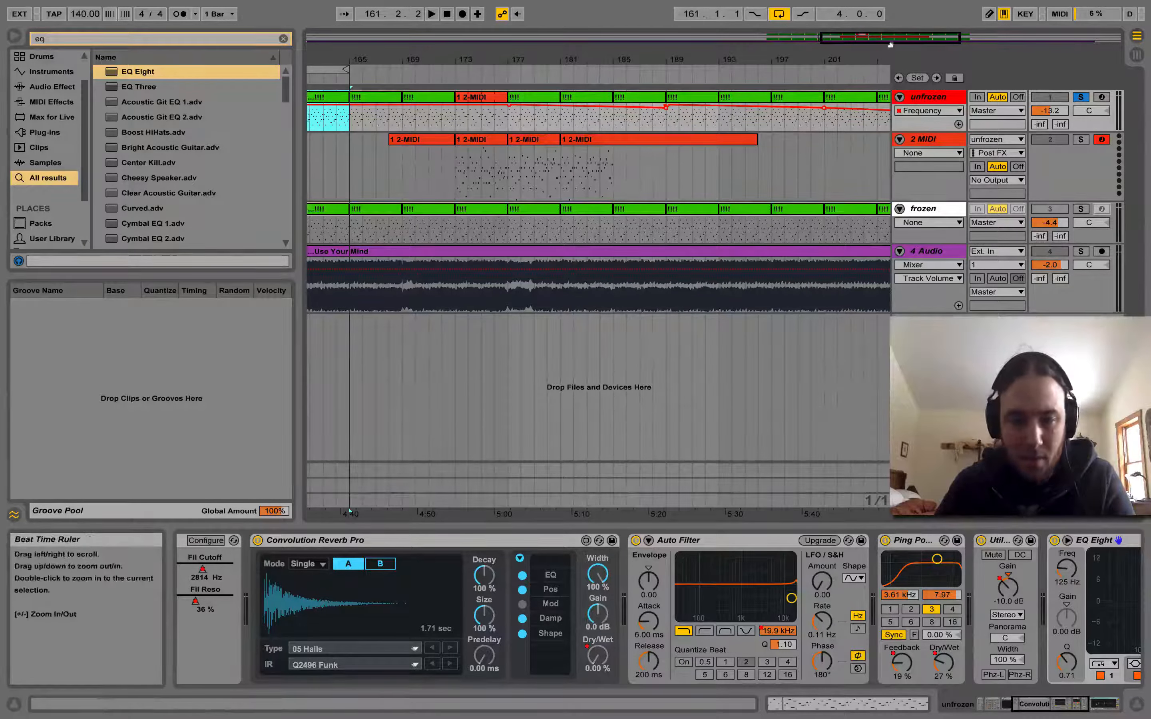
pyautogui.moveTo(890, 45); pyautogui.dragTo(886, 44)
# Display Serum's Fil Cutoff automation on the unfrozen track and examine its curve after bar 177
pyautogui.moveTo(1046, 706); pyautogui.dragTo(526, 706)
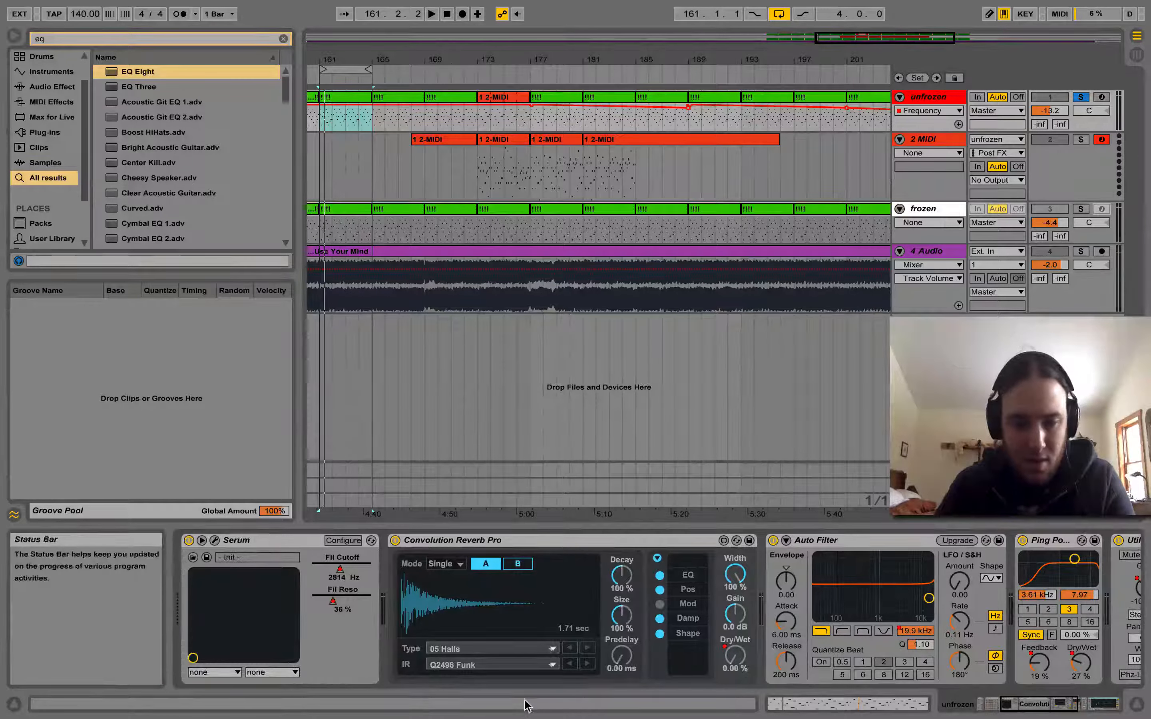
pyautogui.click(340, 569)
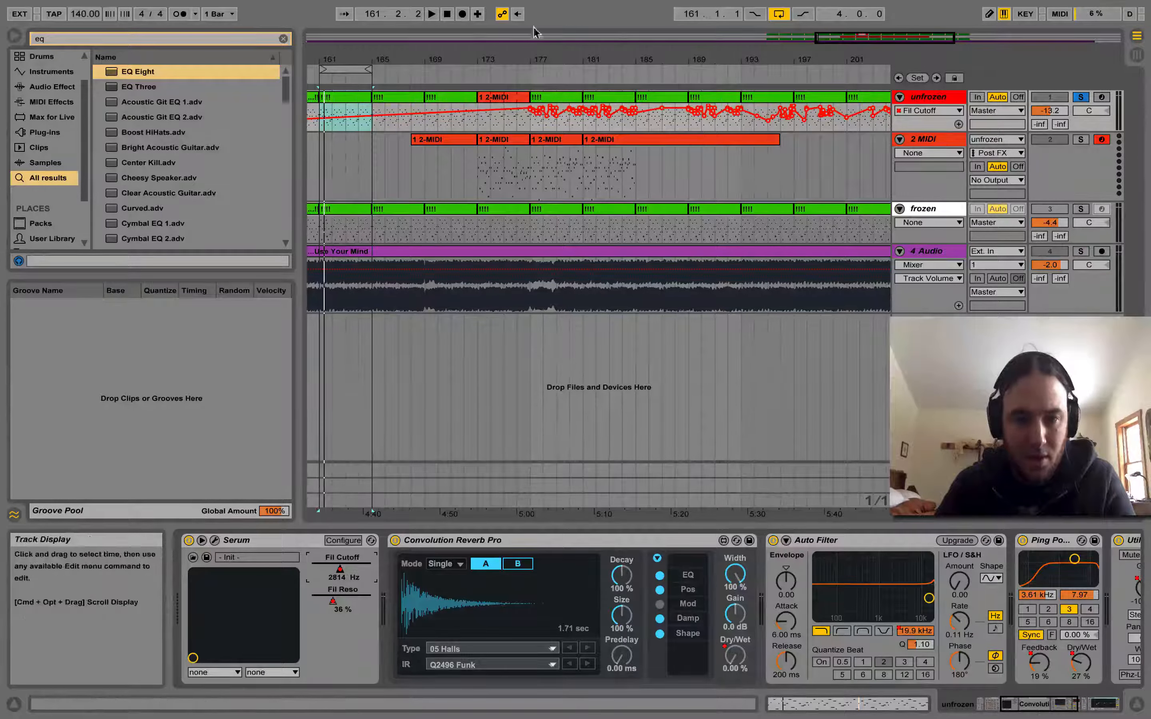
pyautogui.moveTo(883, 37); pyautogui.dragTo(884, 53)
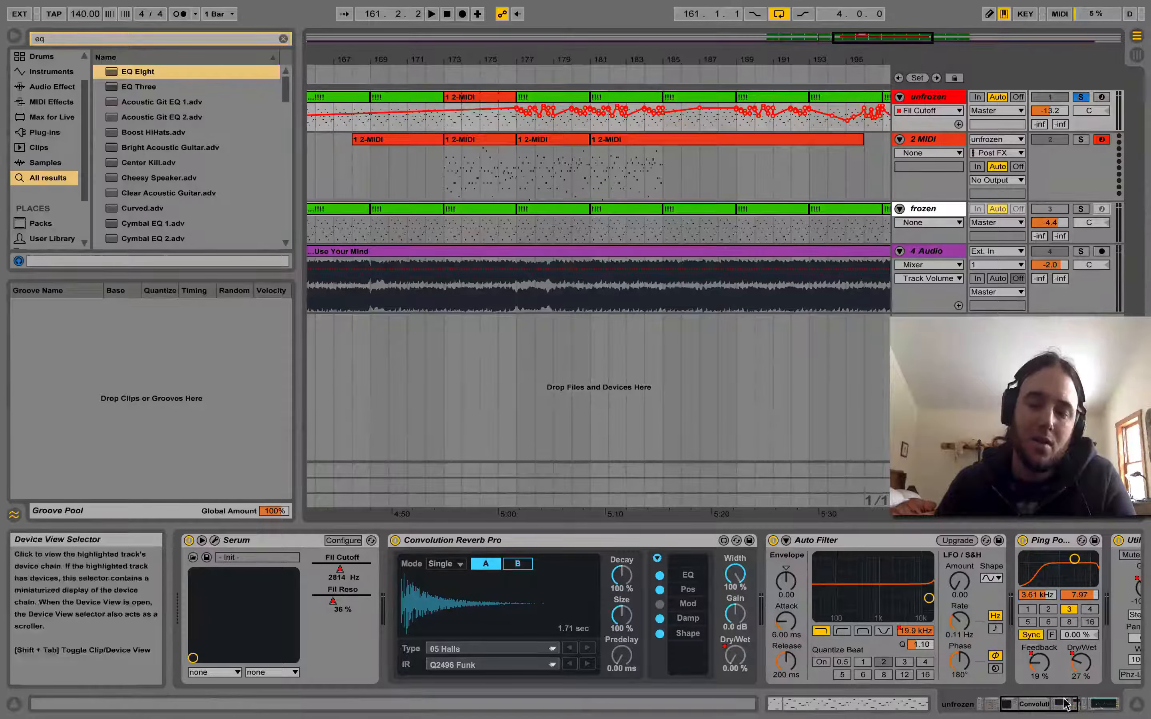
# Show the Random device's Chance automation in a new lane on the unfrozen track
pyautogui.moveTo(1064, 704); pyautogui.dragTo(1040, 703)
pyautogui.rightClick(205, 578)
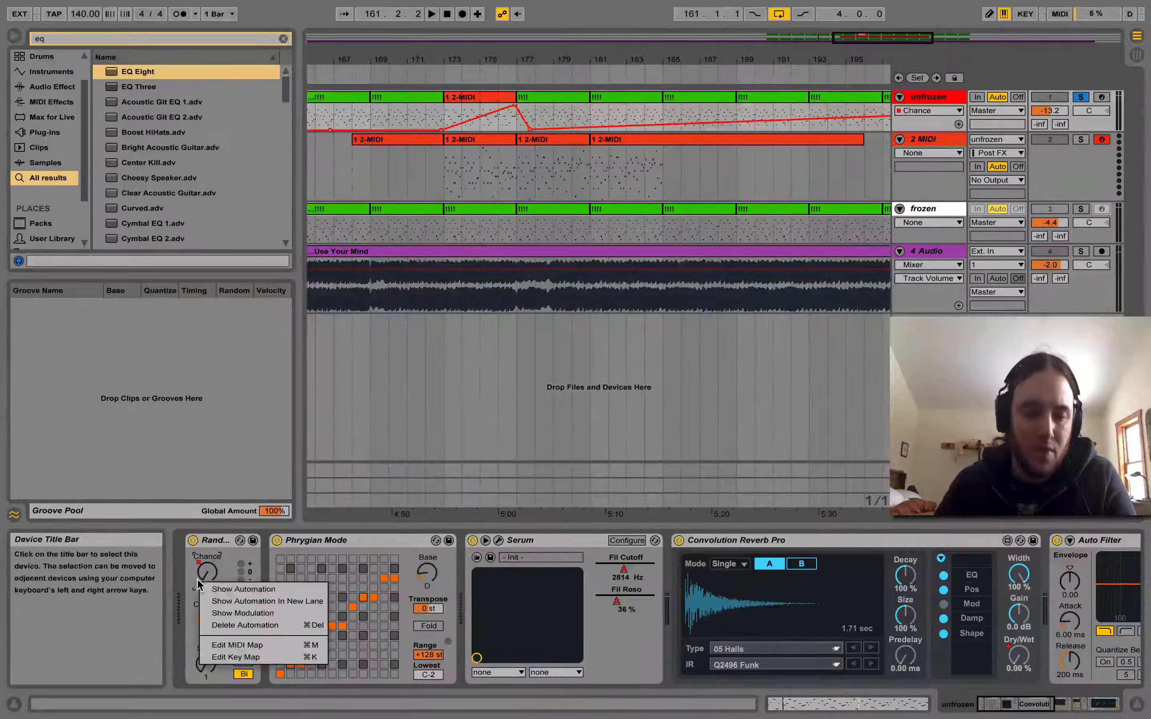
pyautogui.click(220, 602)
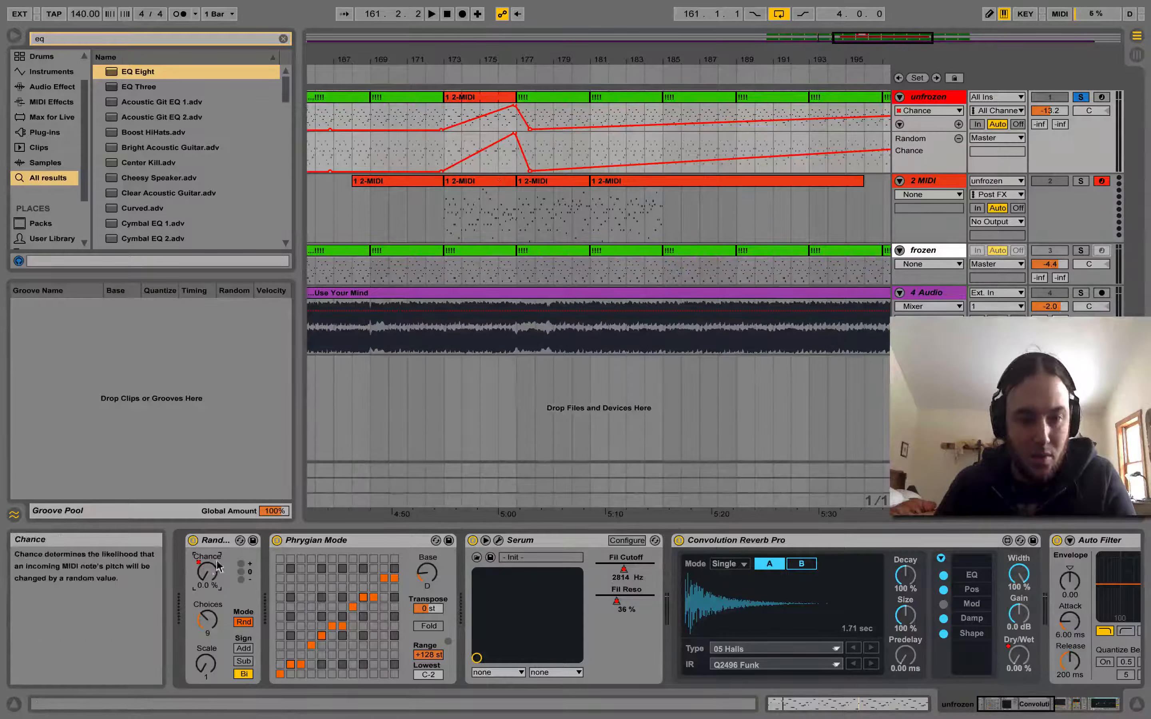
# Delete the 1 2-MIDI clip at bar 173 on the unfrozen track and remove the 2 MIDI track
pyautogui.moveTo(861, 47); pyautogui.dragTo(831, 42)
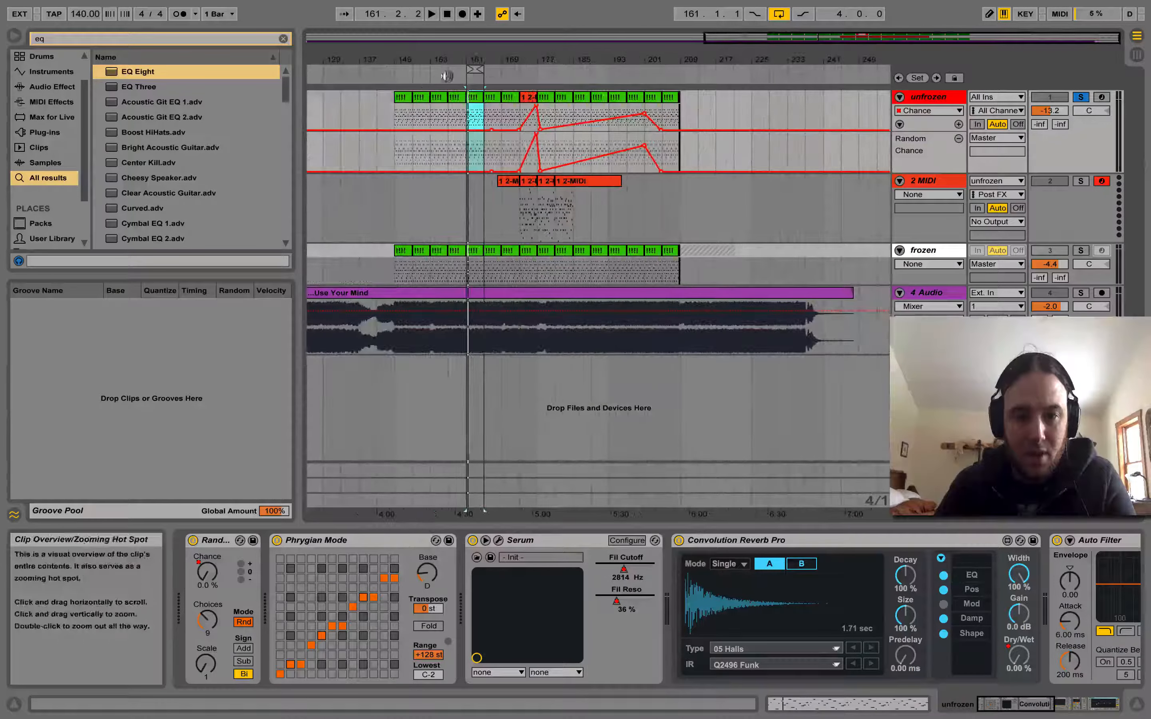
pyautogui.click(524, 100)
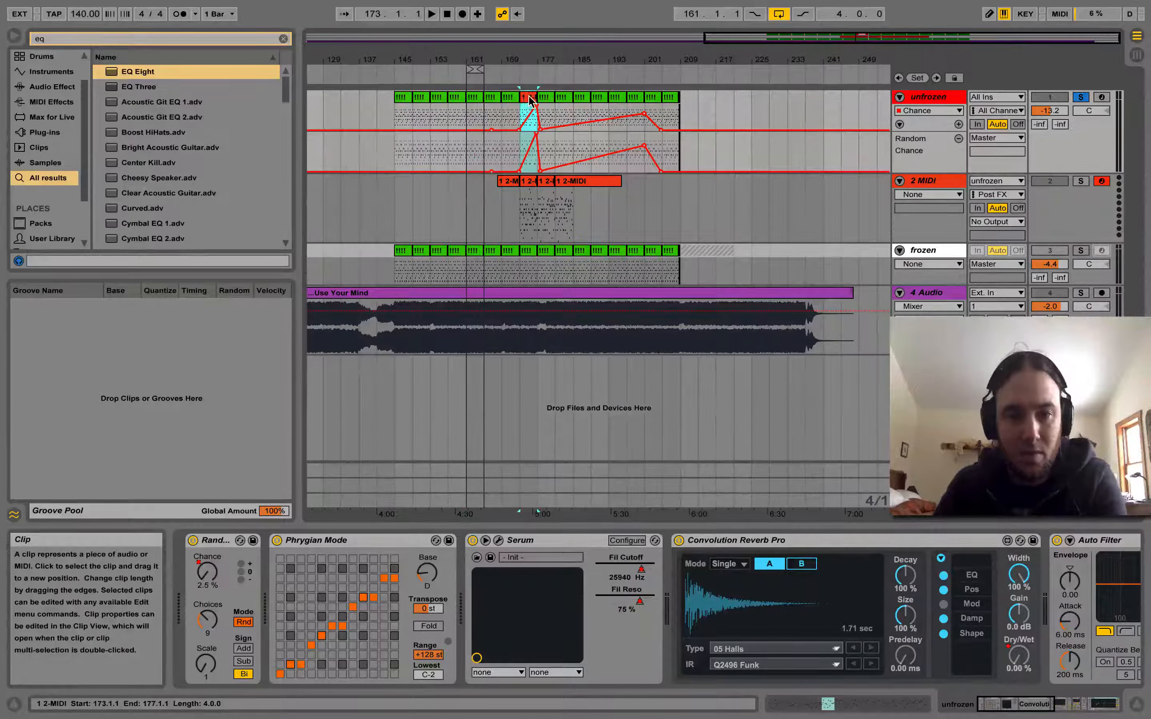
pyautogui.press('Delete')
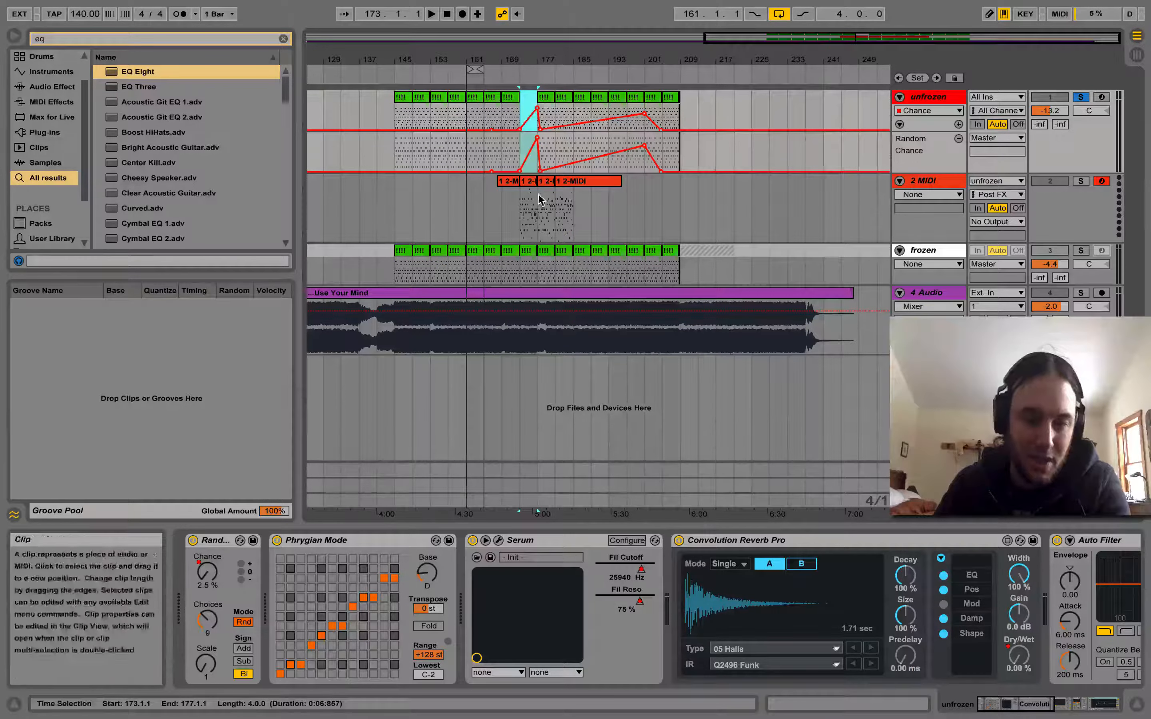
pyautogui.click(933, 182)
pyautogui.press('Delete')
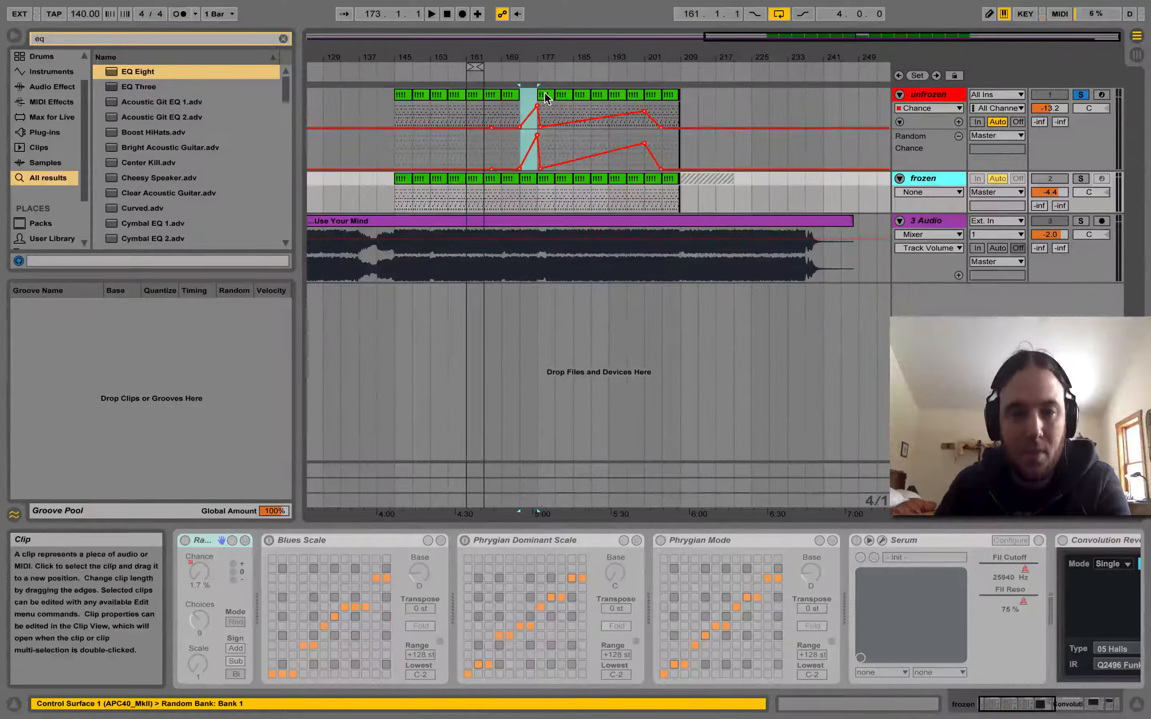
# Display Serum's Fil Cutoff automation on the unfrozen track and examine it from bar 177
pyautogui.click(546, 97)
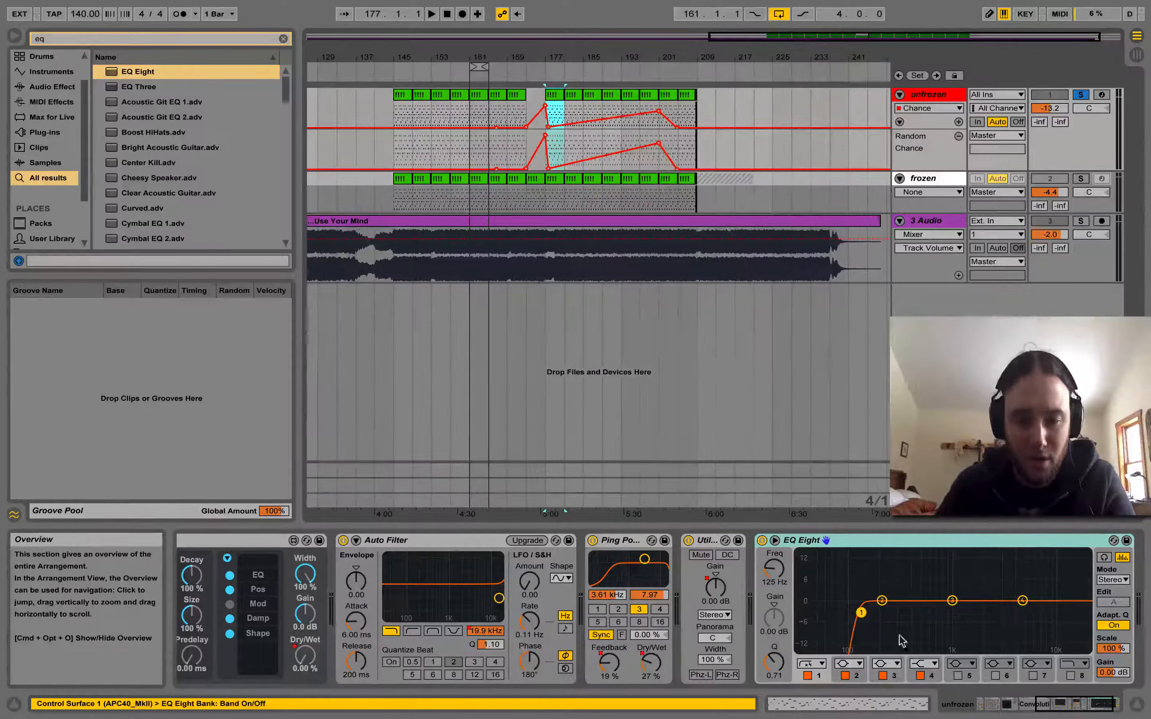
pyautogui.moveTo(1086, 707); pyautogui.dragTo(1031, 707)
pyautogui.rightClick(609, 571)
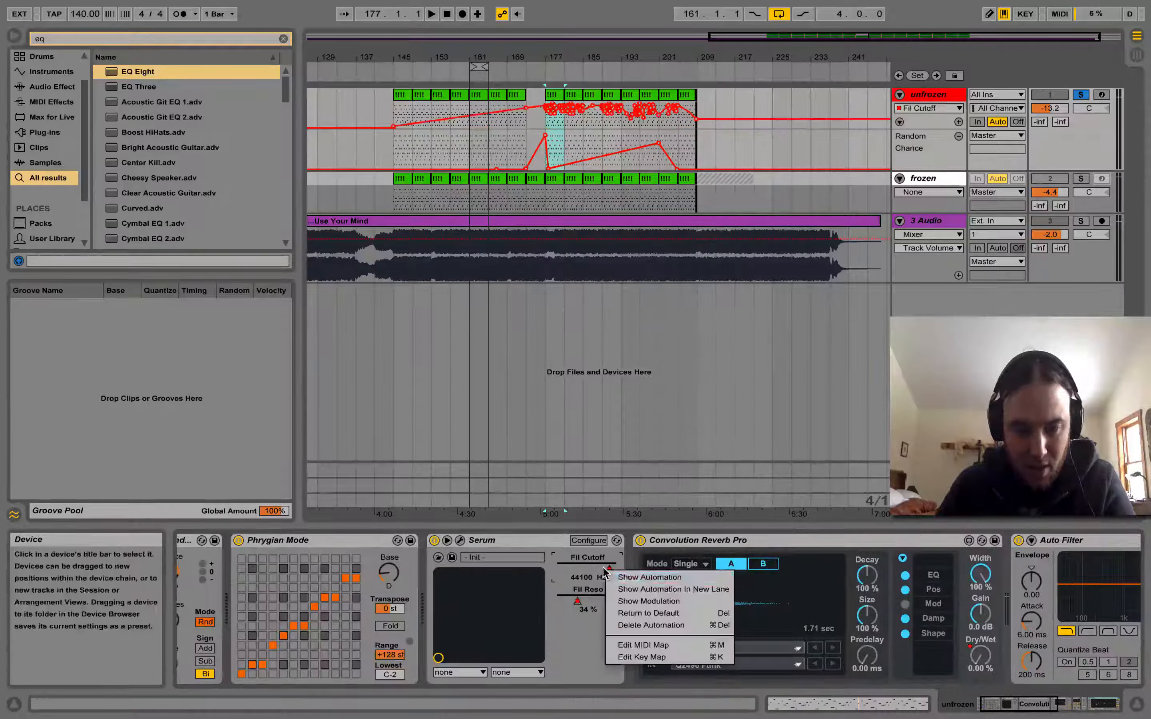
pyautogui.click(615, 577)
pyautogui.moveTo(798, 38); pyautogui.dragTo(851, 380)
# Solo the frozen track and play it from bar 167
pyautogui.click(1084, 192)
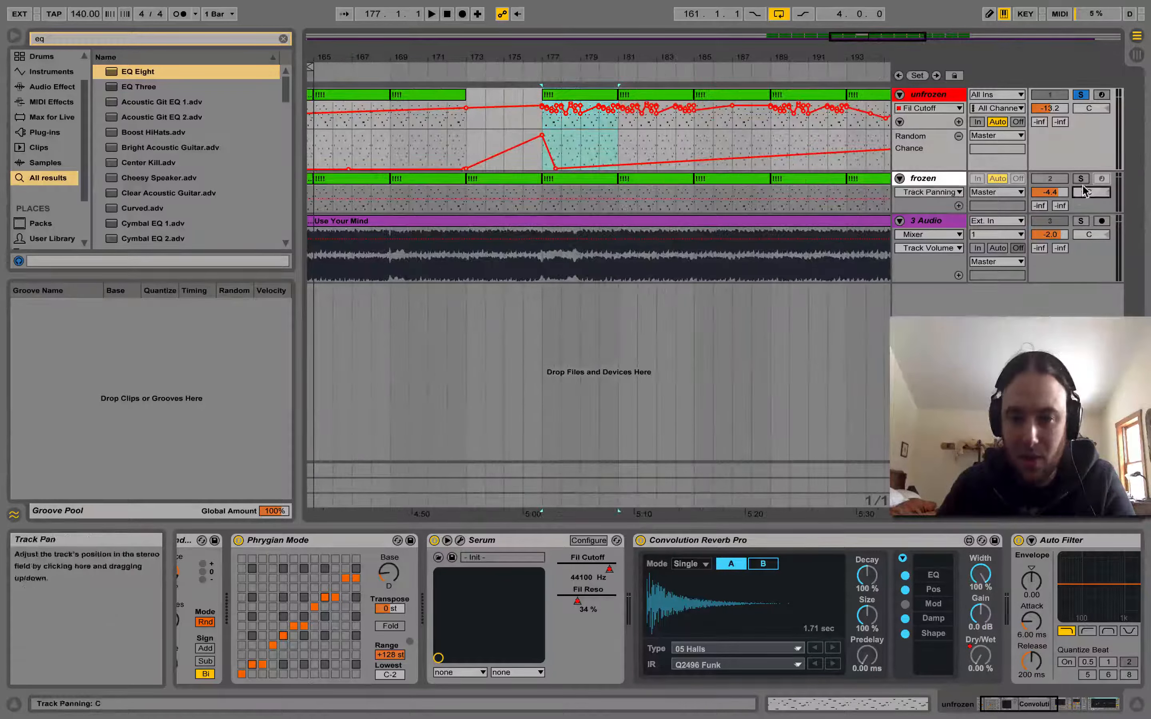
pyautogui.click(1080, 180)
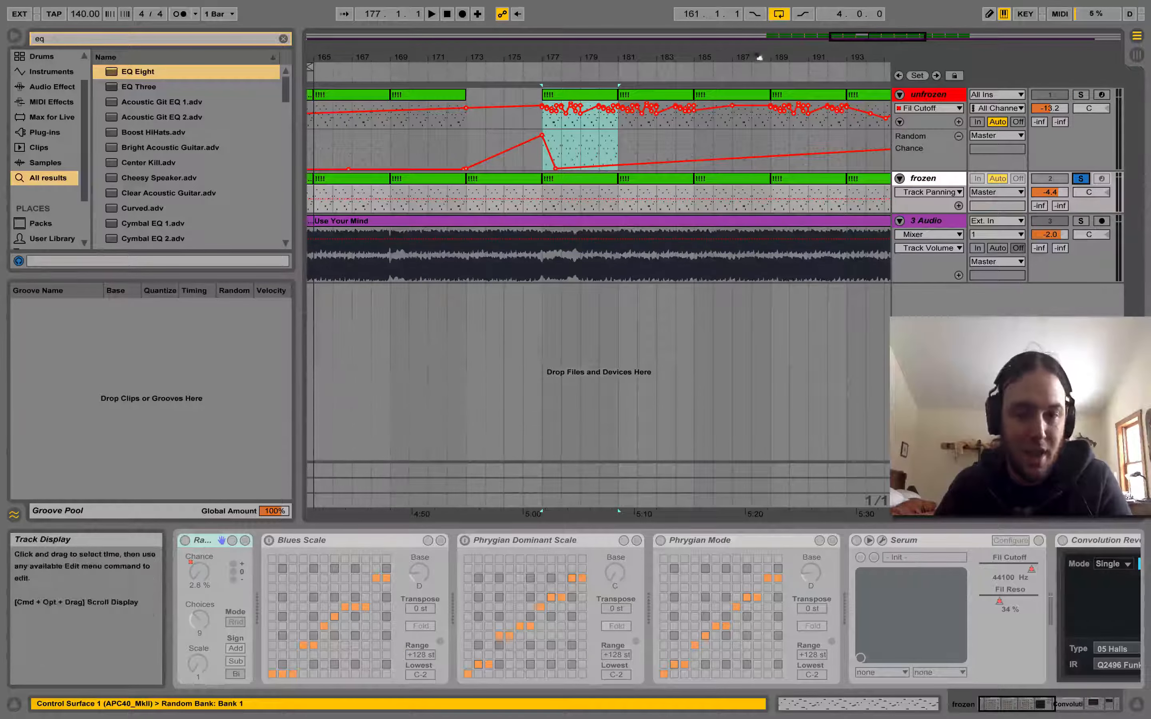
pyautogui.moveTo(896, 39); pyautogui.dragTo(896, 4)
pyautogui.click(589, 200)
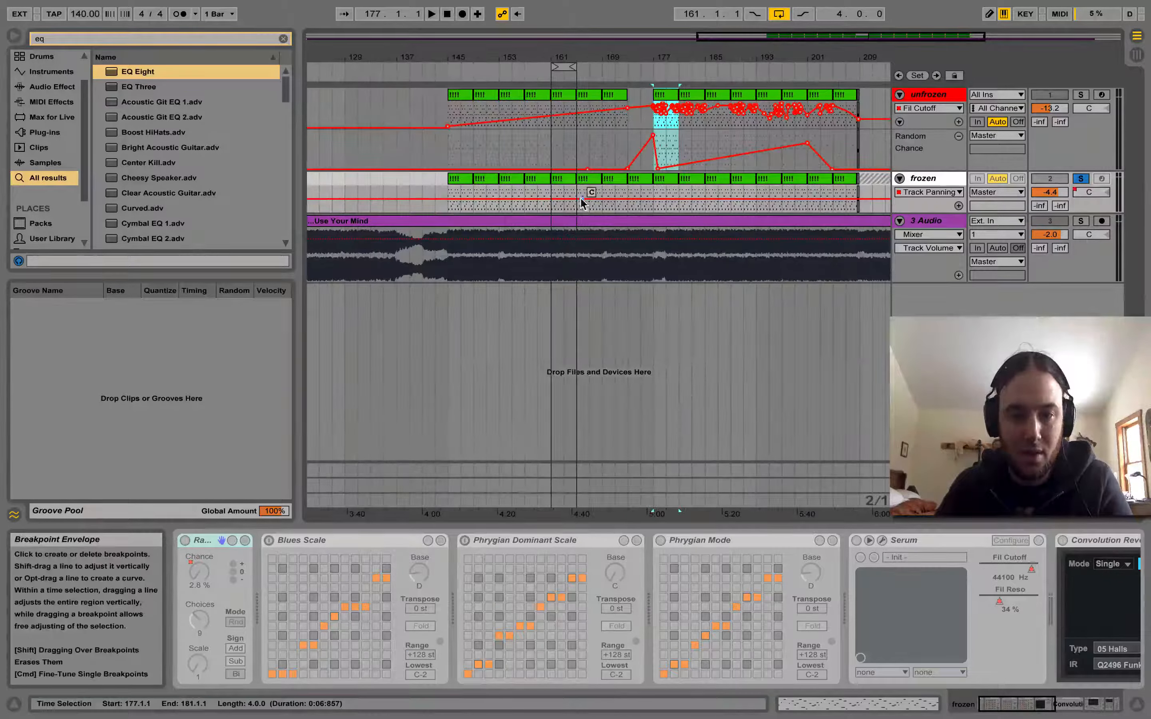
pyautogui.press('space')
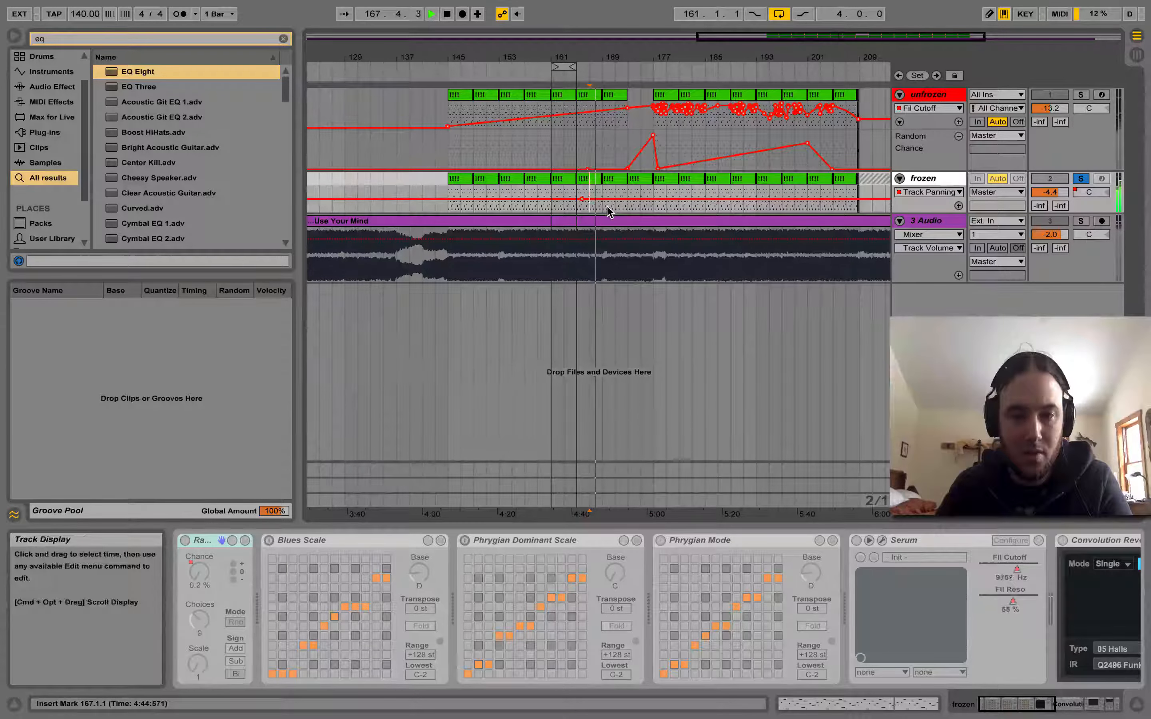
# Play the soloed frozen track from bar 177 while following the Fil Cutoff automation, and stop playback around bar 183
pyautogui.press('space')
pyautogui.click(665, 193)
pyautogui.press('space')
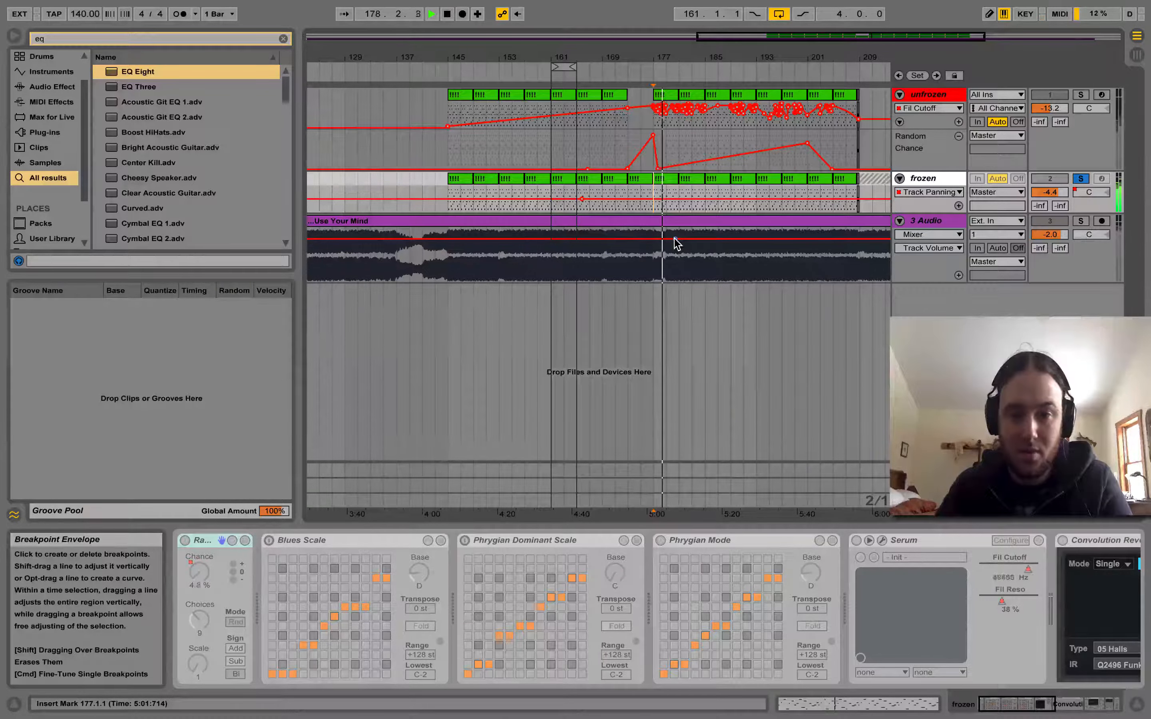
pyautogui.moveTo(487, 57); pyautogui.dragTo(335, 69)
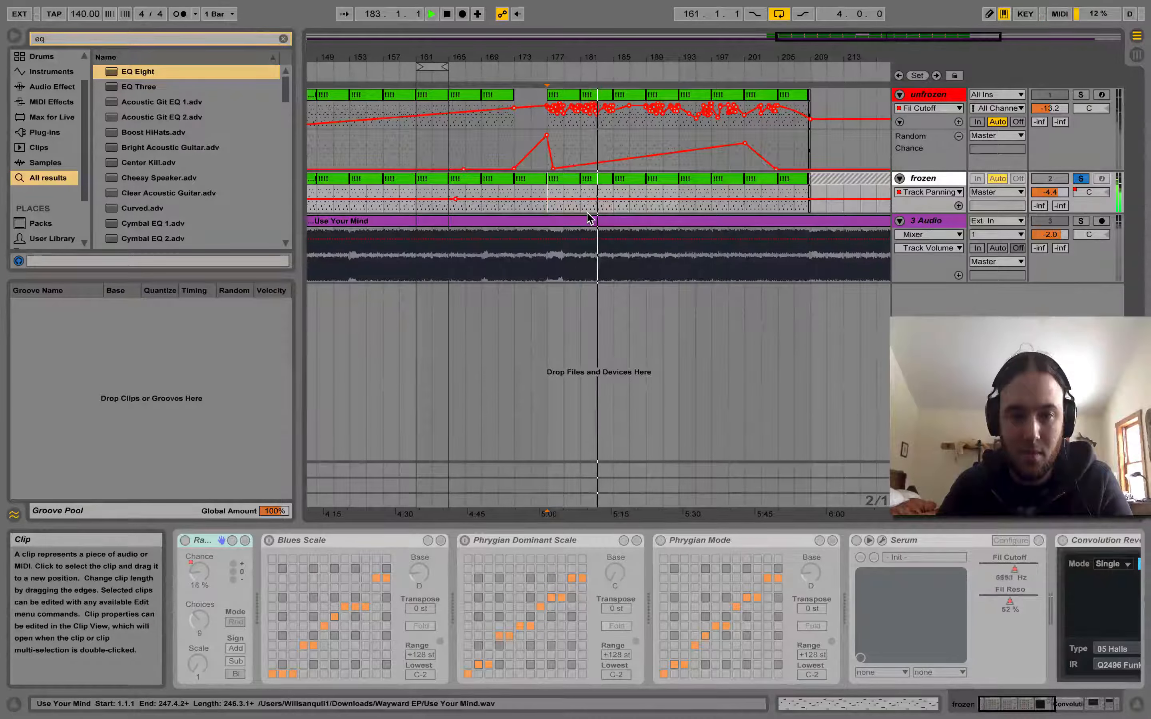
pyautogui.moveTo(867, 39); pyautogui.dragTo(866, 59)
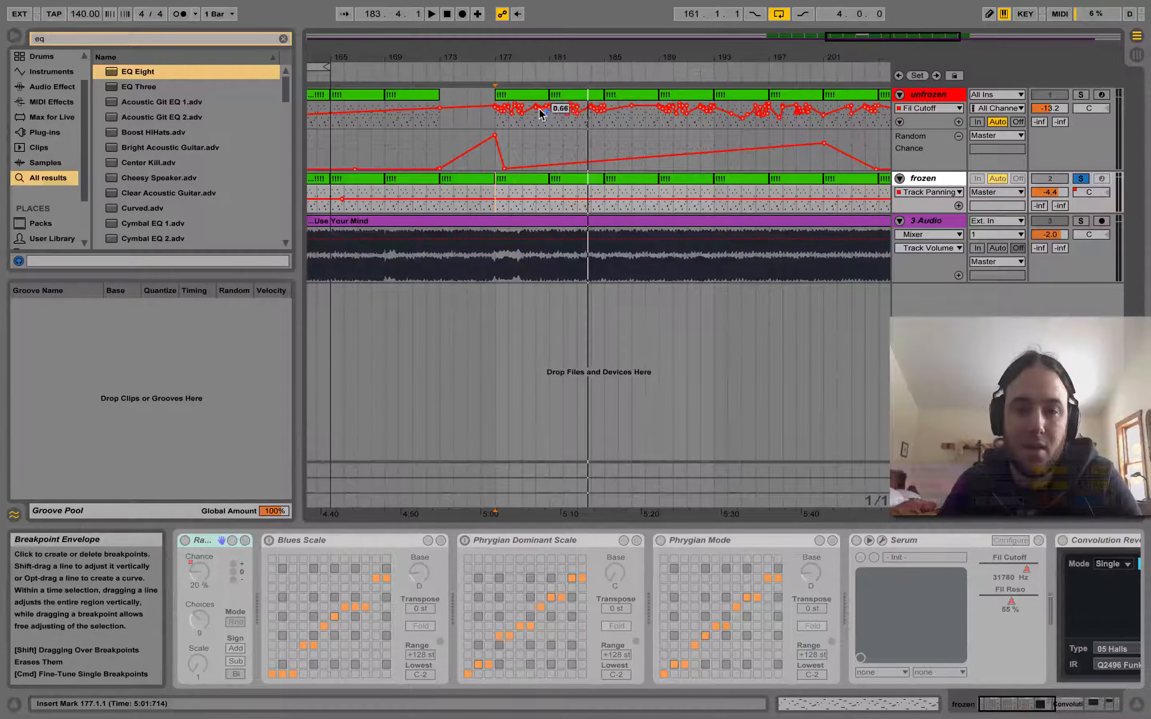
# Display the Ping Pong Delay's Dry/Wet automation on the unfrozen track and check the EQ Eight at the end of its device chain
pyautogui.press('Return')
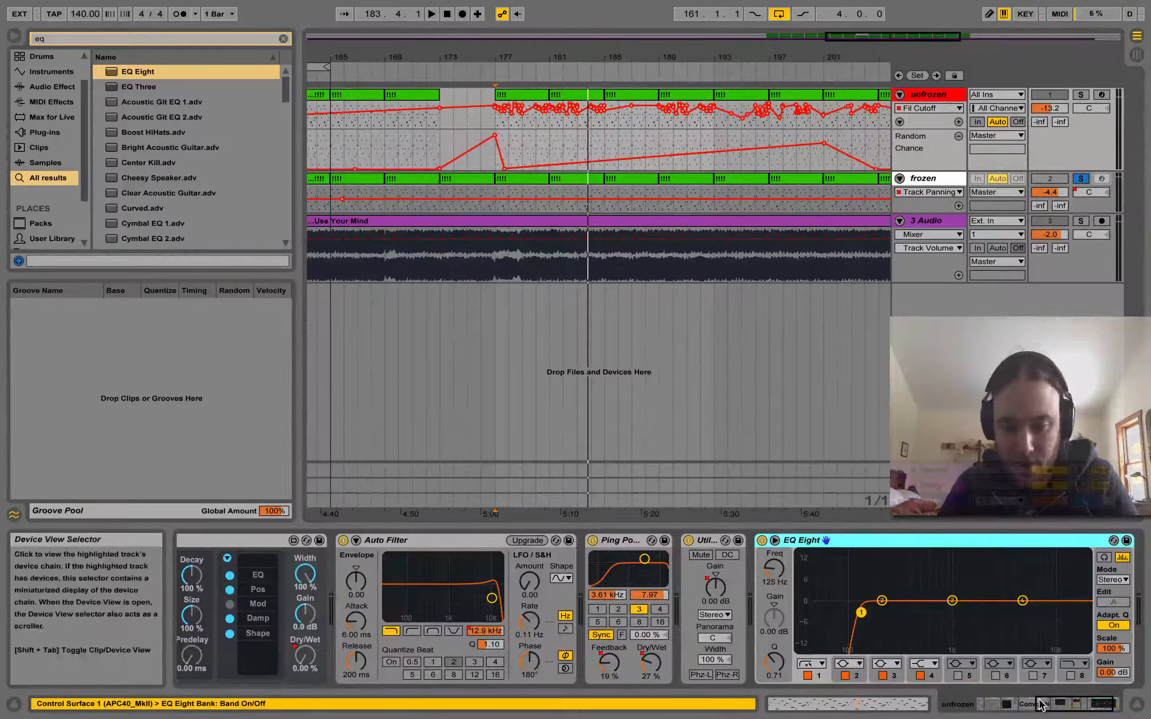
pyautogui.click(650, 662)
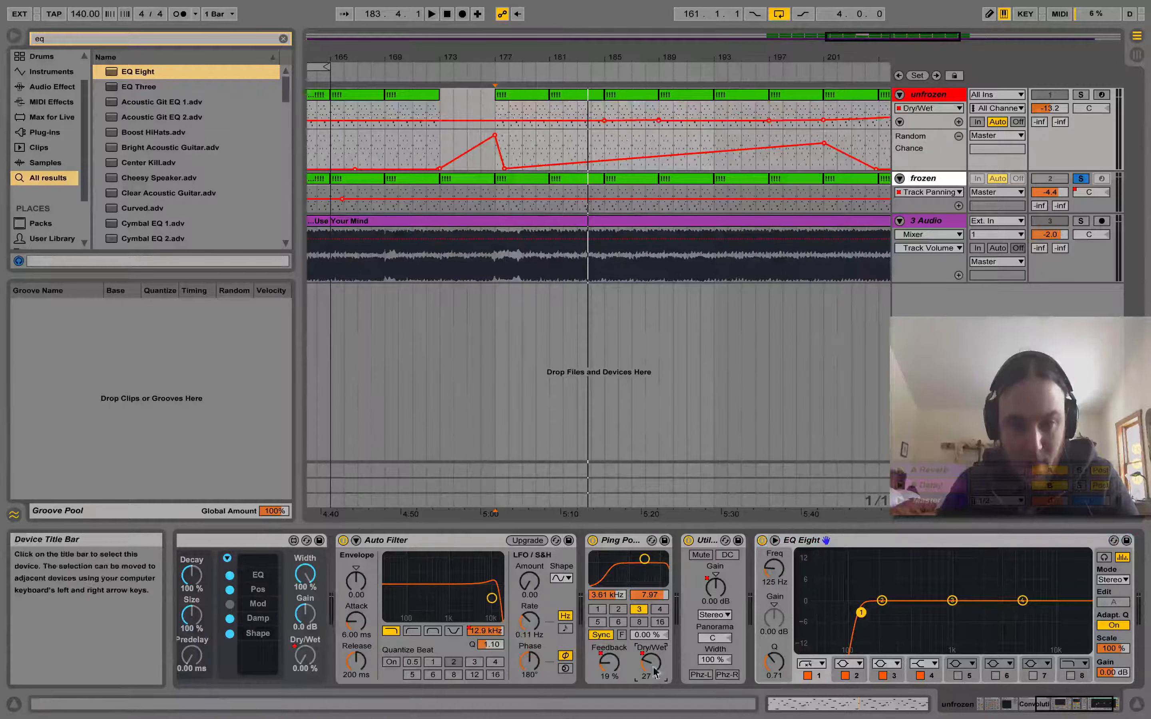
pyautogui.scroll(-5, 830, 310)
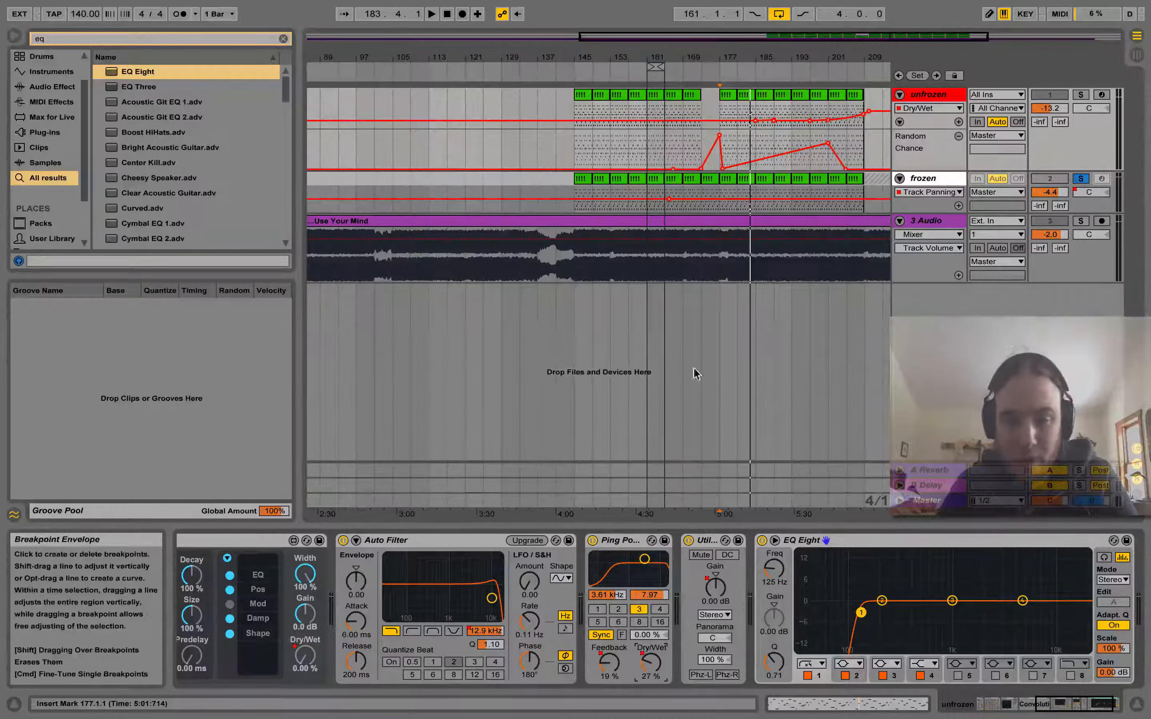
pyautogui.click(1097, 704)
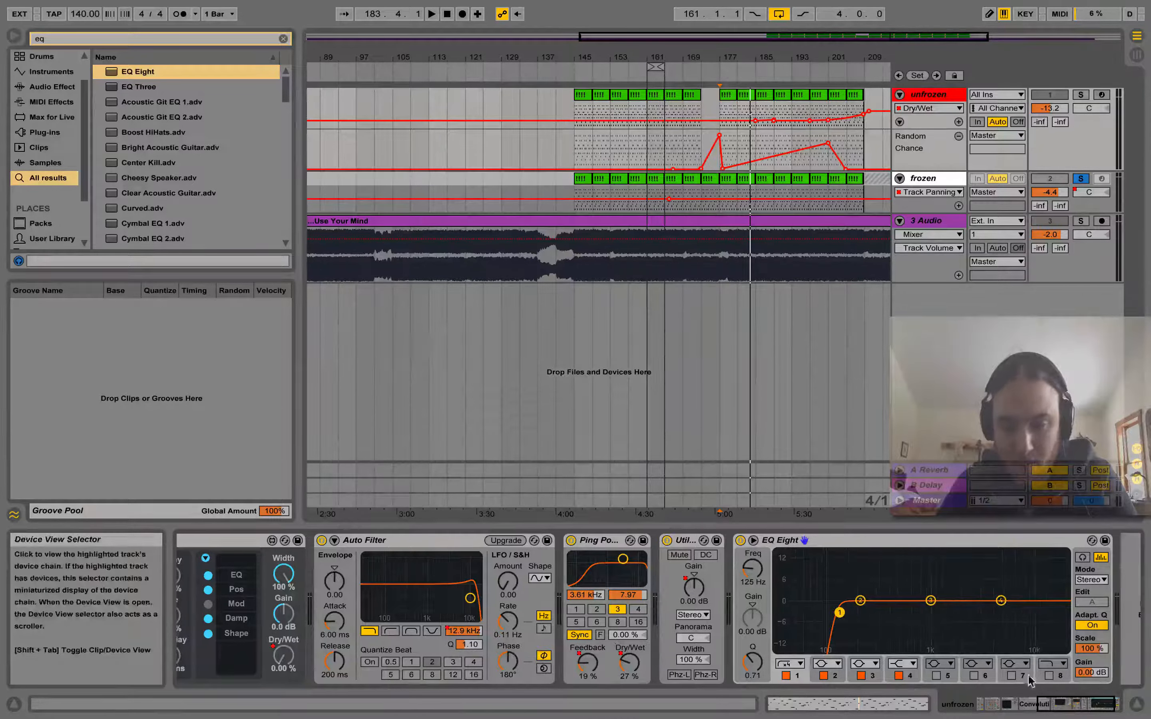
pyautogui.click(767, 535)
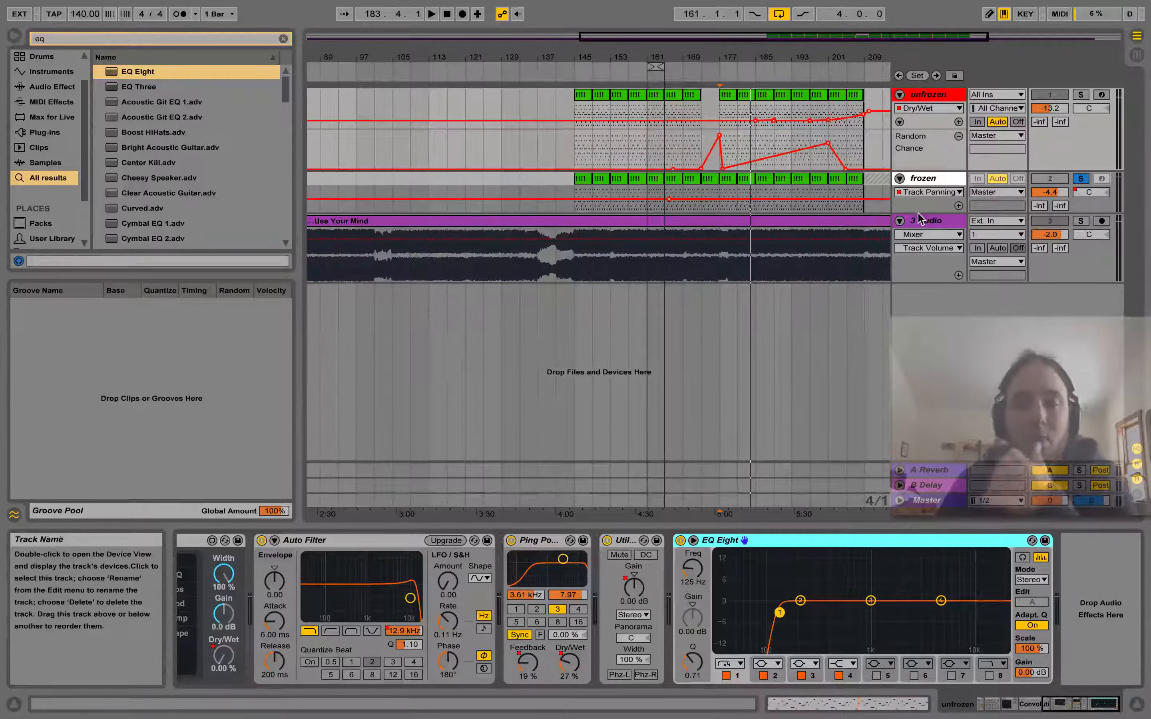
# Solo the 3 Audio track and play the Use Your Mind clip from bar 189
pyautogui.click(1080, 220)
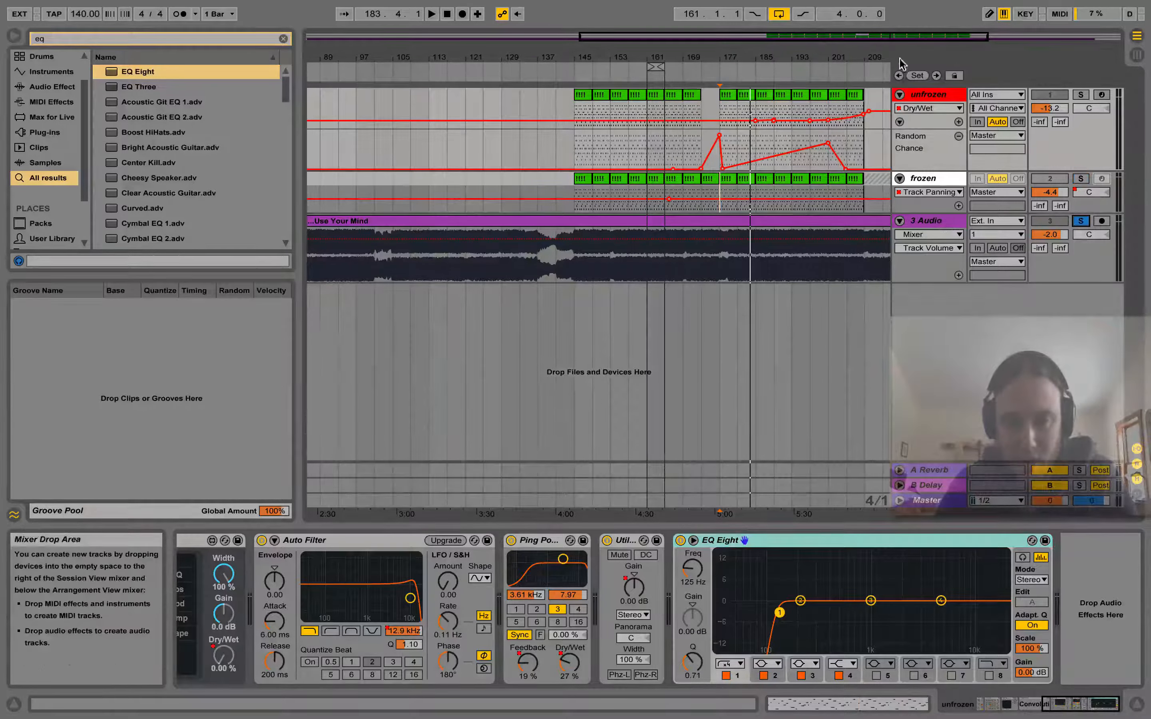
pyautogui.moveTo(915, 39); pyautogui.dragTo(1047, 39)
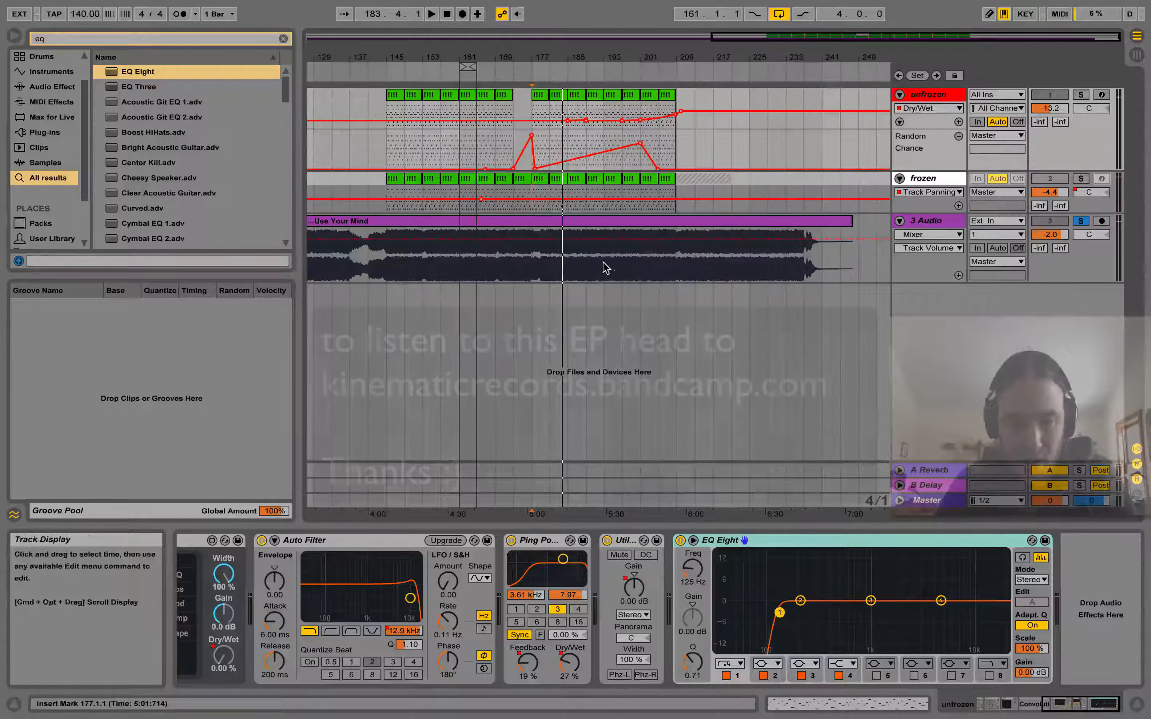
pyautogui.click(585, 260)
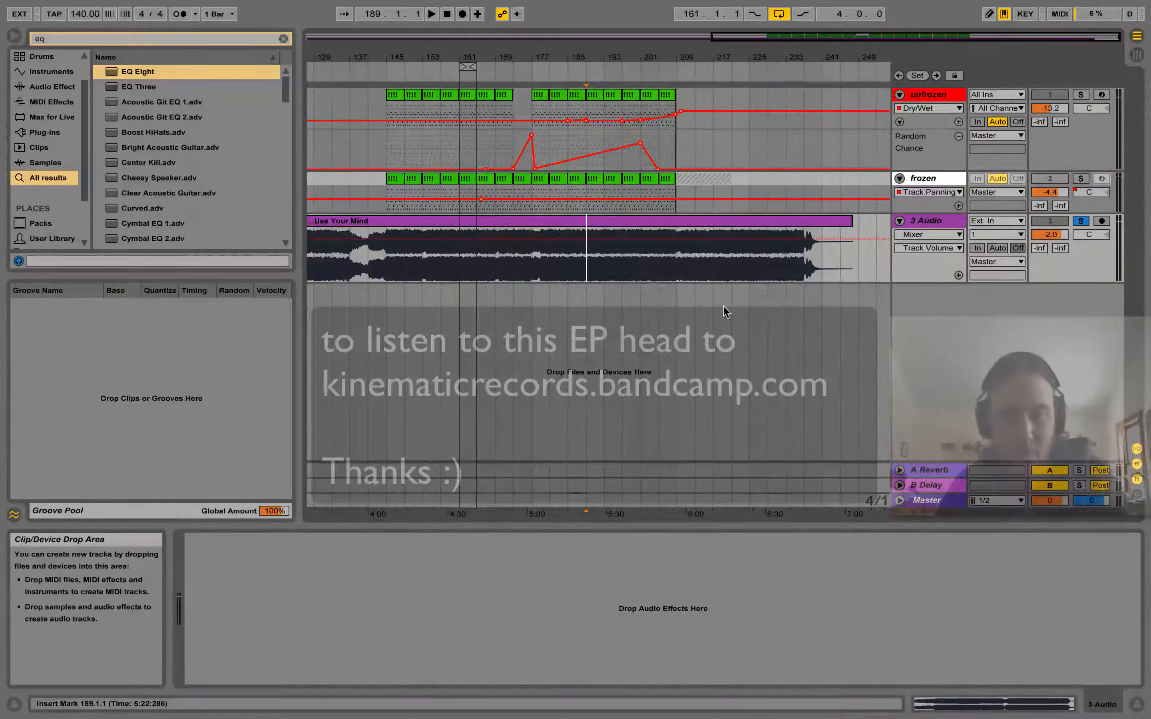
pyautogui.press('space')
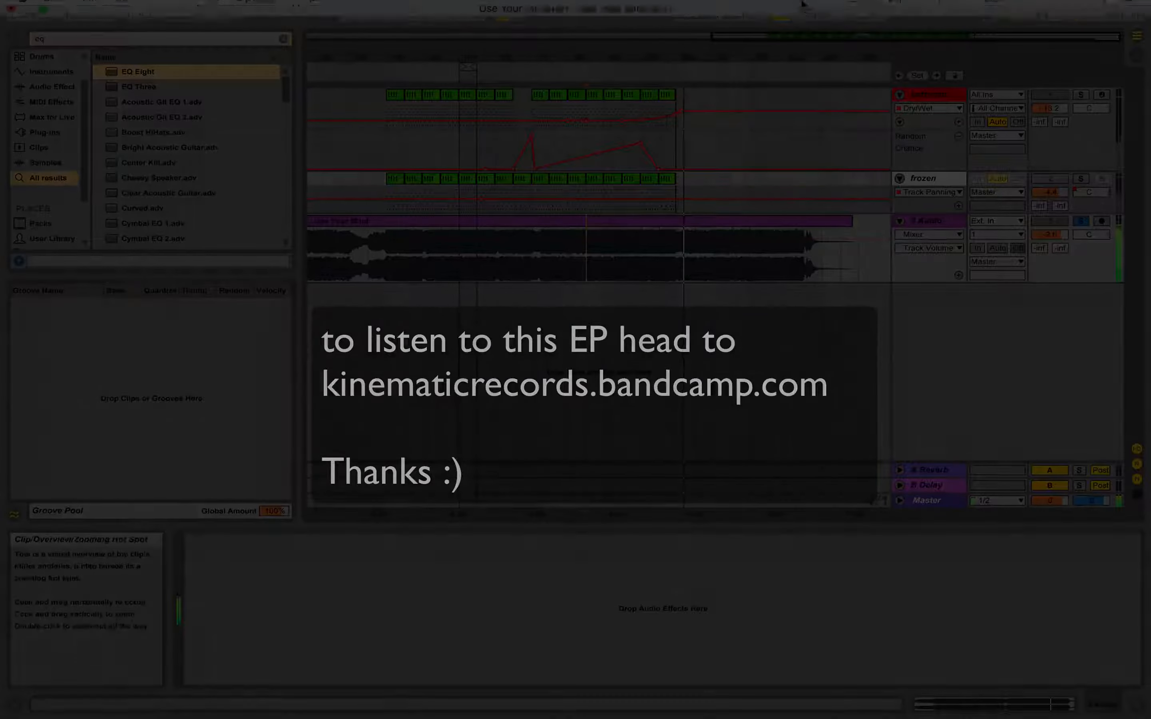
pyautogui.click(855, 8)
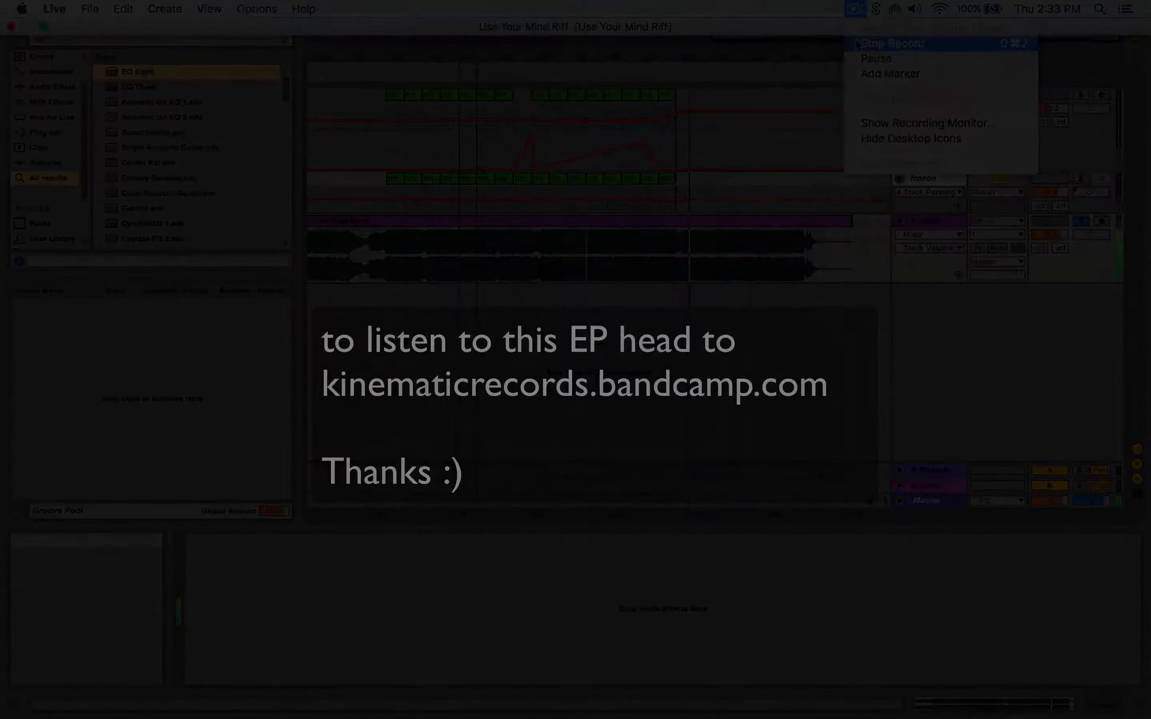